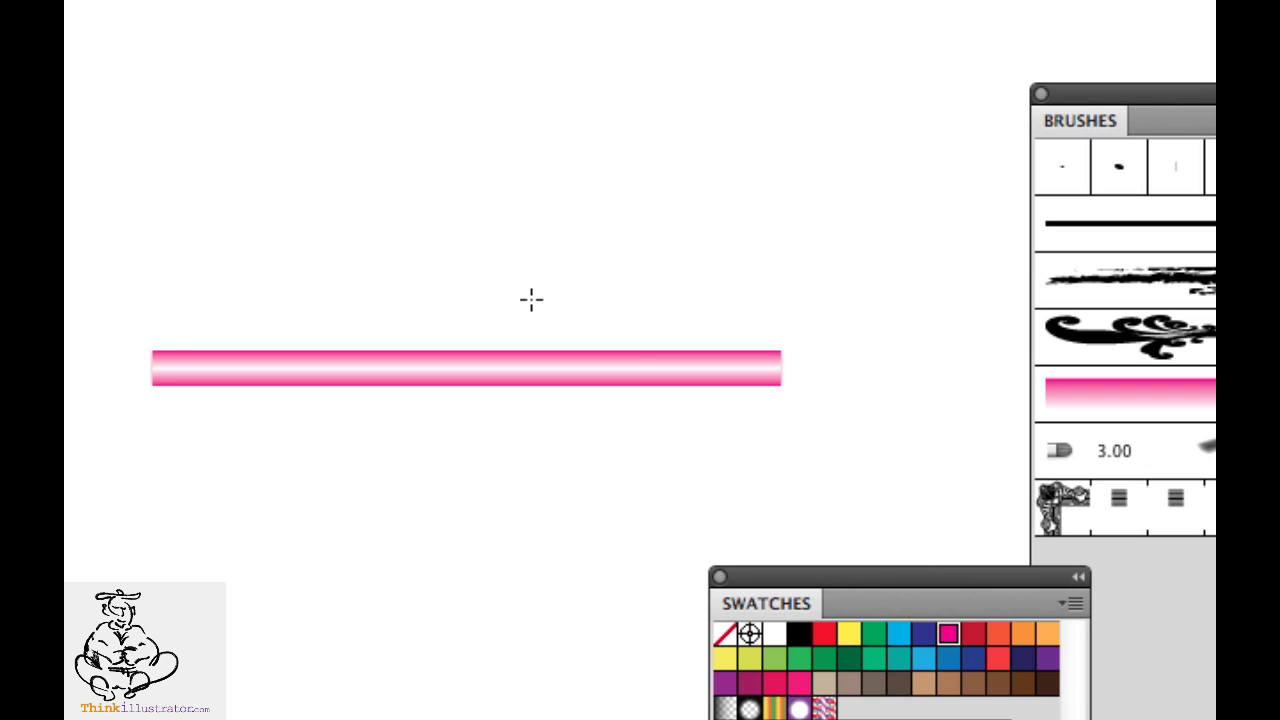
# Step: Create a new art brush from the pink gradient bar, using the Tints and Shades colorization method
pyautogui.press('super')
pyautogui.moveTo(85, 267); pyautogui.dragTo(843, 494)
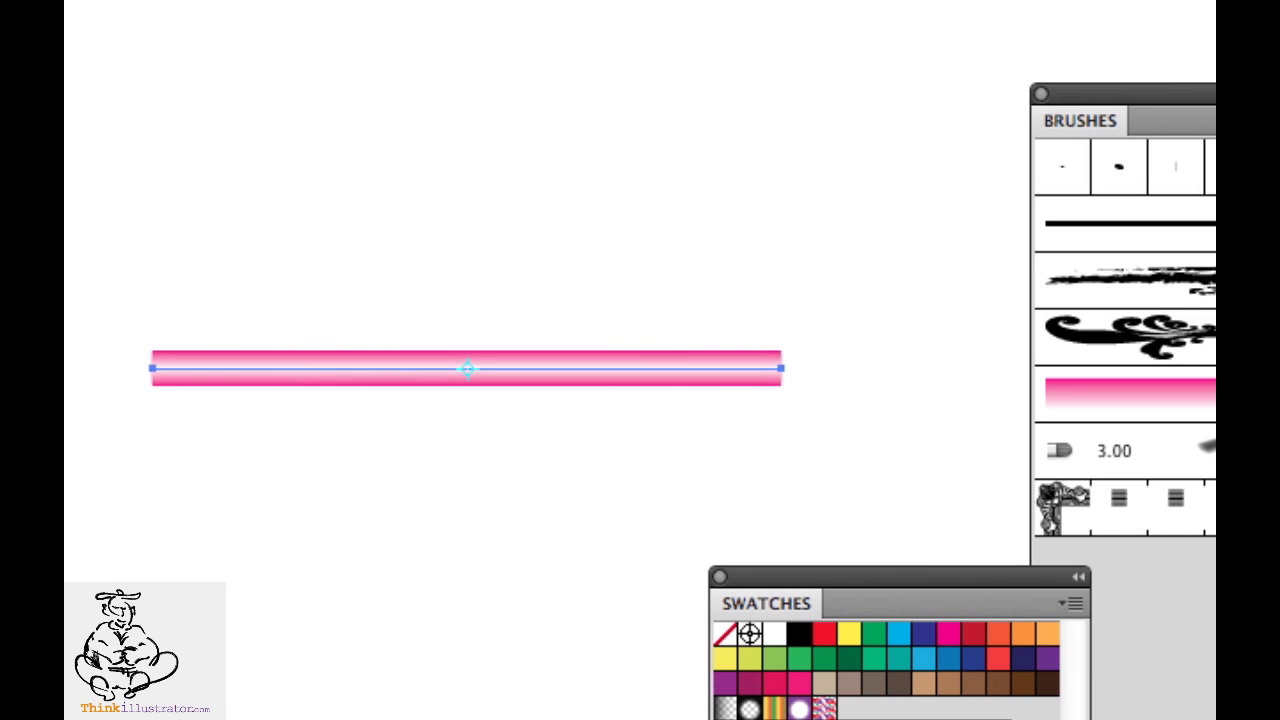
pyautogui.click(1160, 590)
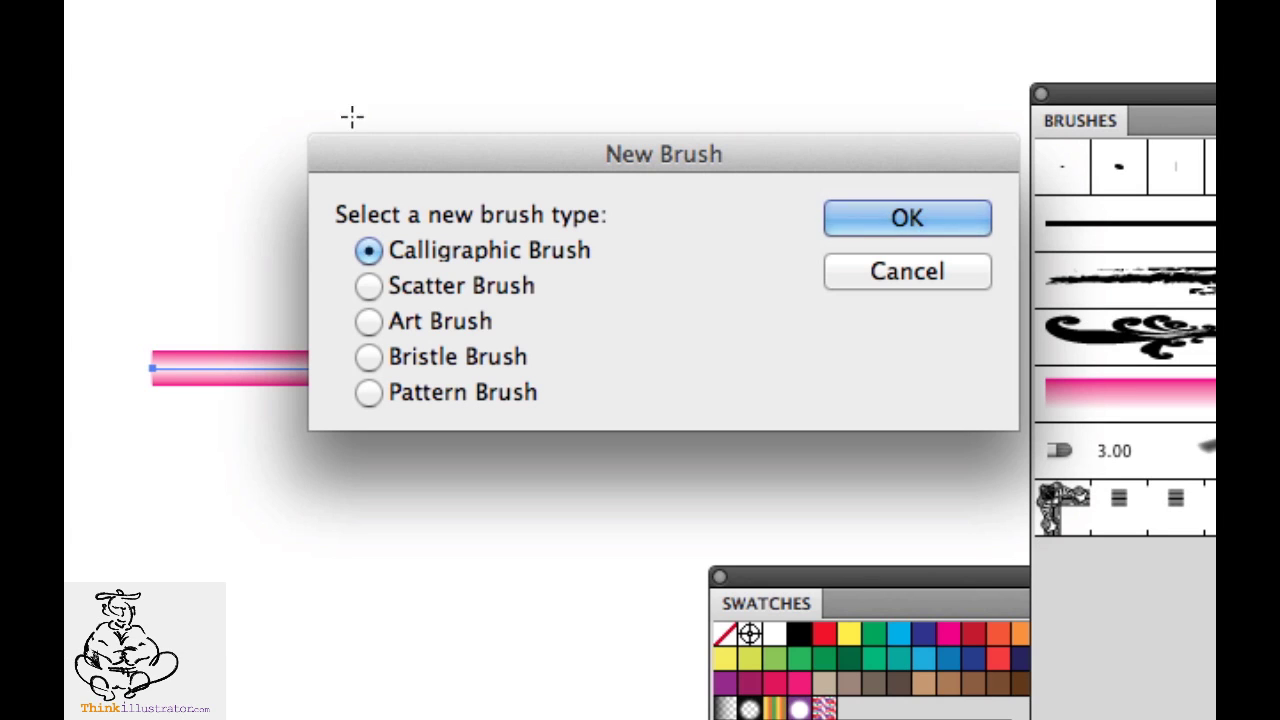
pyautogui.click(462, 313)
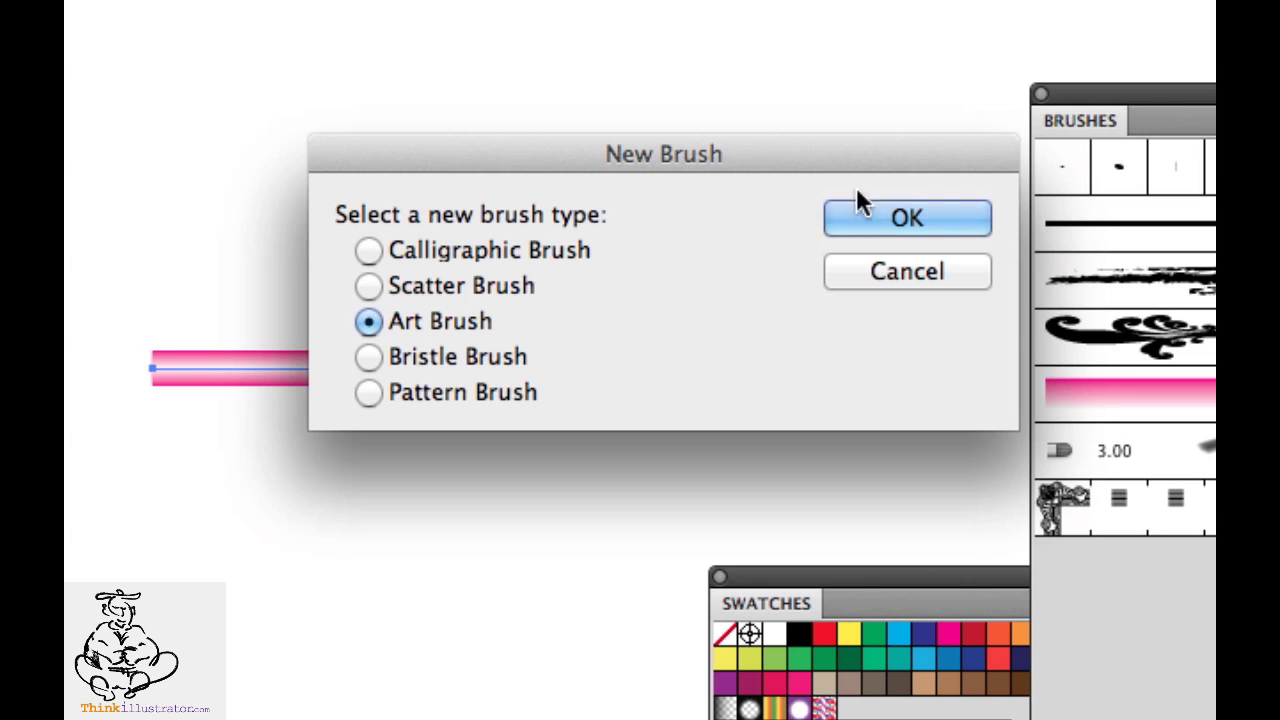
pyautogui.click(881, 228)
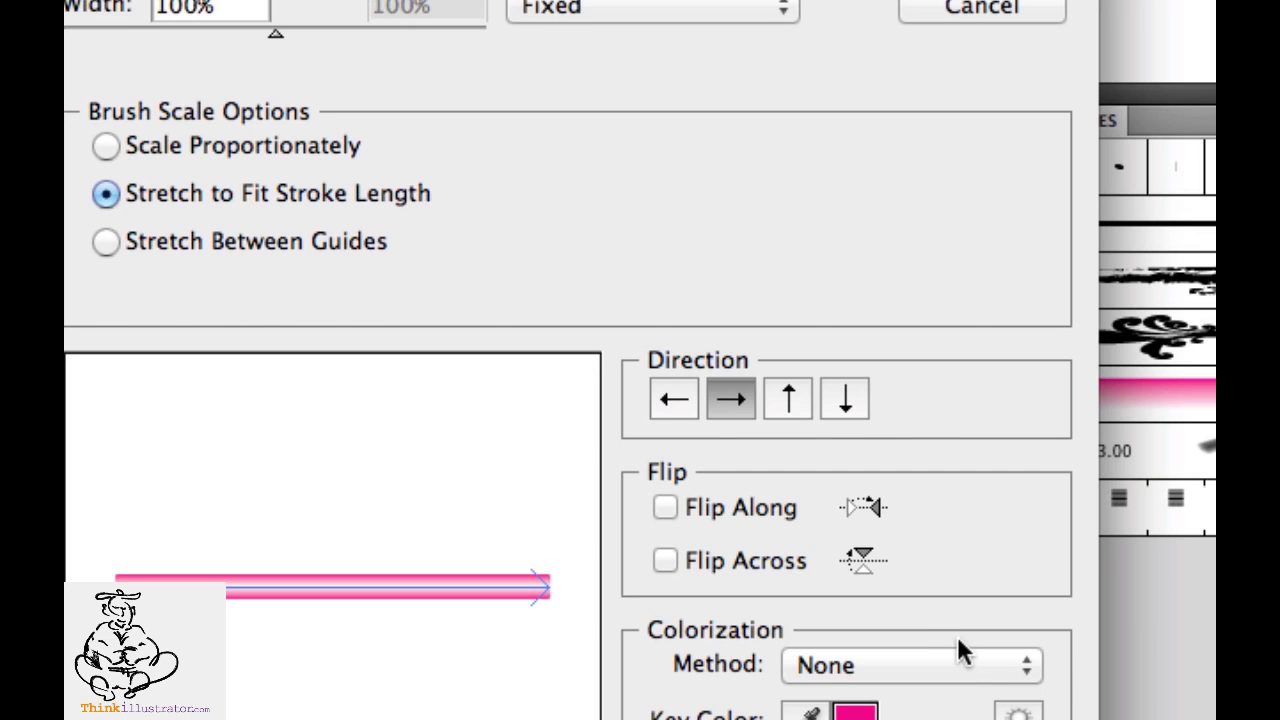
pyautogui.click(963, 668)
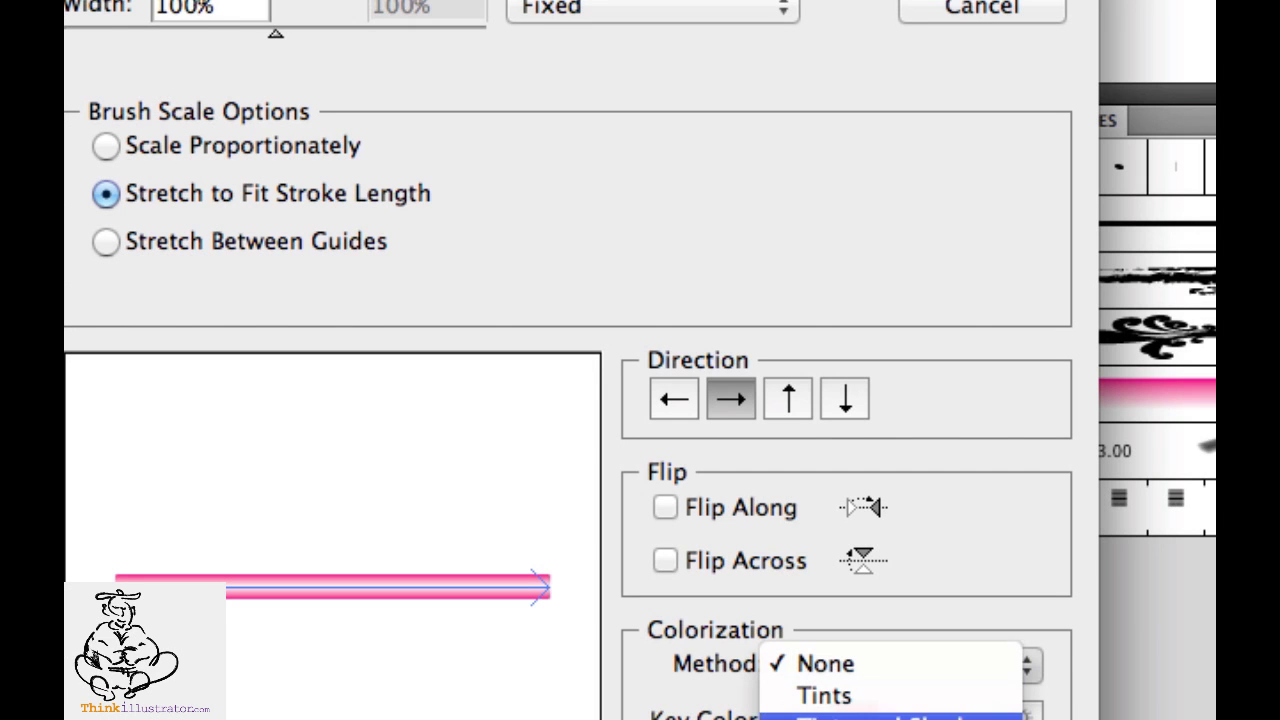
pyautogui.click(900, 716)
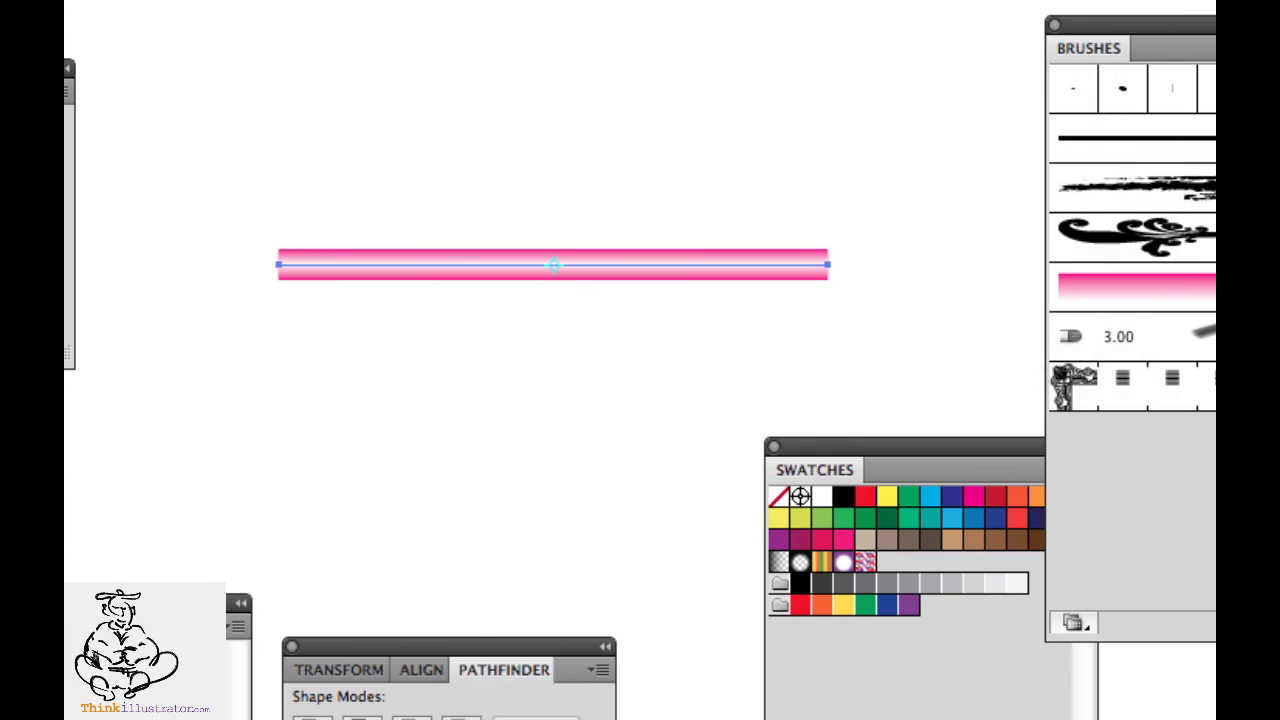
pyautogui.click(1000, 4)
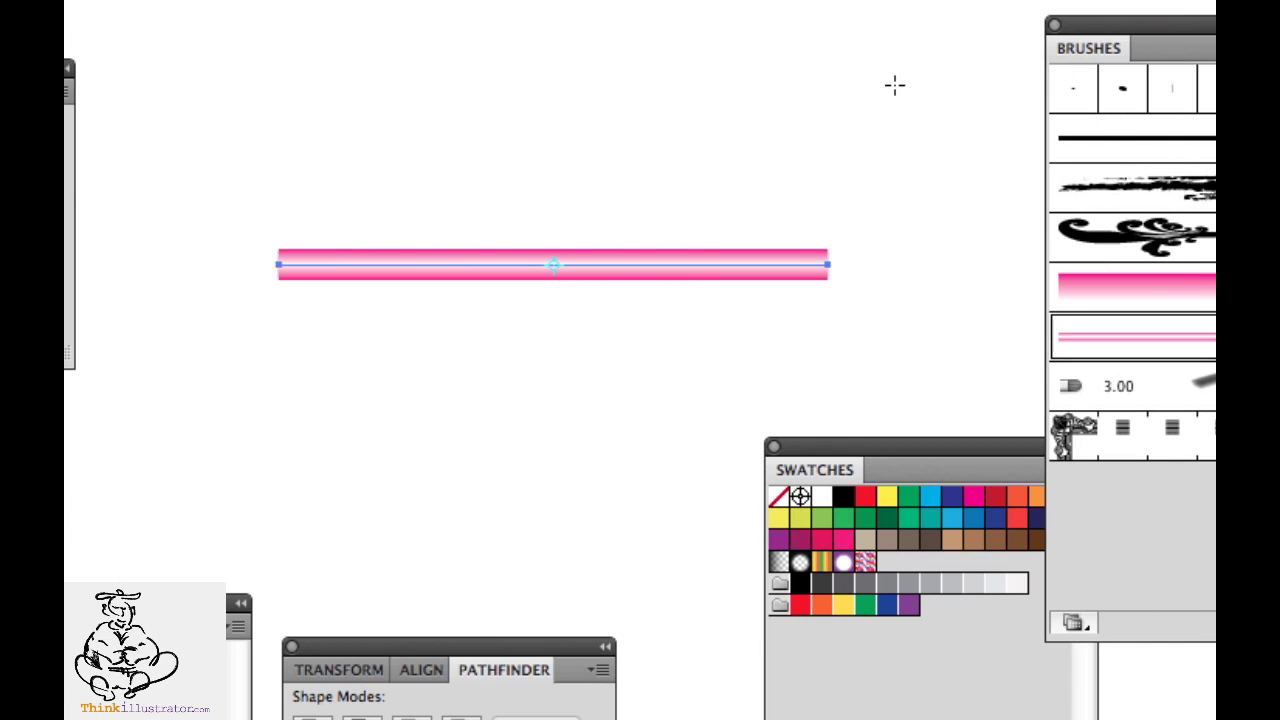
# Step: Save the document and hide the selected pink gradient bar
pyautogui.press('super+s')
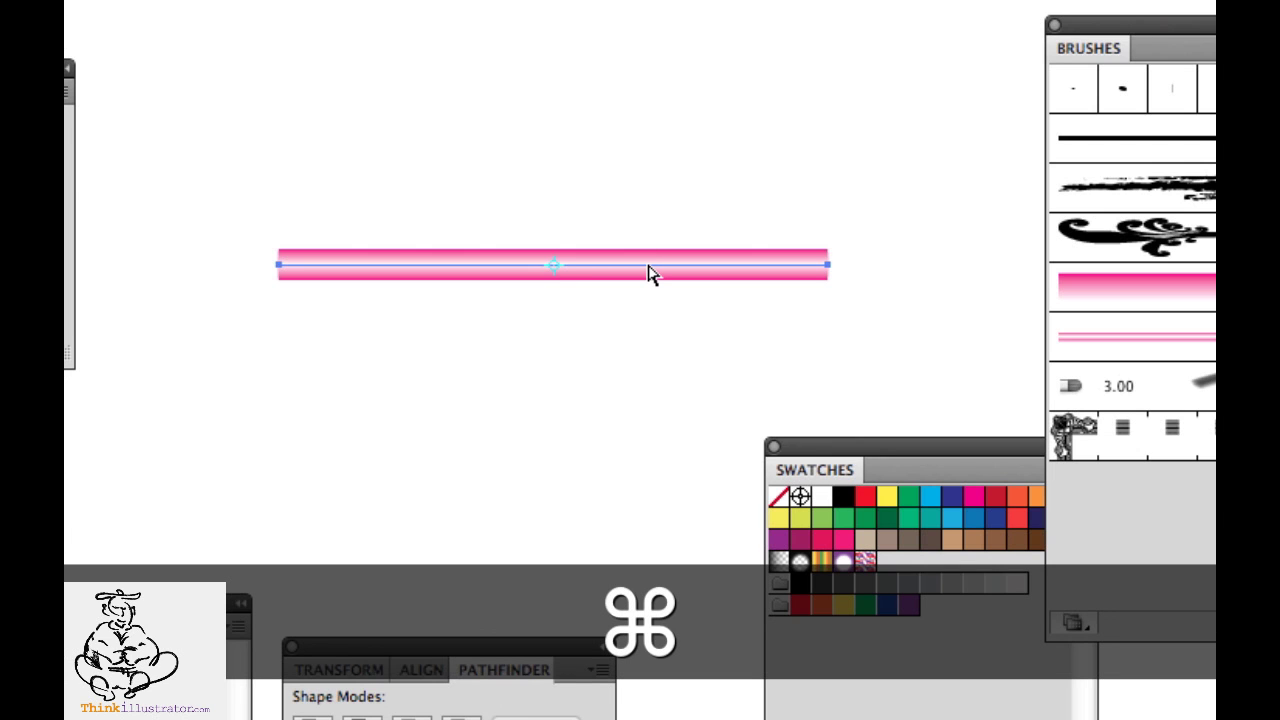
pyautogui.press('super+3')
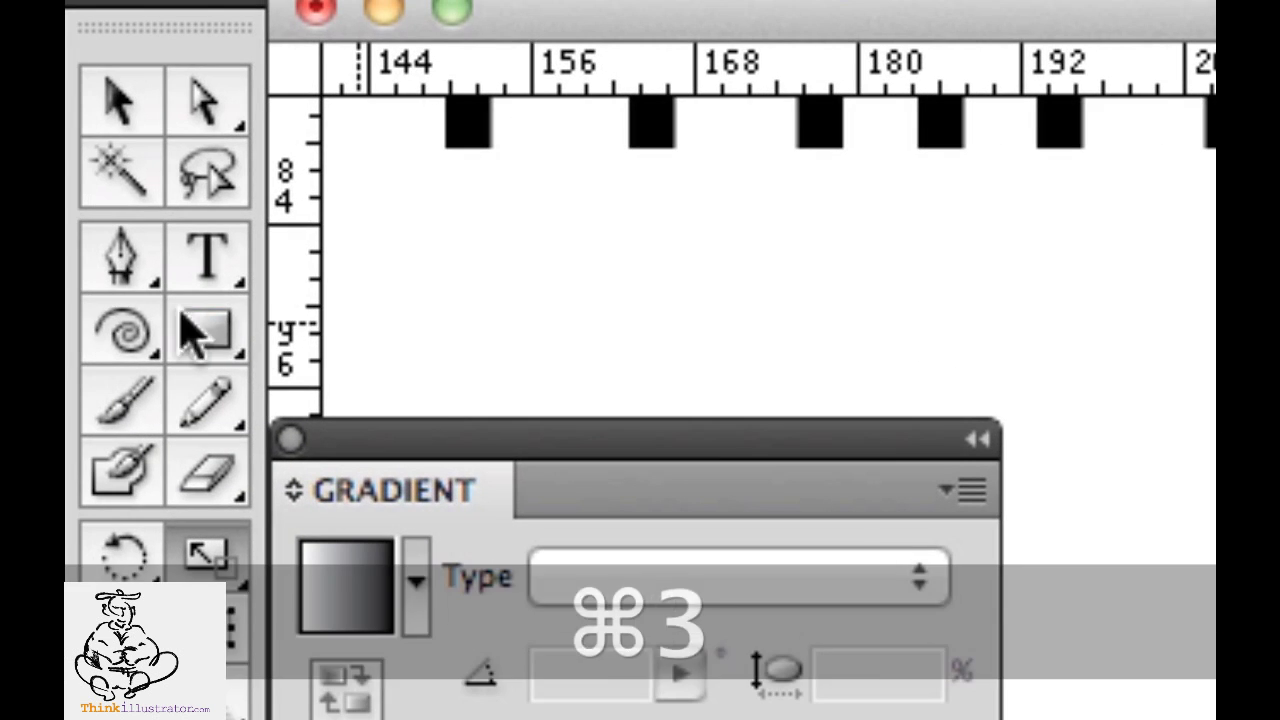
# Step: Test the new striped pink art brush on a spiral drawn below the heading text, and delete the spiral
pyautogui.click(114, 334)
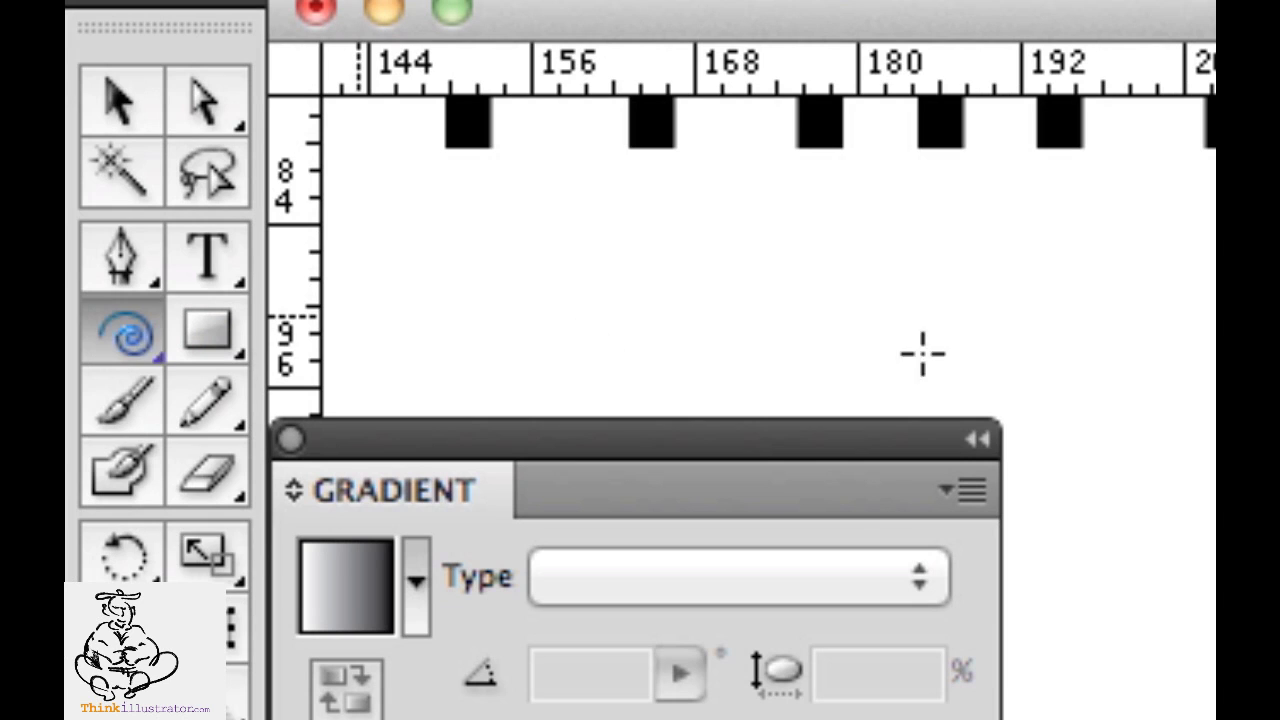
pyautogui.moveTo(360, 220)
pyautogui.mouseDown()
pyautogui.moveTo(632, 403)
pyautogui.moveTo(694, 426)
pyautogui.mouseUp()
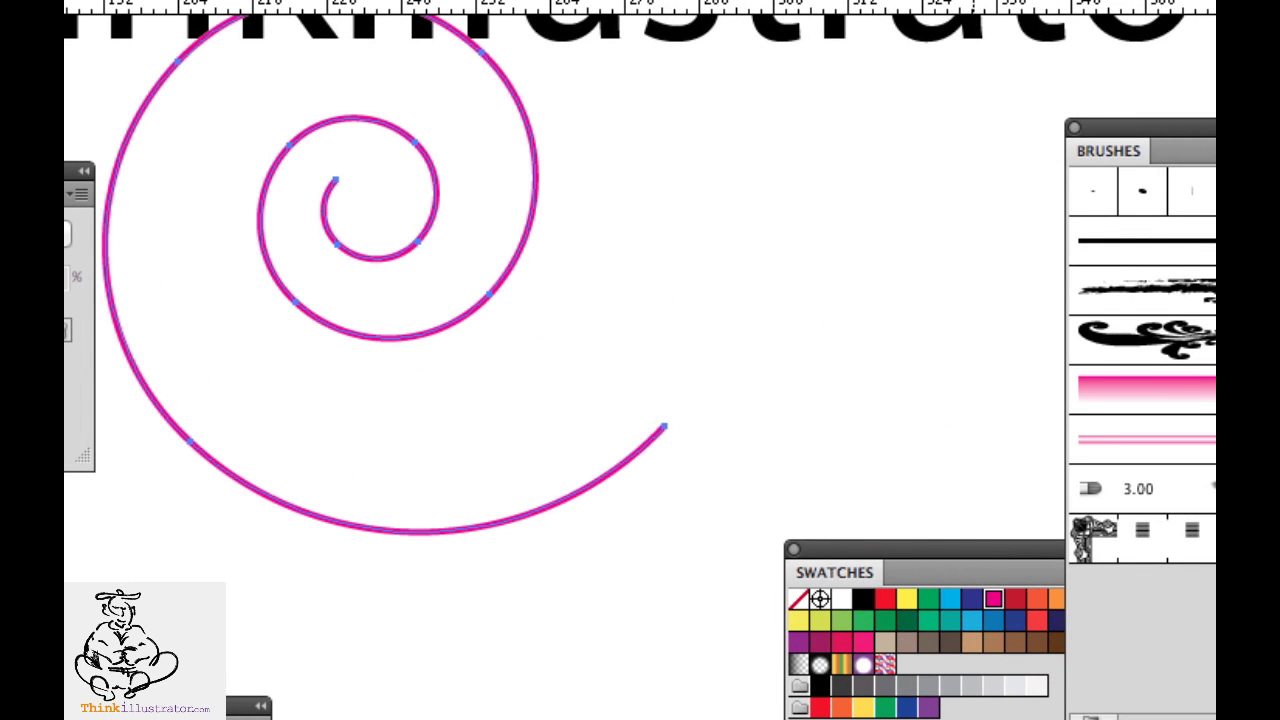
pyautogui.click(1137, 440)
pyautogui.moveTo(680, 337); pyautogui.dragTo(760, 420)
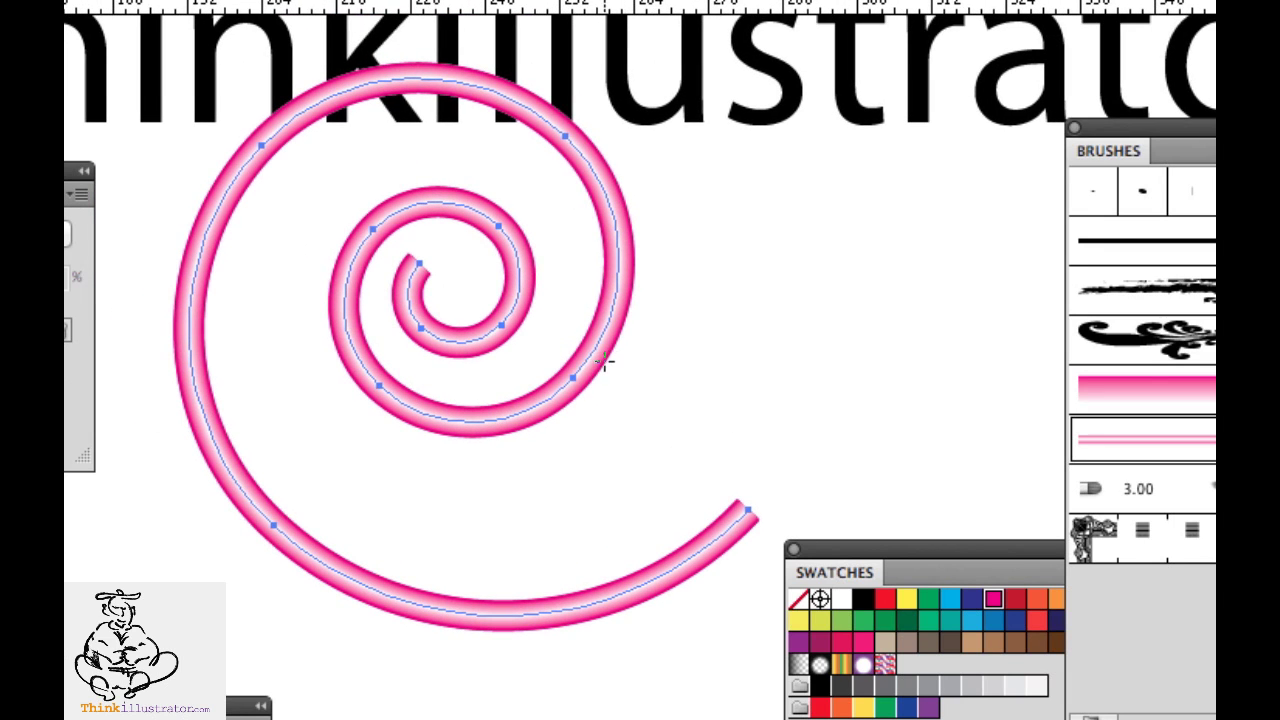
pyautogui.moveTo(594, 366); pyautogui.dragTo(624, 460)
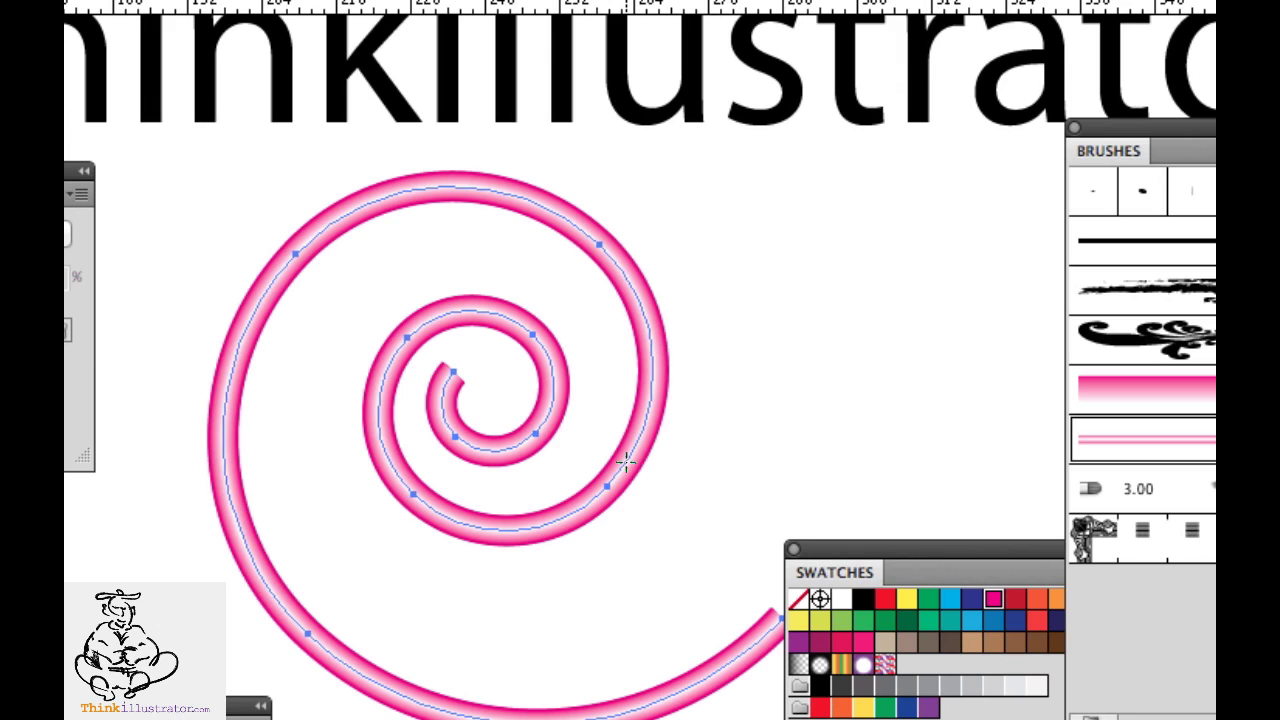
pyautogui.press('Delete')
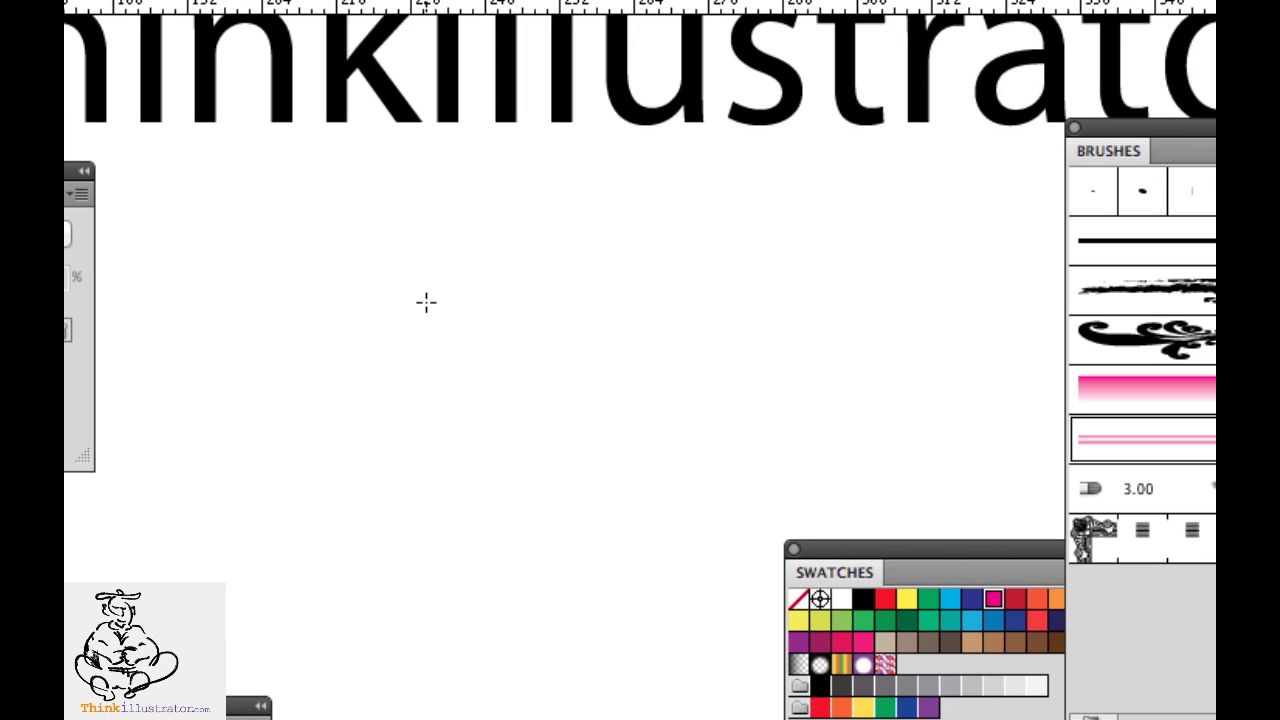
# Step: Draw a short straight horizontal pink line with the Pen tool below the heading text
pyautogui.press('p')
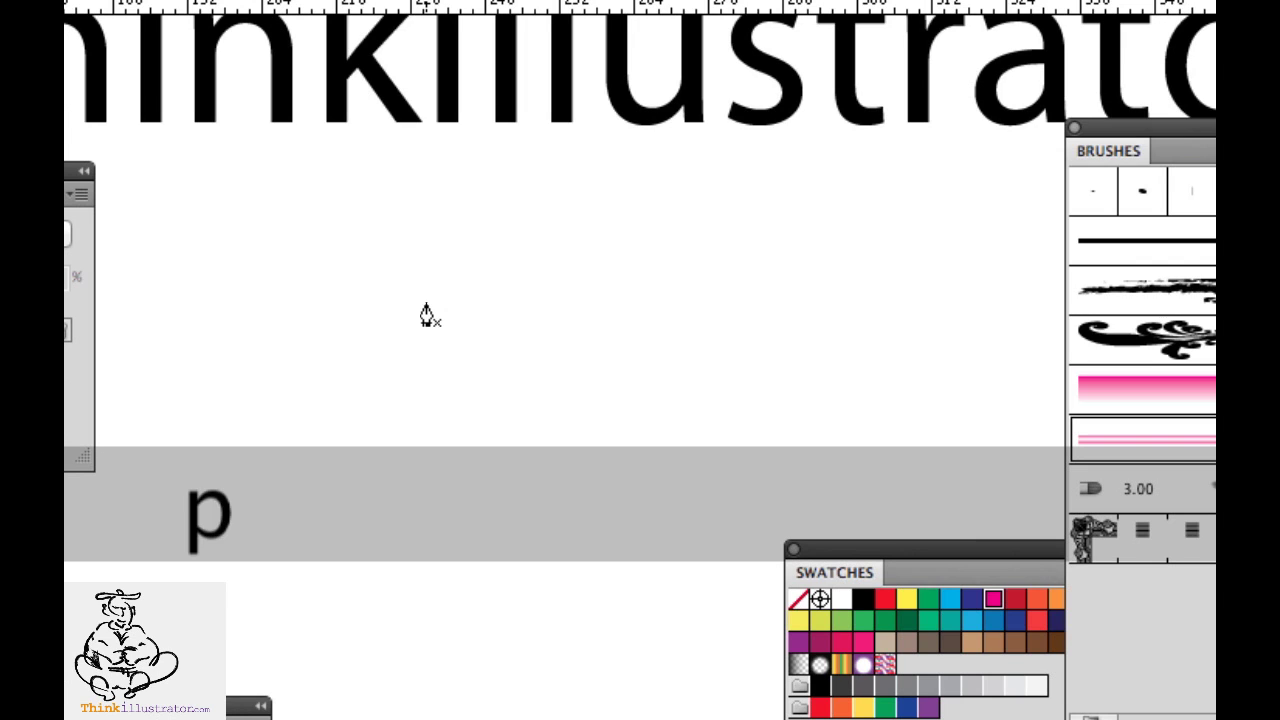
pyautogui.click(360, 344)
pyautogui.press('shift')
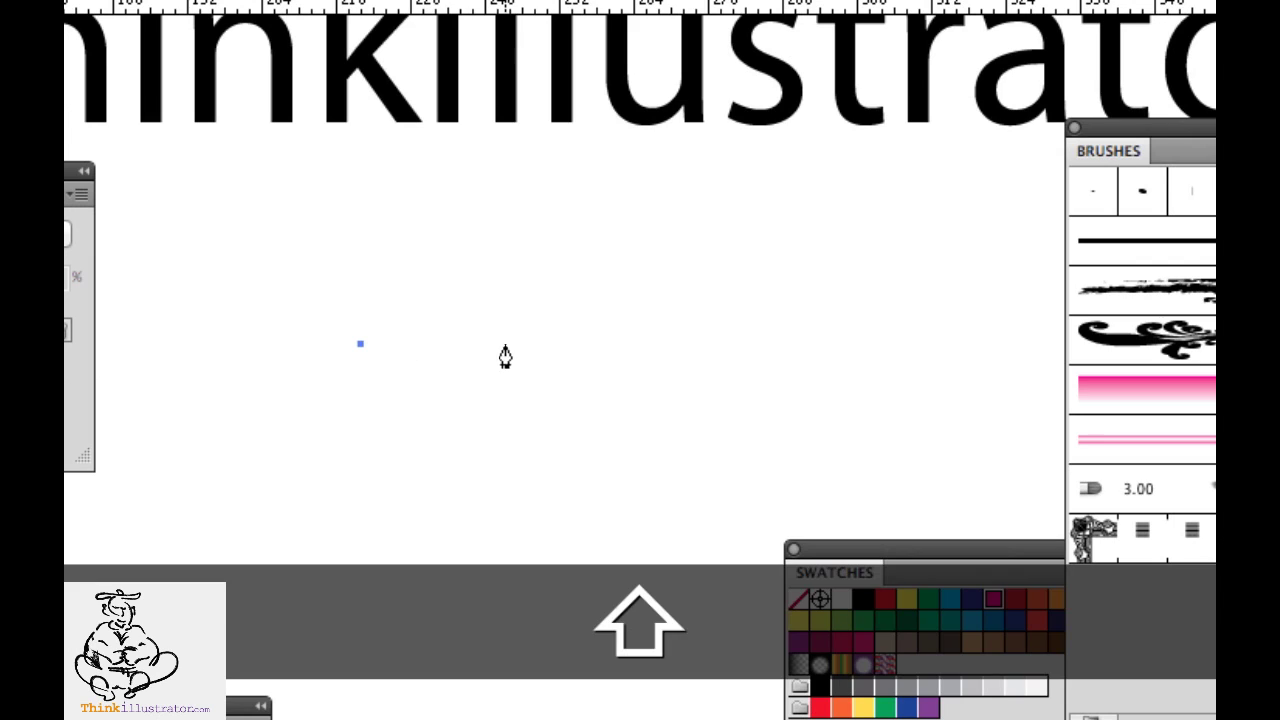
pyautogui.keyDown('shift'); pyautogui.click(586, 345); pyautogui.keyUp('shift')
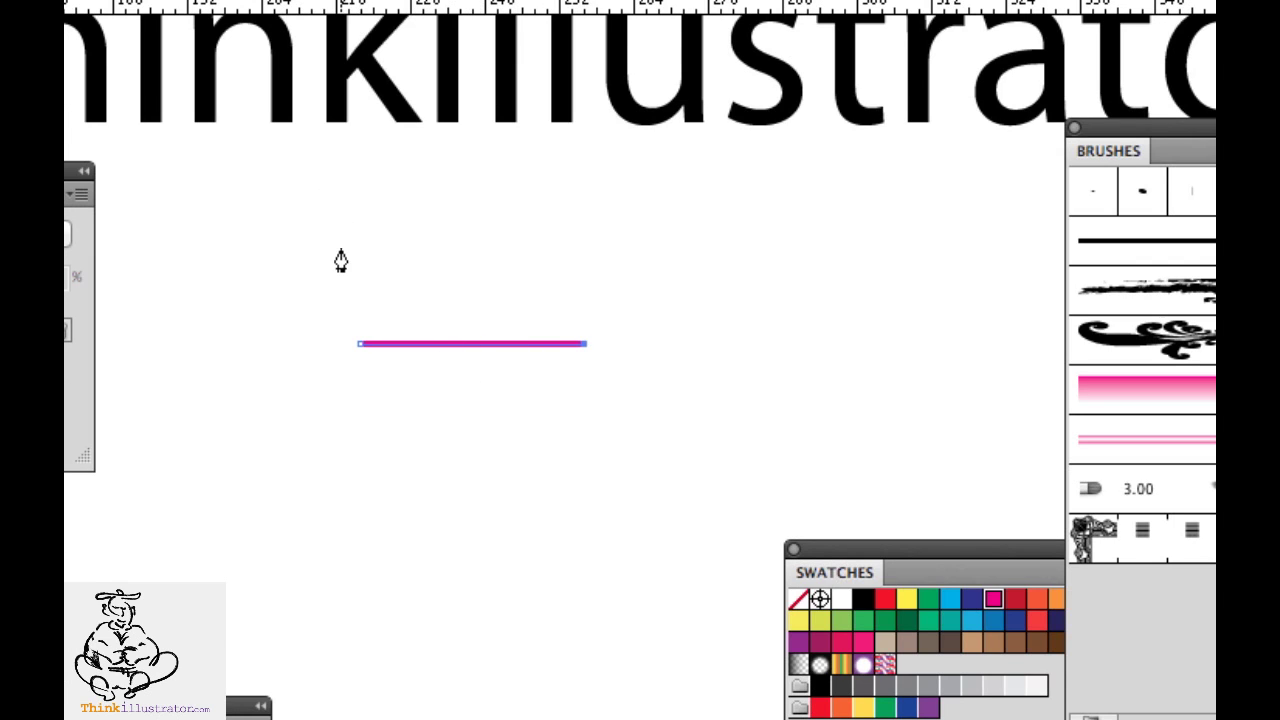
# Step: Widen the pink line at its midpoint with the Width tool into a slim lens shape tapering toward both ends
pyautogui.press('super')
pyautogui.moveTo(336, 262); pyautogui.dragTo(423, 311)
pyautogui.hotkey('shift', 'w')
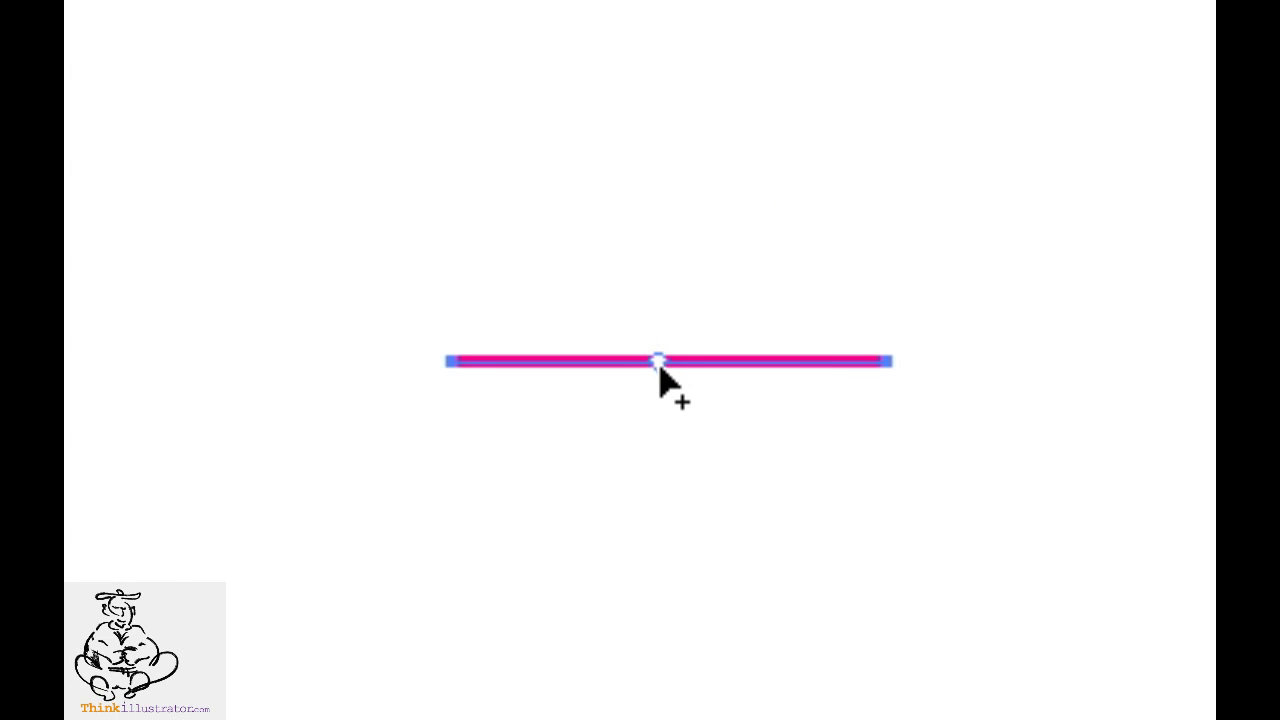
pyautogui.moveTo(659, 366); pyautogui.dragTo(663, 404)
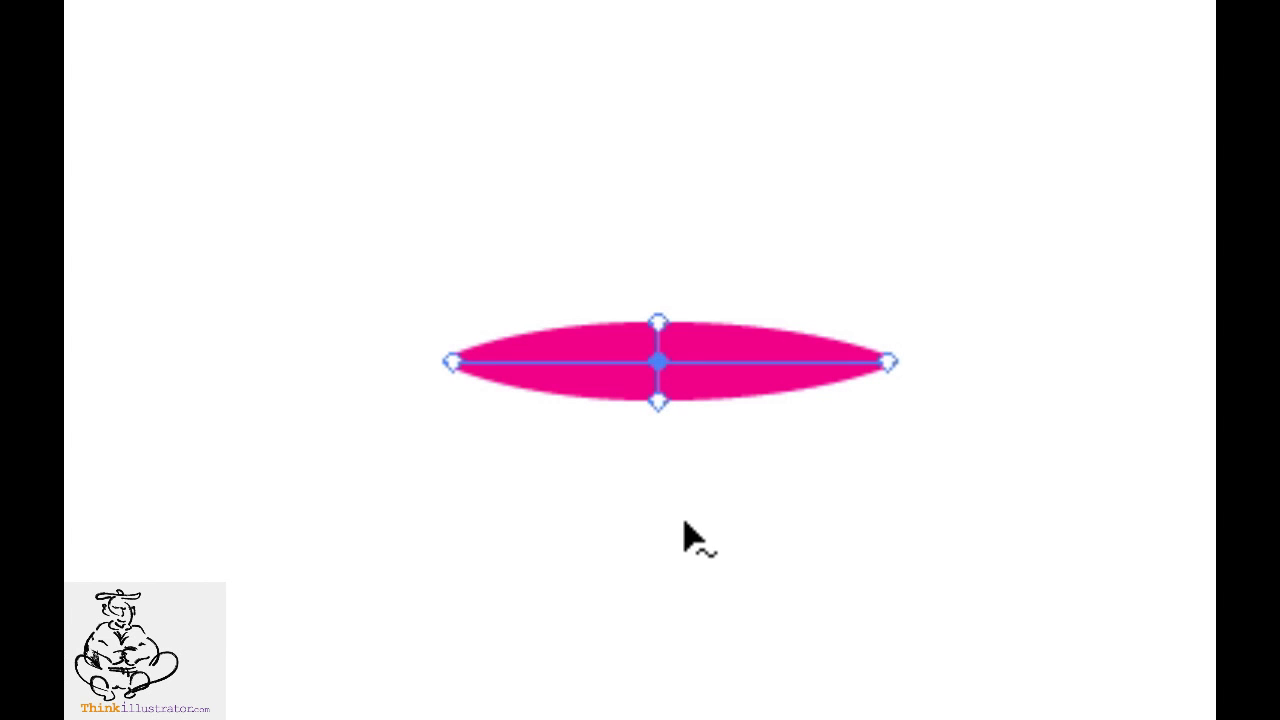
pyautogui.press('super+z')
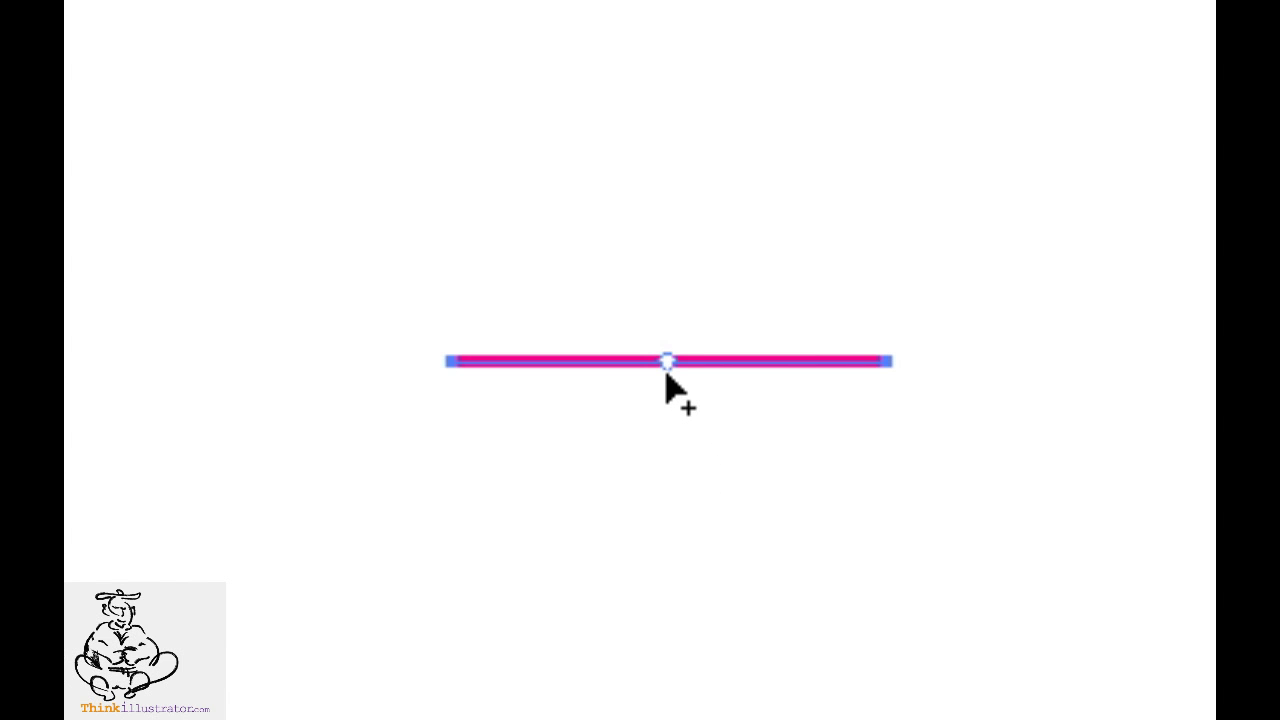
pyautogui.moveTo(666, 378); pyautogui.dragTo(668, 408)
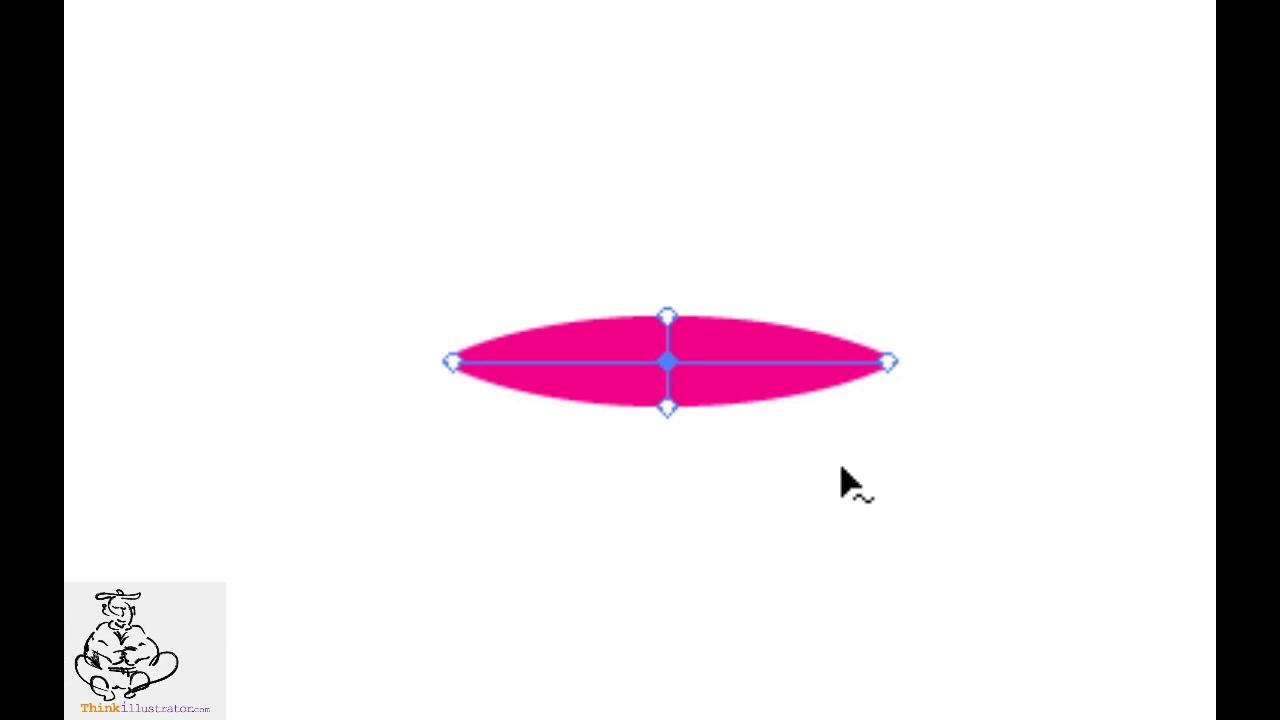
pyautogui.press('super+z')
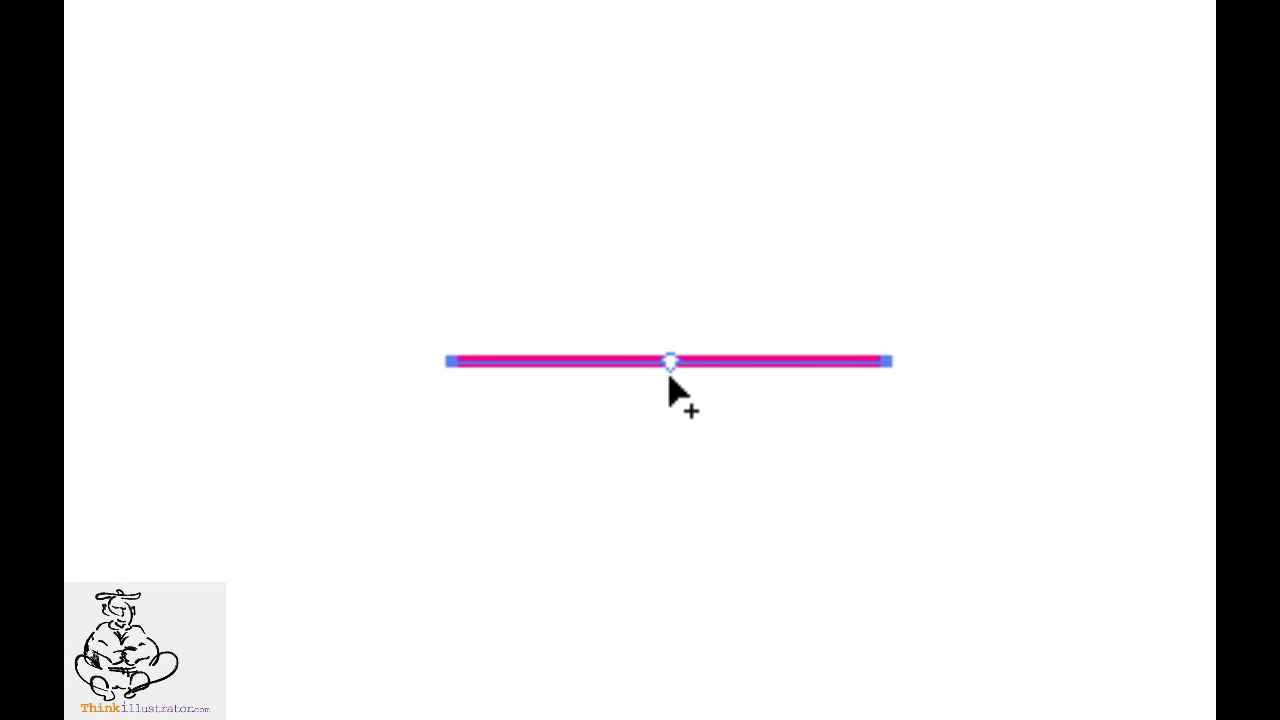
pyautogui.moveTo(669, 375); pyautogui.dragTo(669, 394)
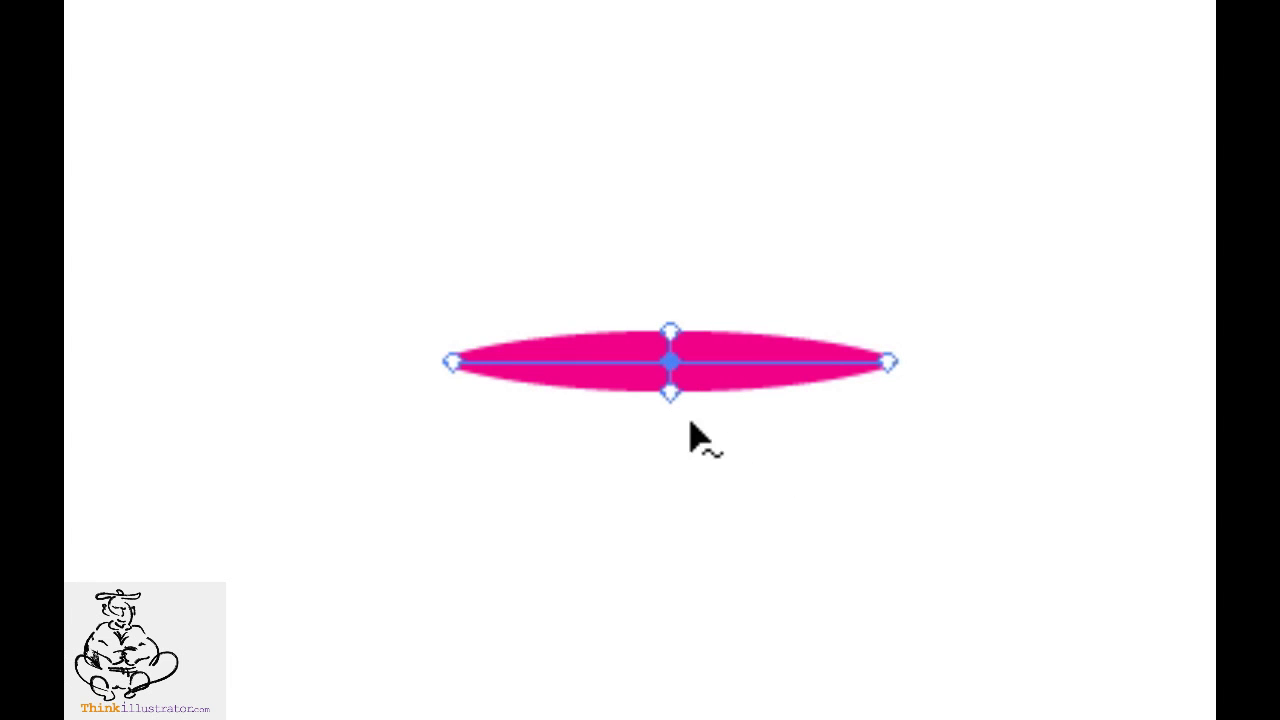
# Step: Paste a copy of the tapered pink line in front of it and give the copy a 0.25 pt white stroke
pyautogui.press('super')
pyautogui.moveTo(364, 252); pyautogui.dragTo(951, 456)
pyautogui.press('super+c')
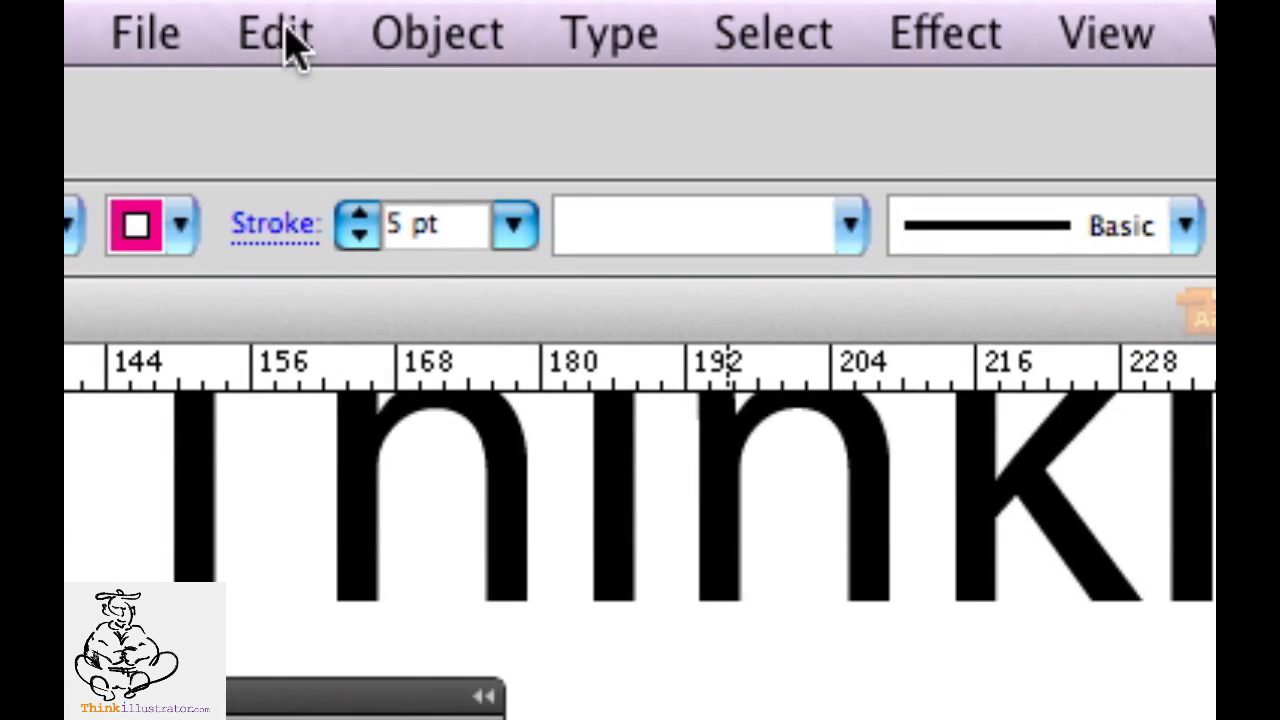
pyautogui.click(283, 32)
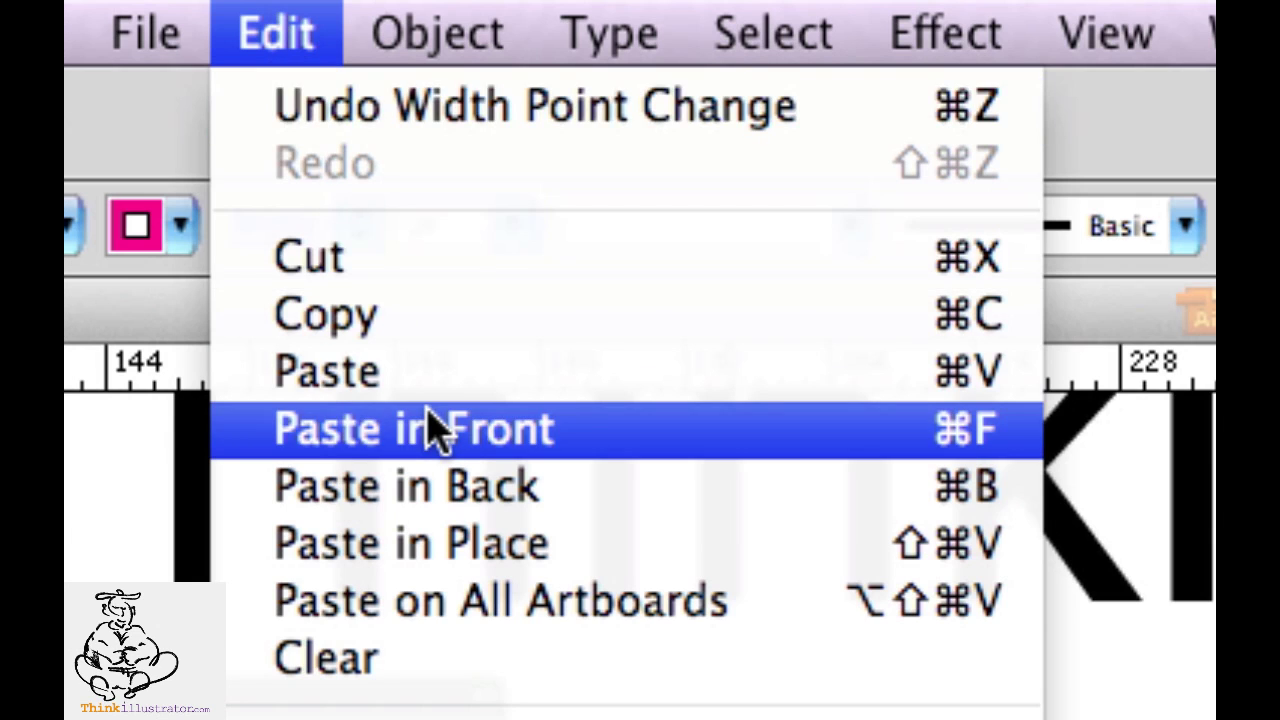
pyautogui.click(440, 427)
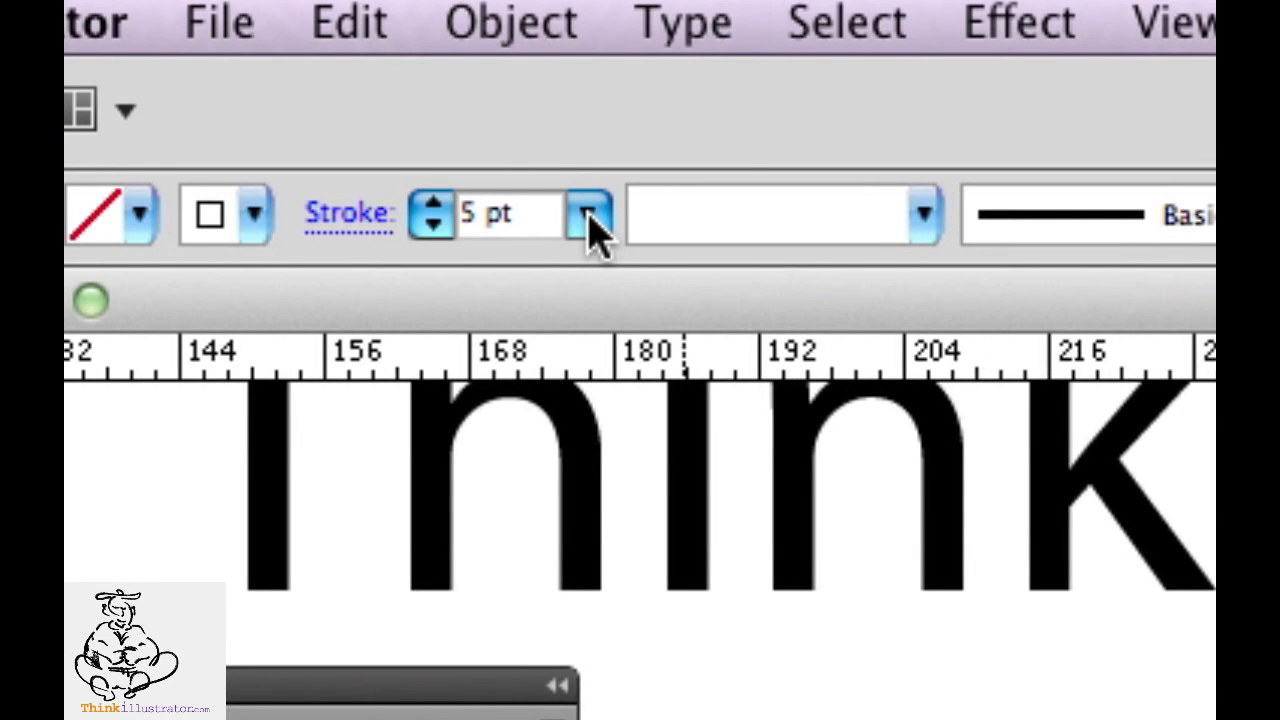
pyautogui.click(590, 230)
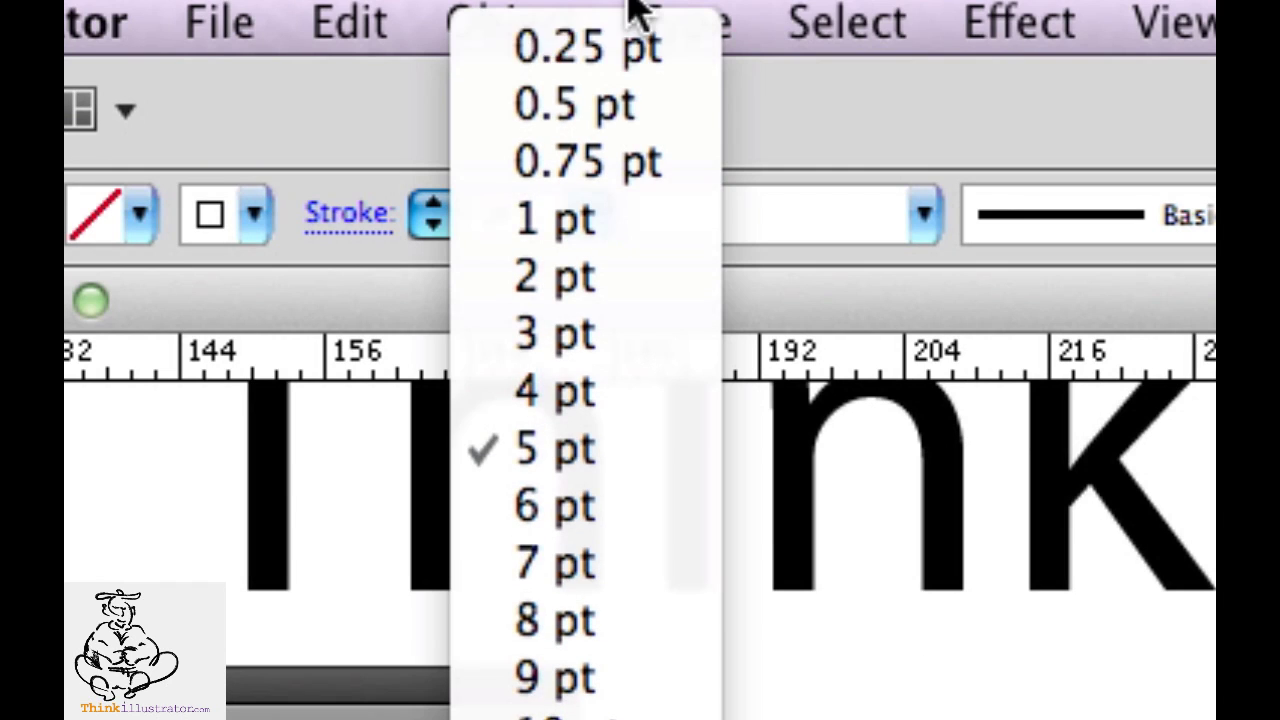
pyautogui.click(637, 50)
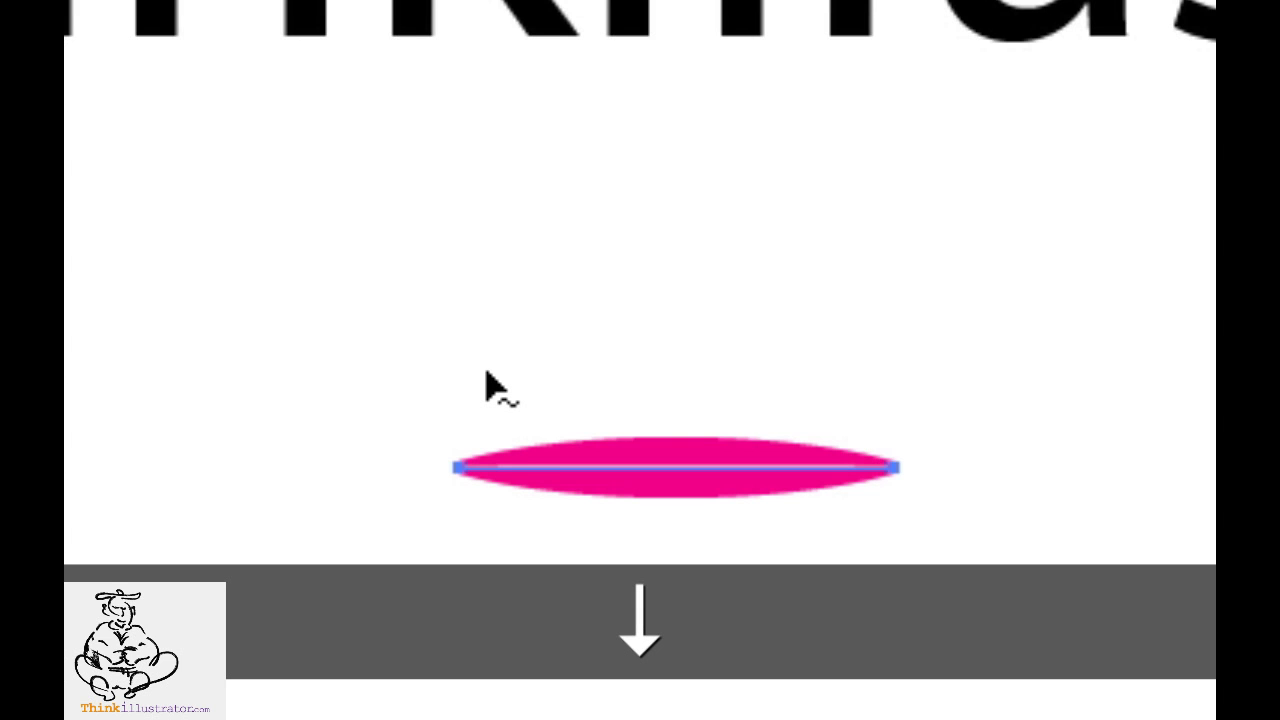
# Step: Set the keyboard increment to 4 and nudge the thin white line down below the pink shape
pyautogui.click(485, 385)
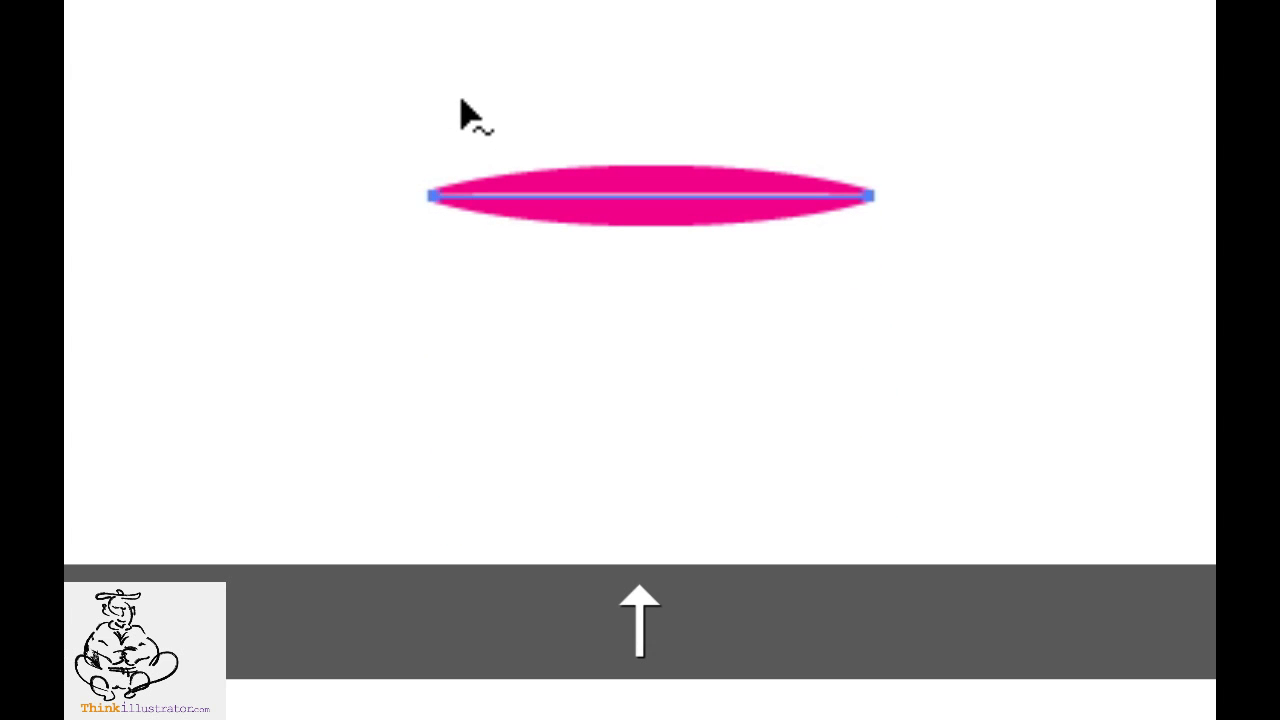
pyautogui.press('super+k')
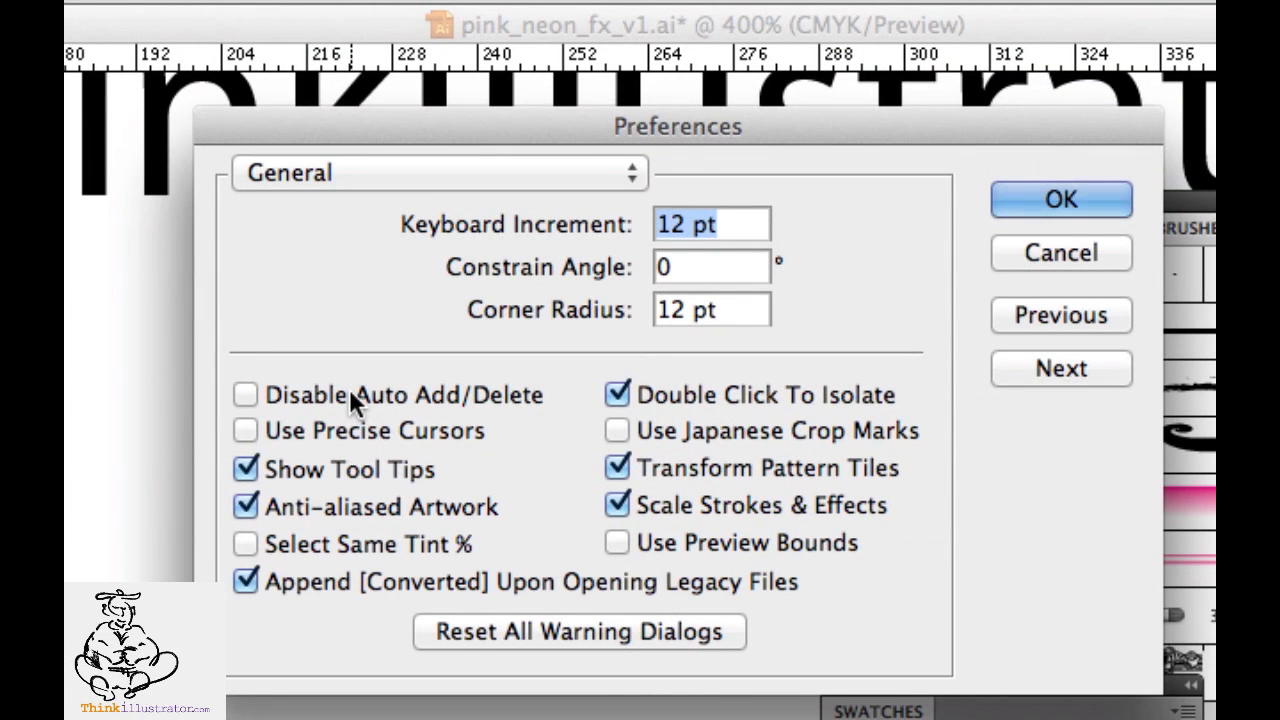
pyautogui.write('4')
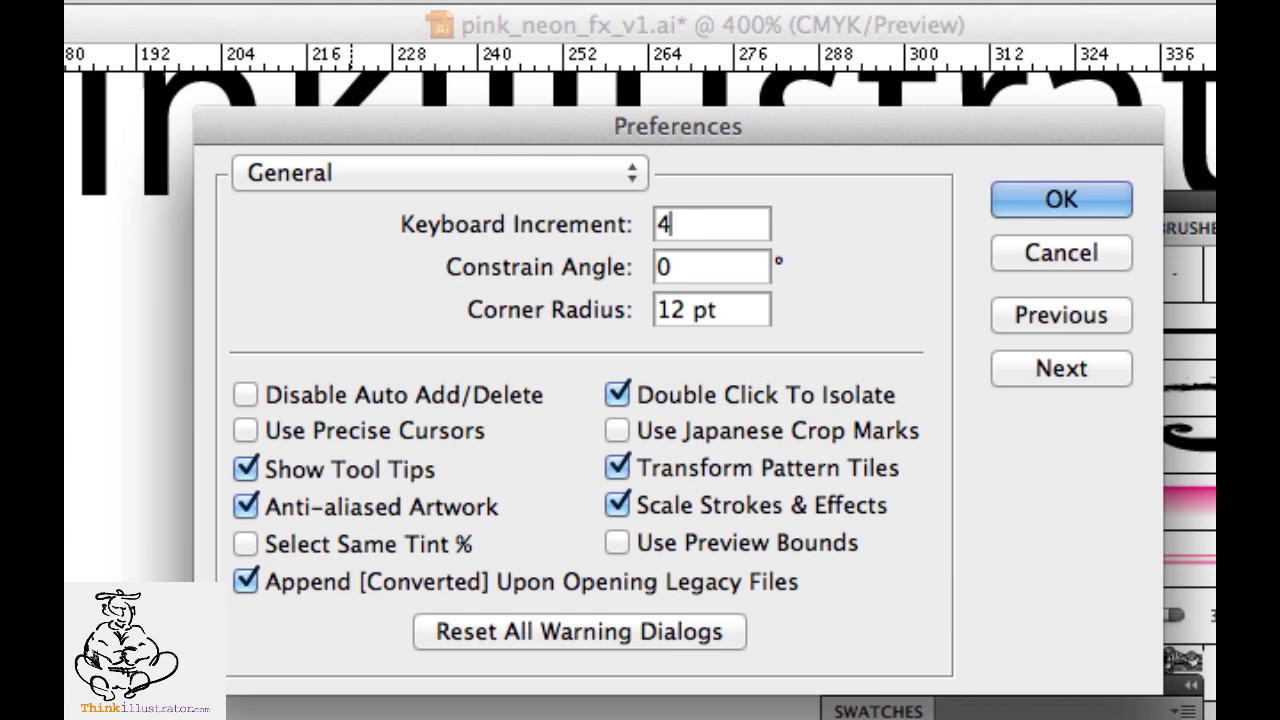
pyautogui.press('Return')
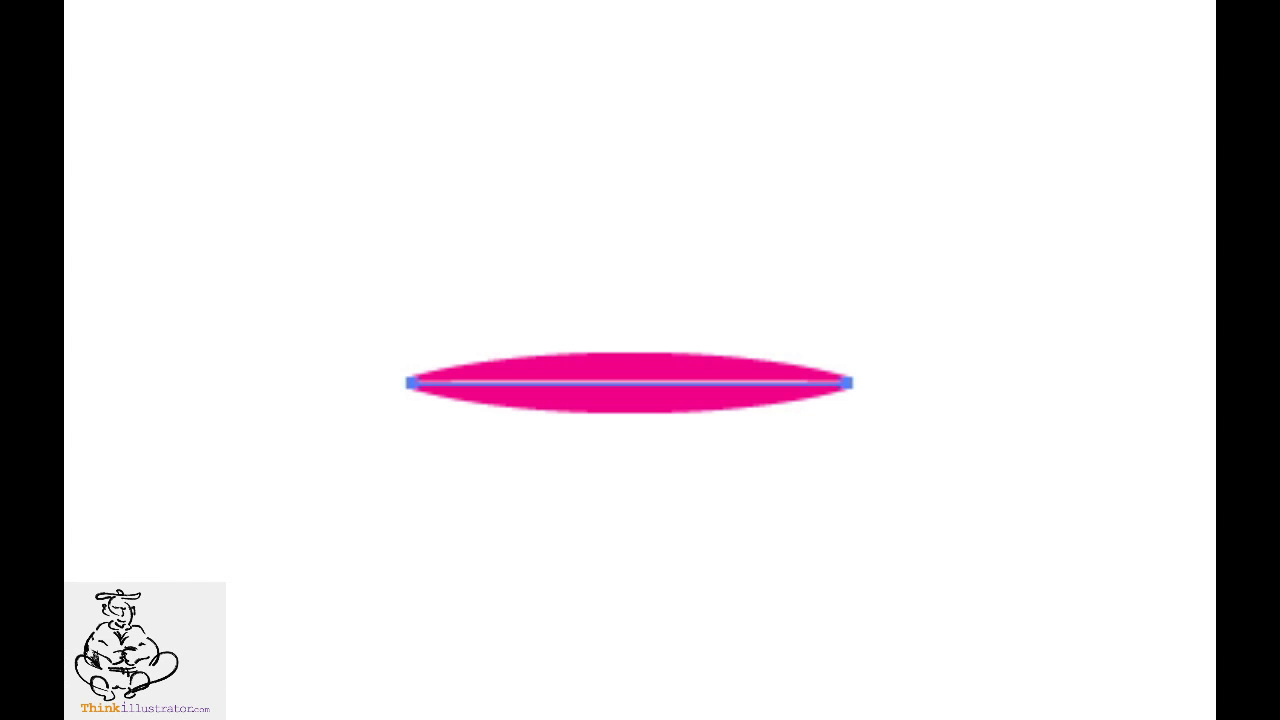
pyautogui.press('Down')
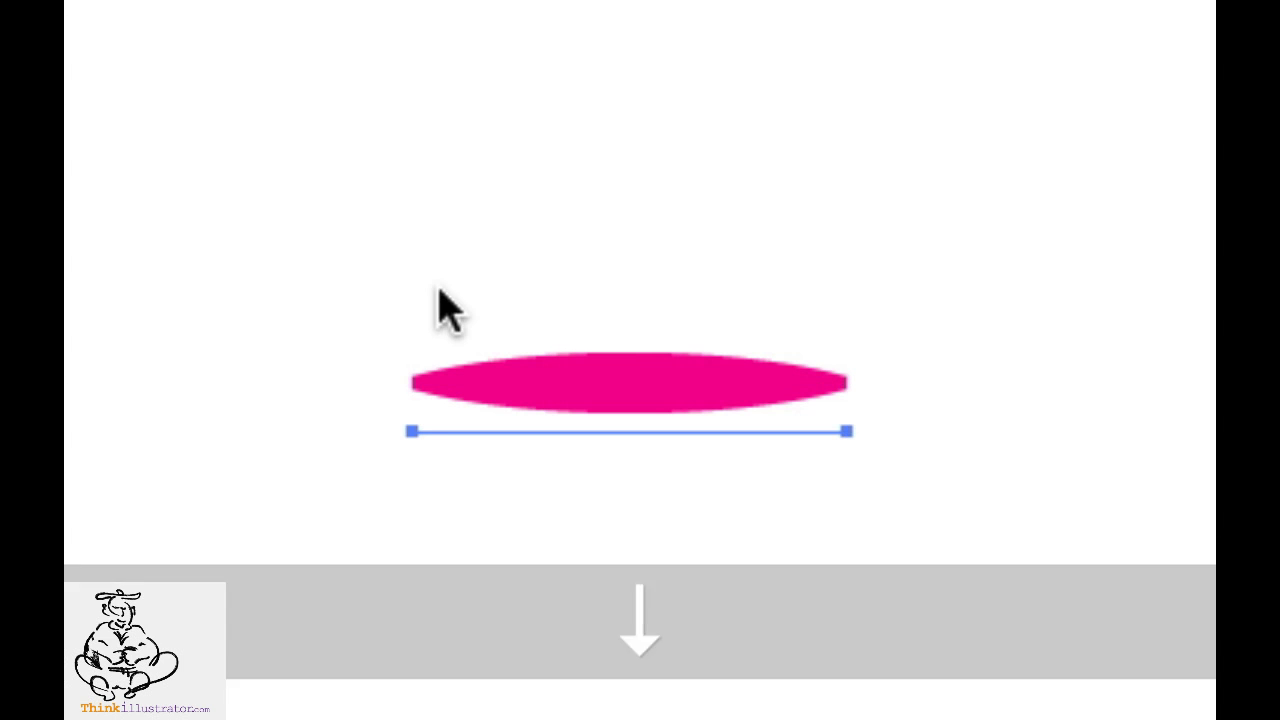
# Step: Select both lines in outline view and blend them with 25 specified steps, returning to preview with nothing selected
pyautogui.press('super+y')
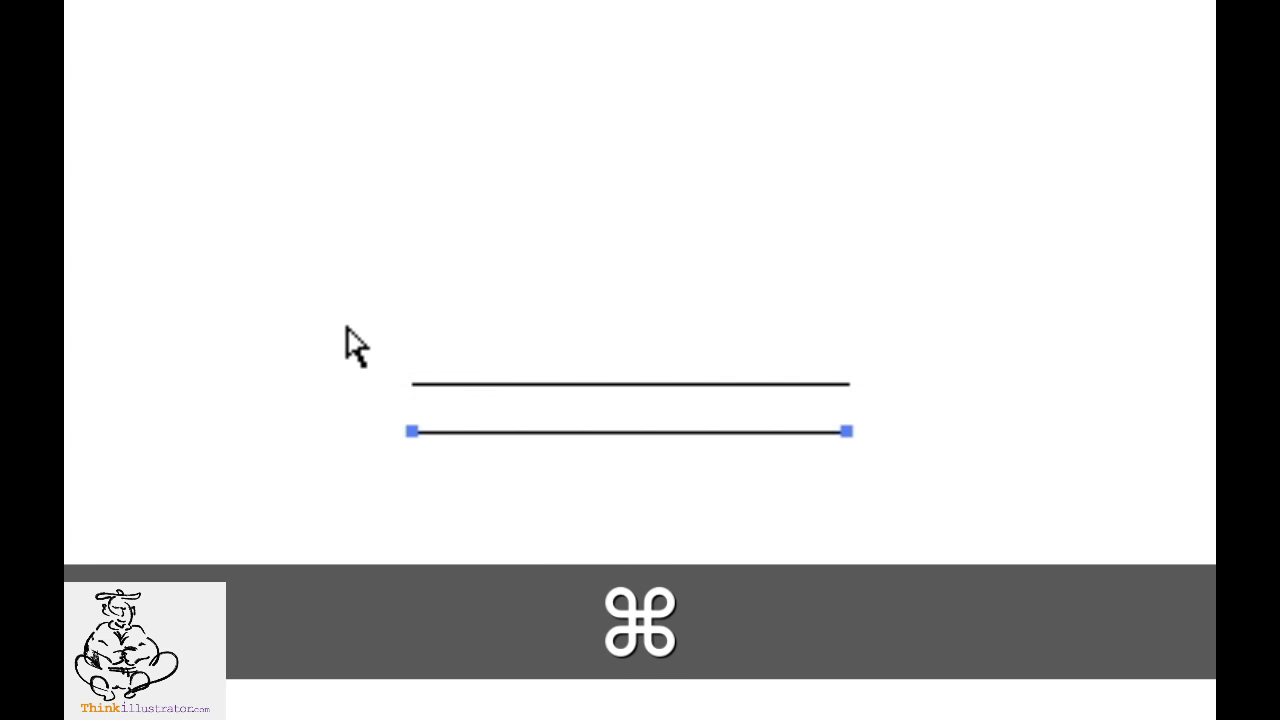
pyautogui.press('super+equal')
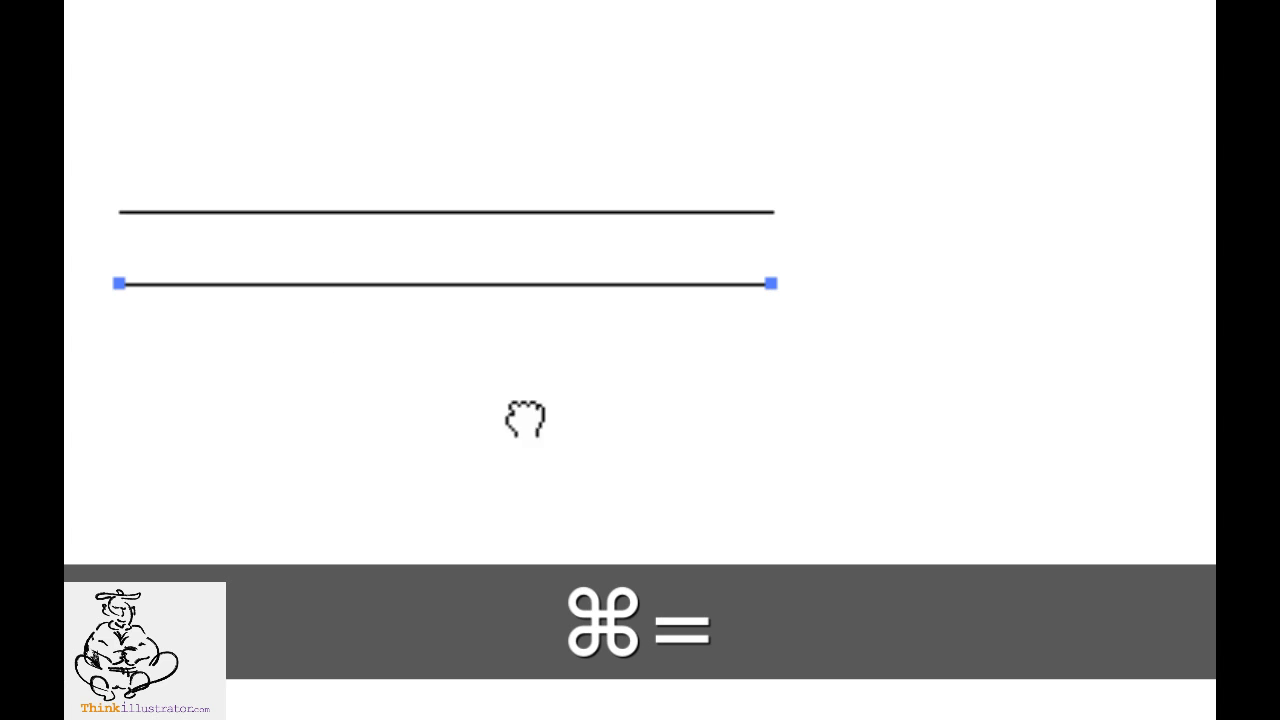
pyautogui.moveTo(334, 272); pyautogui.dragTo(1192, 480)
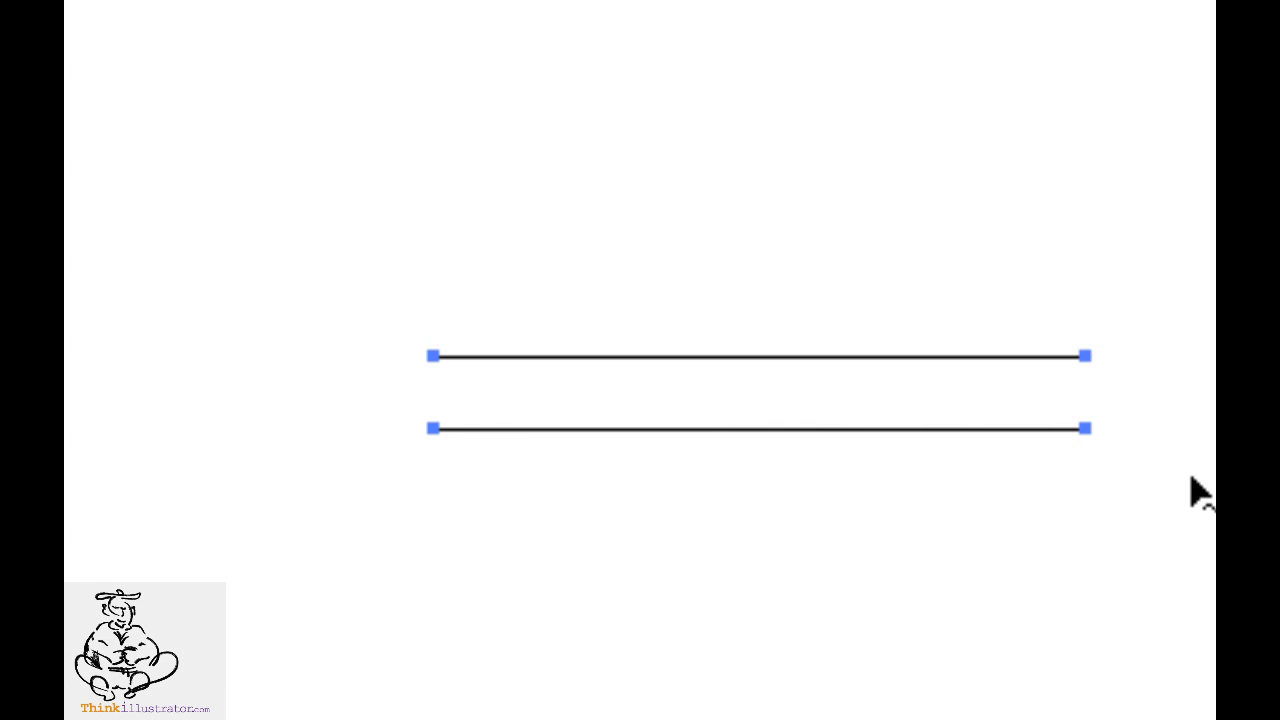
pyautogui.press('w')
pyautogui.click(432, 357)
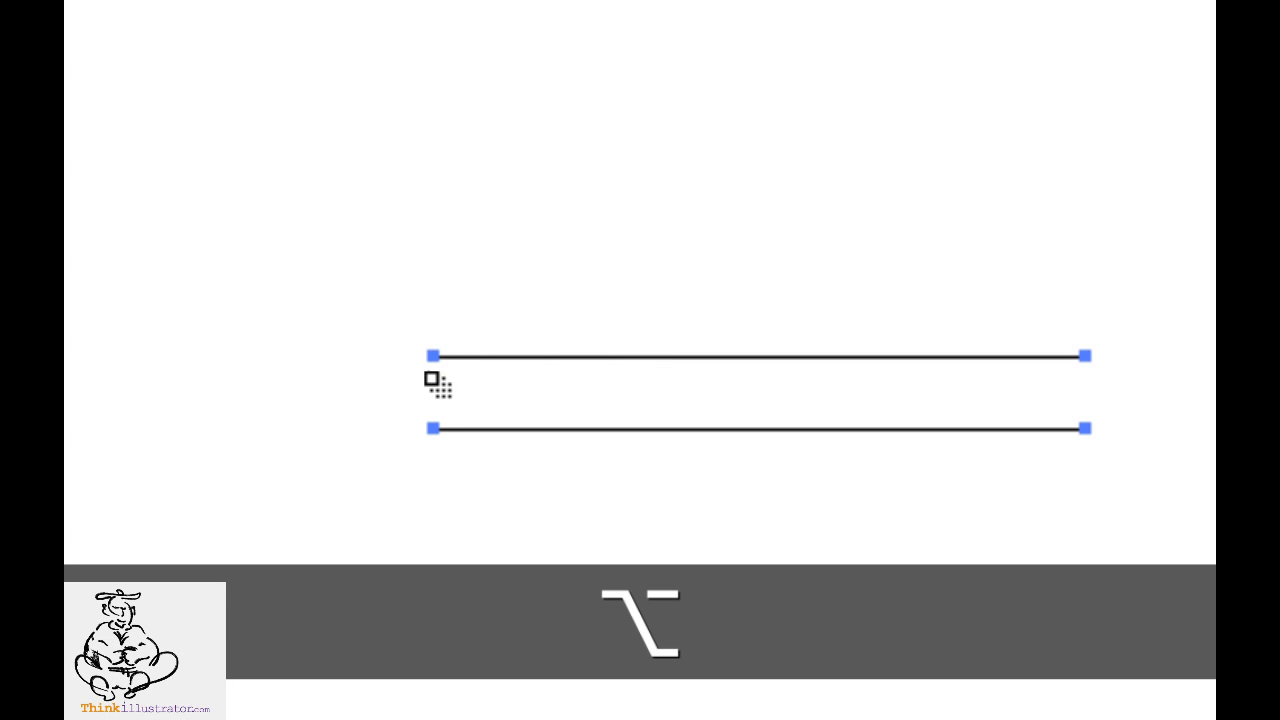
pyautogui.keyDown('alt'); pyautogui.click(425, 427); pyautogui.keyUp('alt')
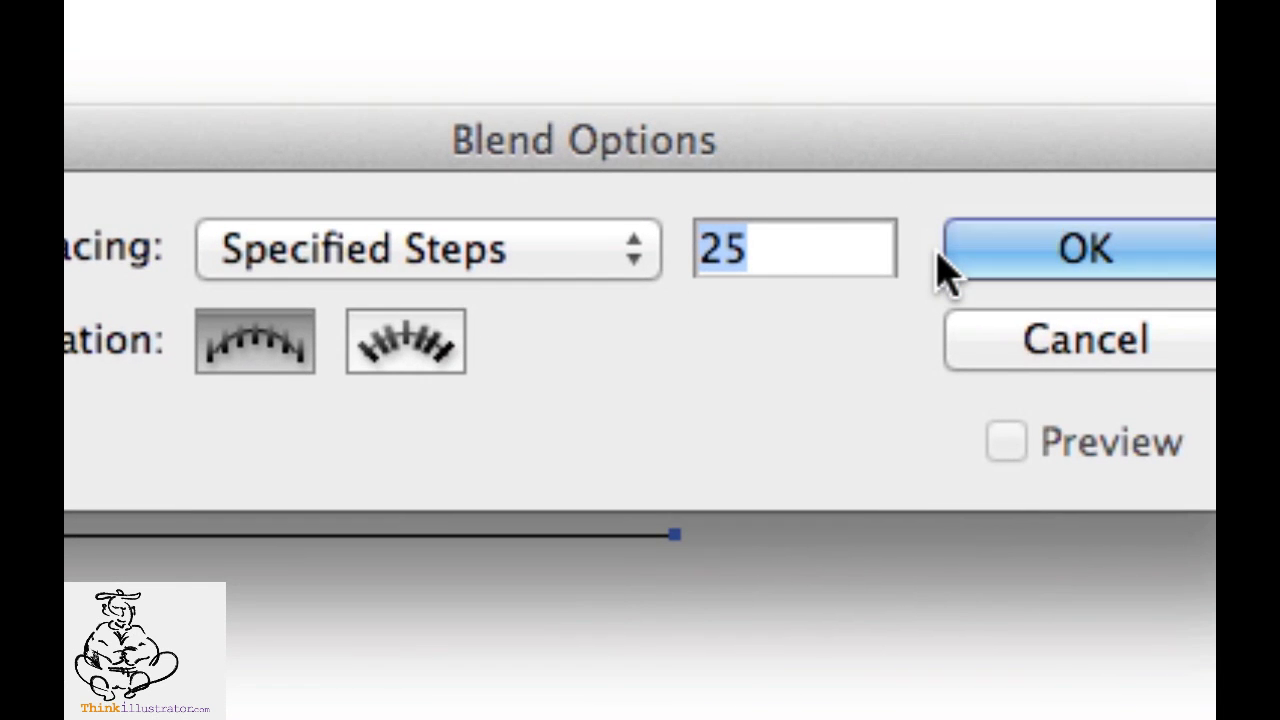
pyautogui.press('Return')
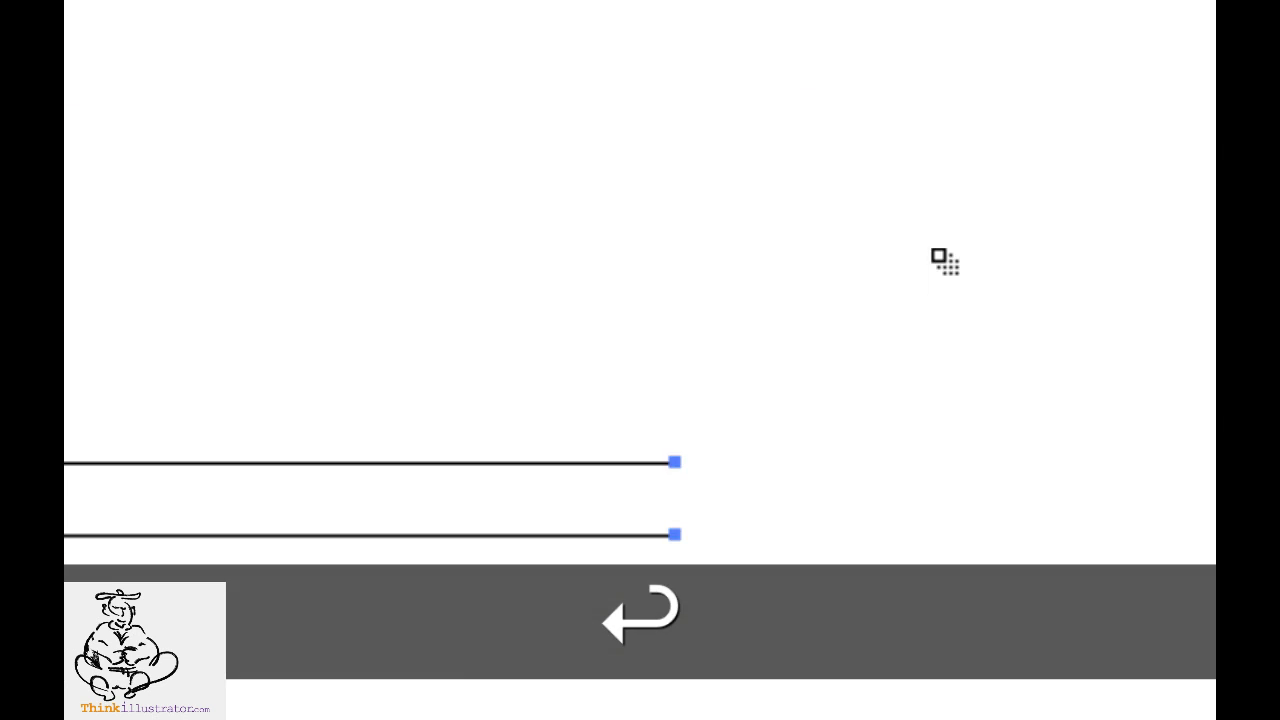
pyautogui.press('super+y')
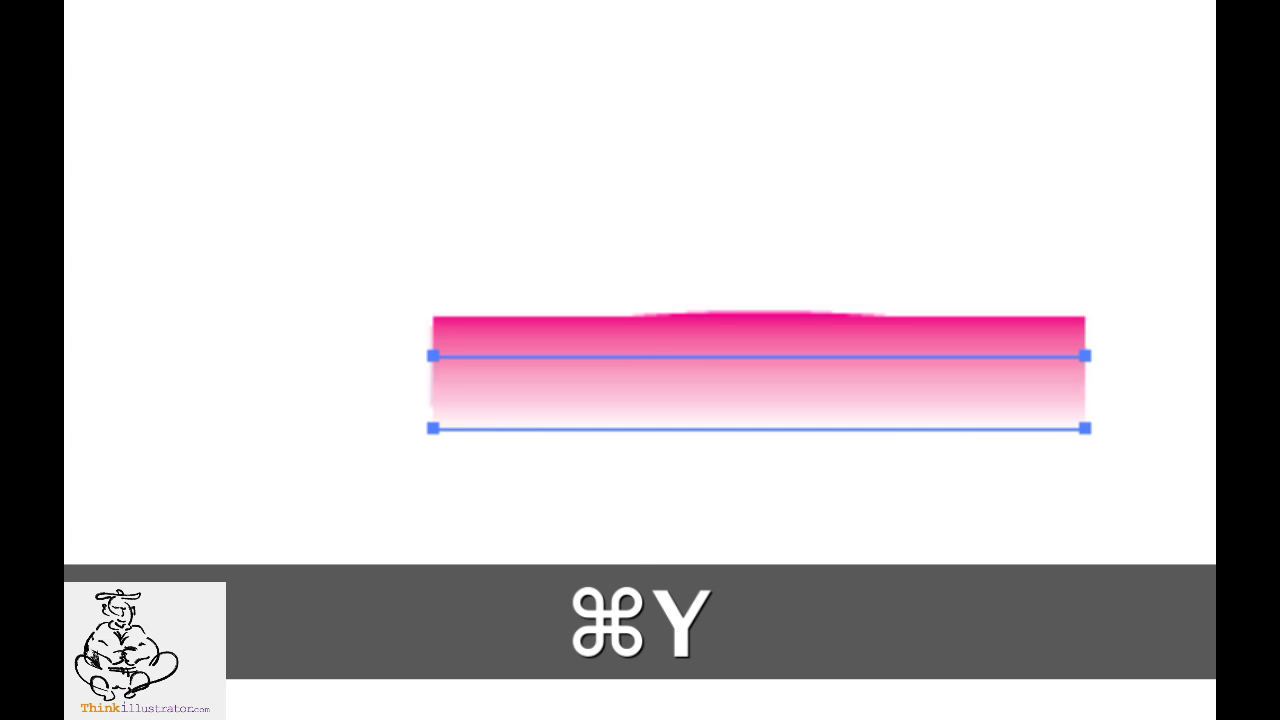
pyautogui.press('shift+super+a')
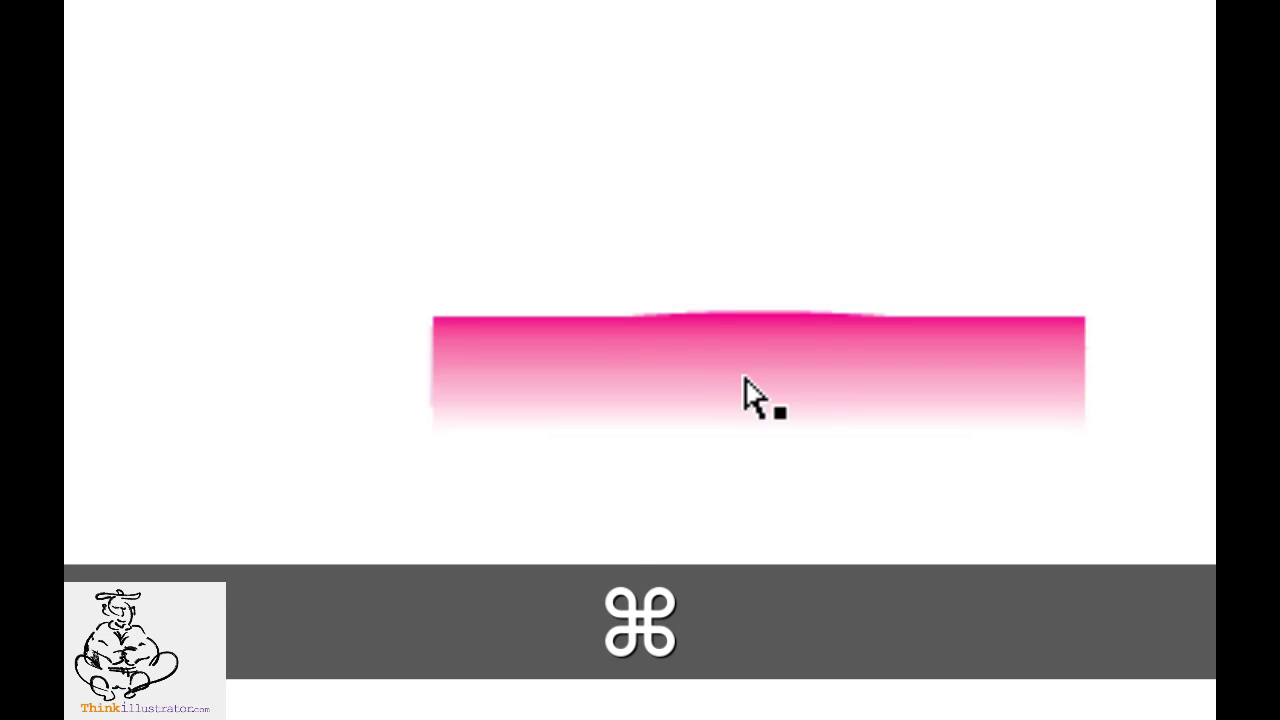
# Step: Average the left end anchor points of both blended lines along both axes
pyautogui.moveTo(346, 229); pyautogui.dragTo(590, 632)
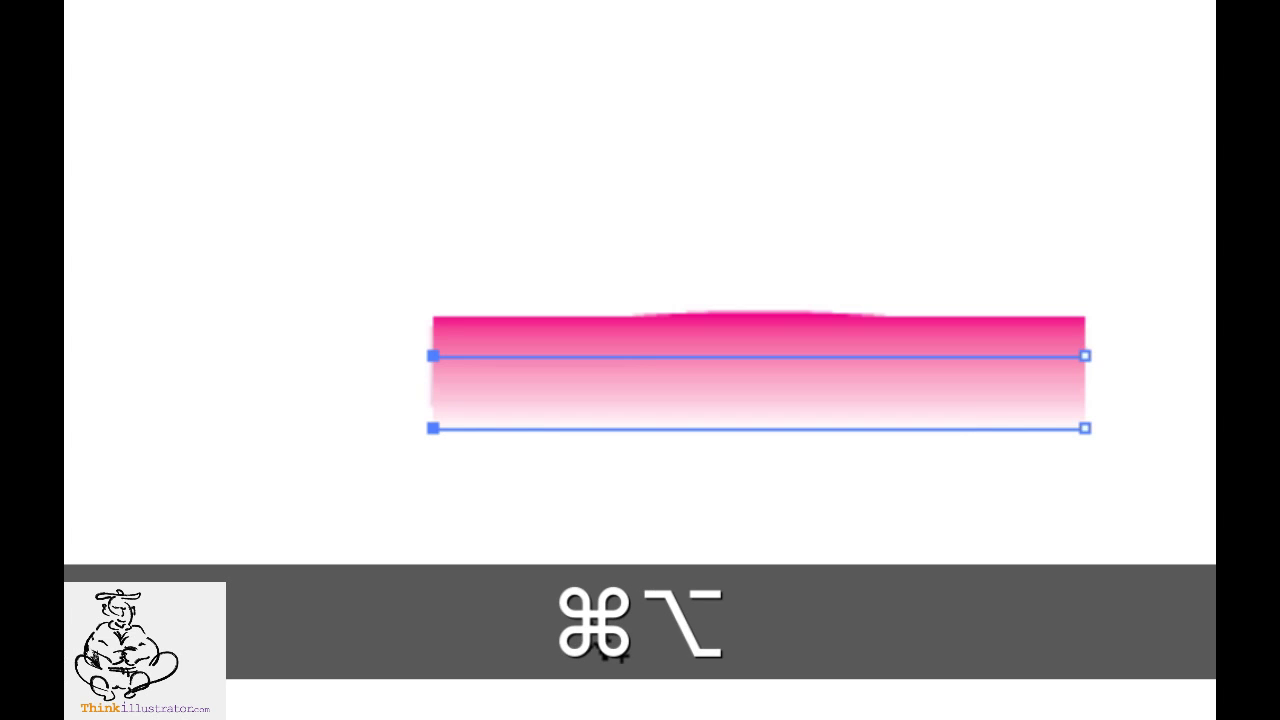
pyautogui.click(437, 22)
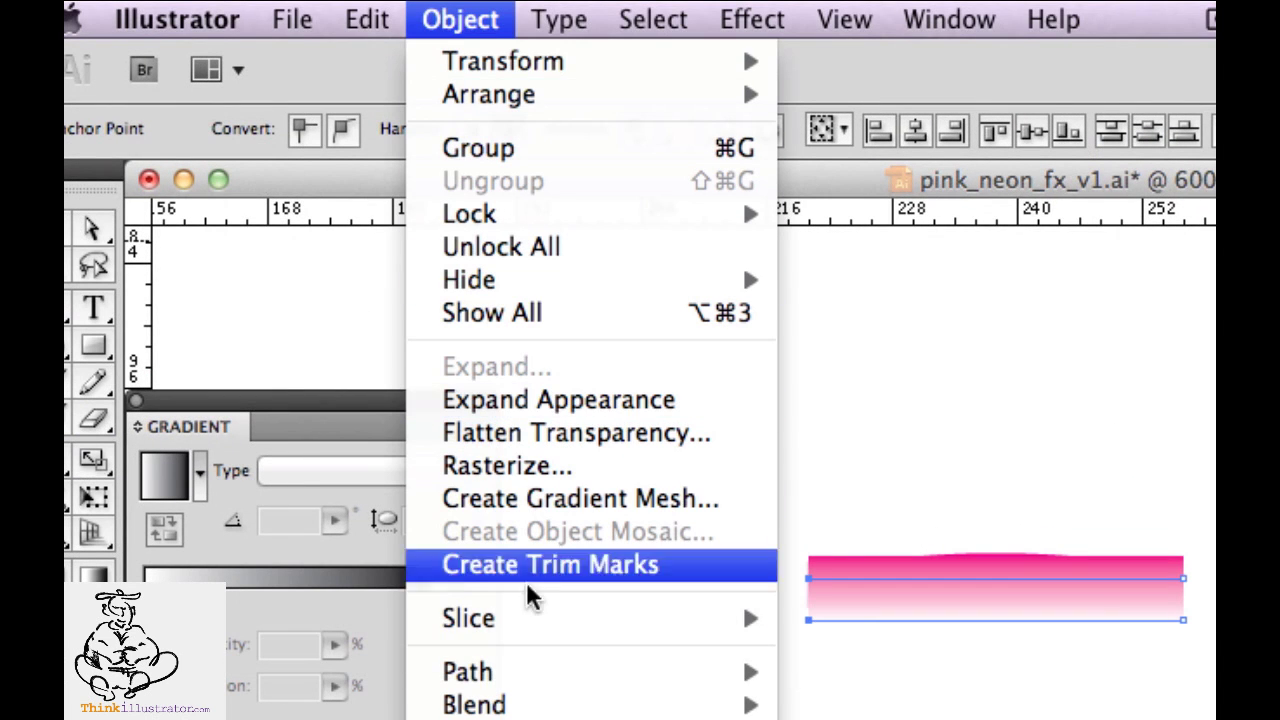
pyautogui.moveTo(546, 674)
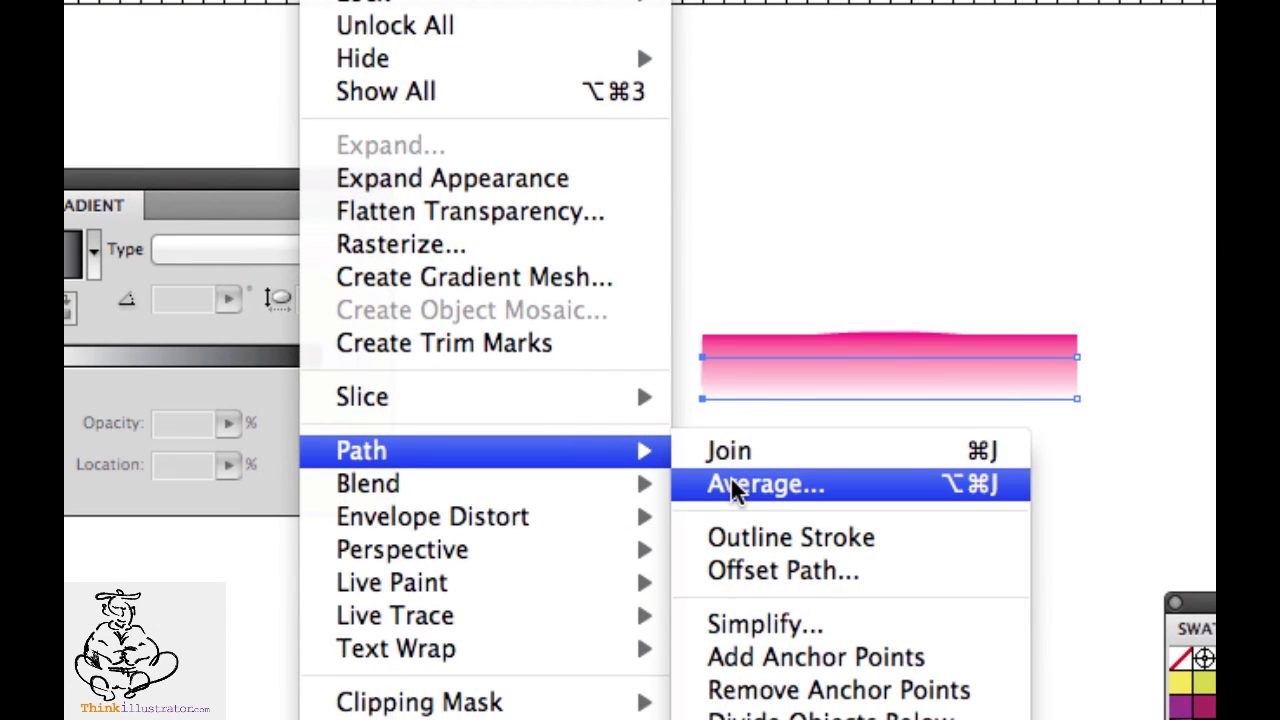
pyautogui.click(735, 487)
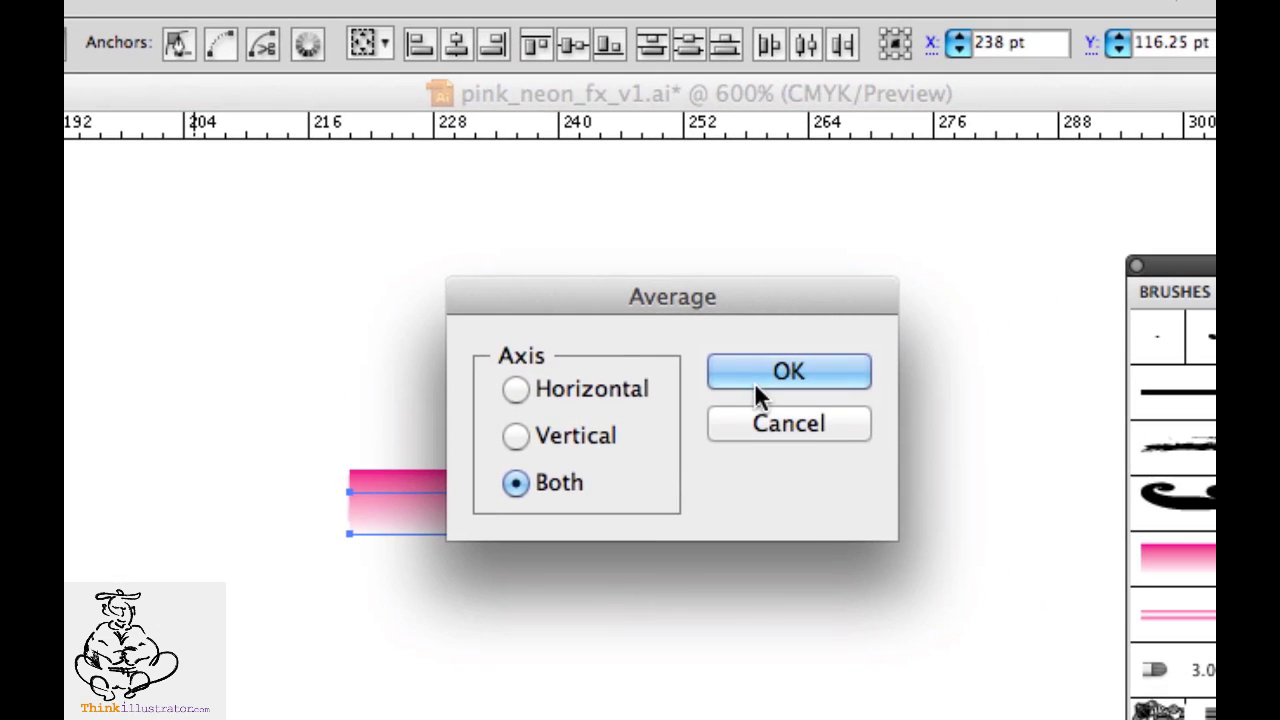
pyautogui.click(758, 378)
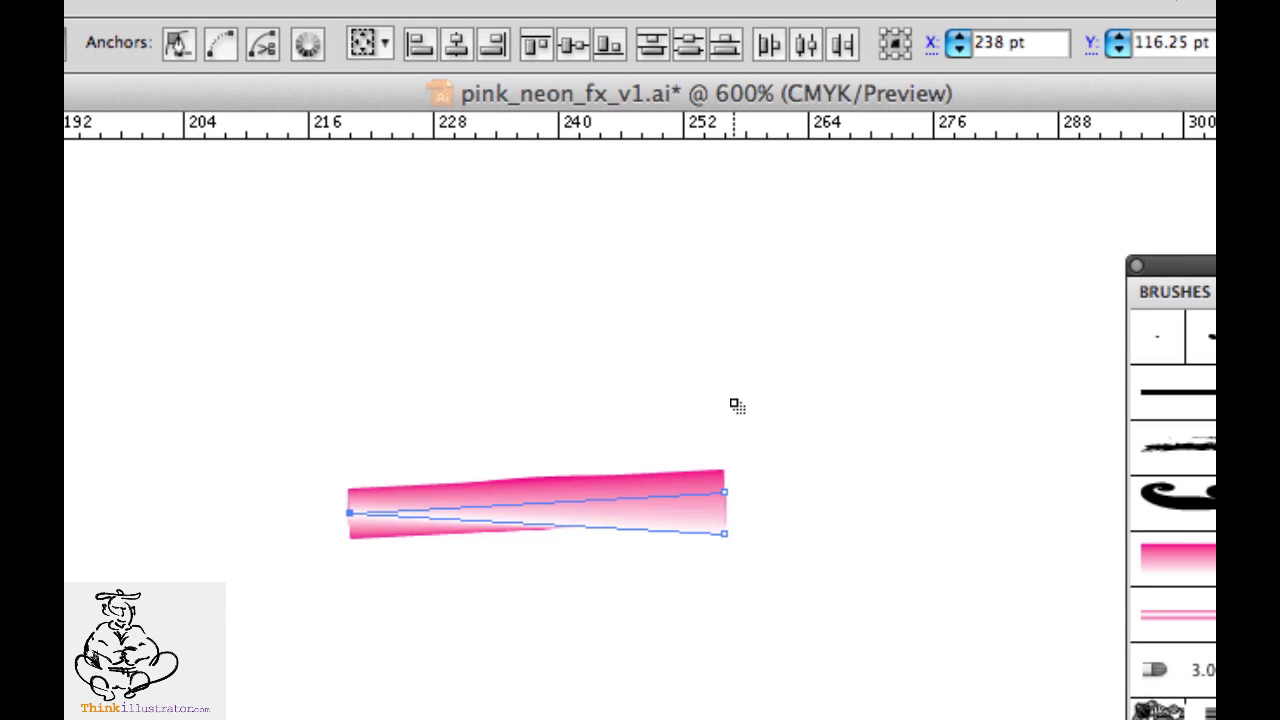
# Step: Average the right end anchor points of both blended lines along both axes and deselect the blend
pyautogui.moveTo(698, 421); pyautogui.dragTo(745, 535)
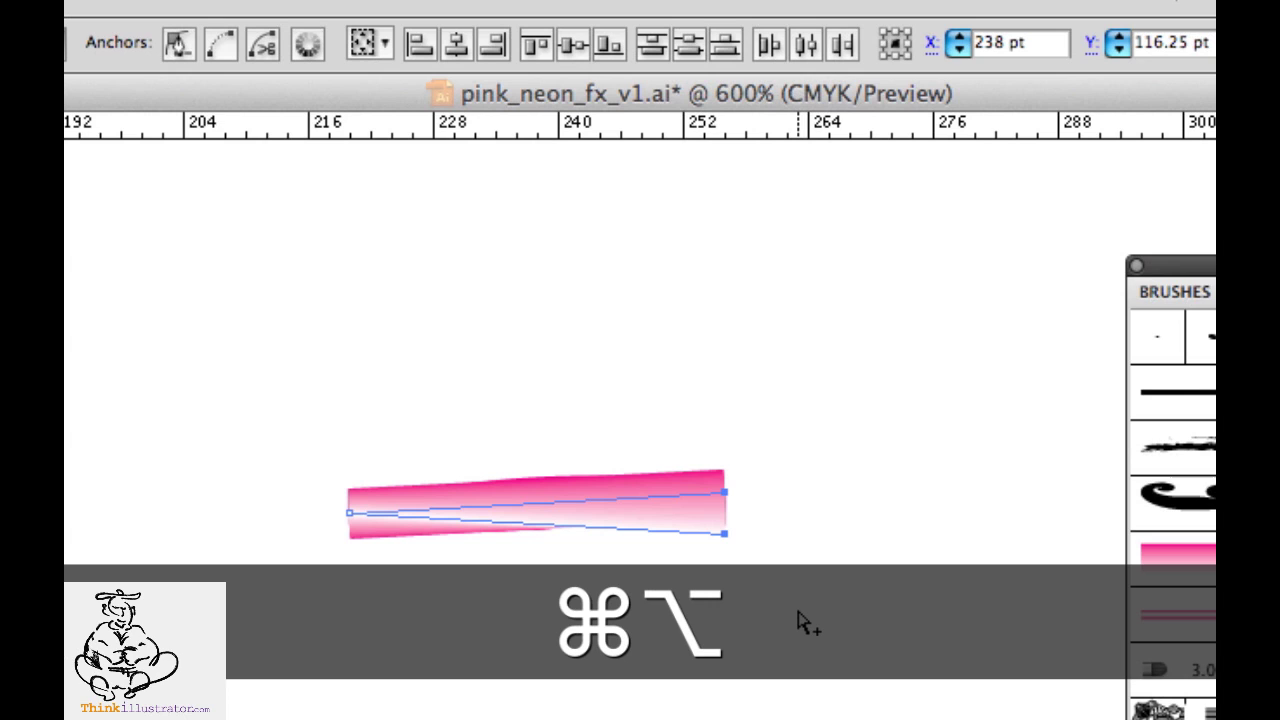
pyautogui.press('super+alt+j')
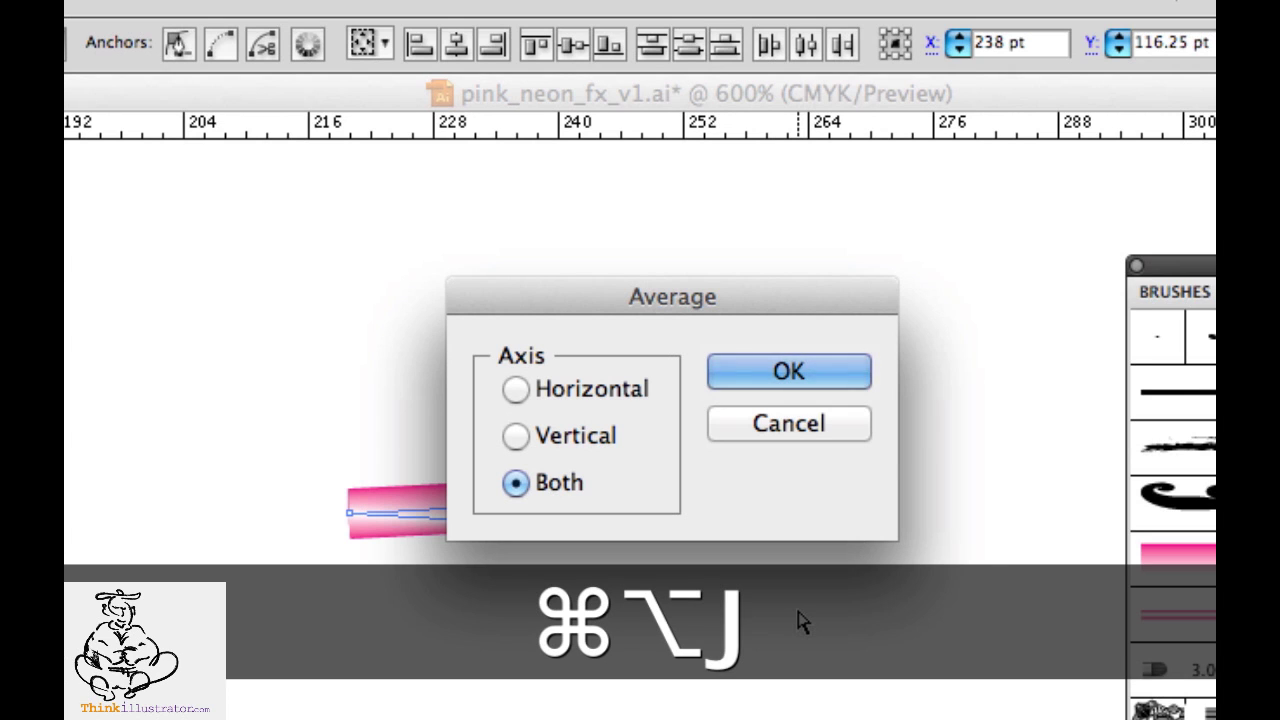
pyautogui.press('Return')
pyautogui.click(688, 628)
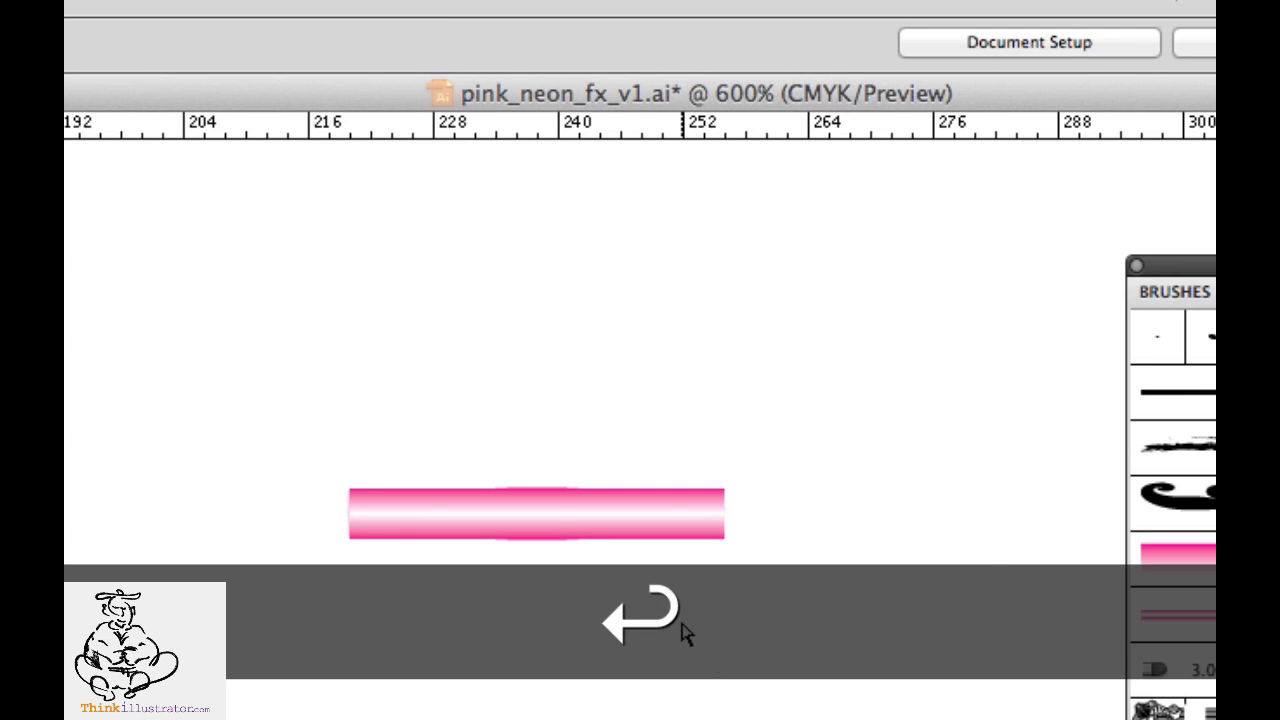
# Step: Select the whole pink-to-white blend and expand its appearance
pyautogui.press('super')
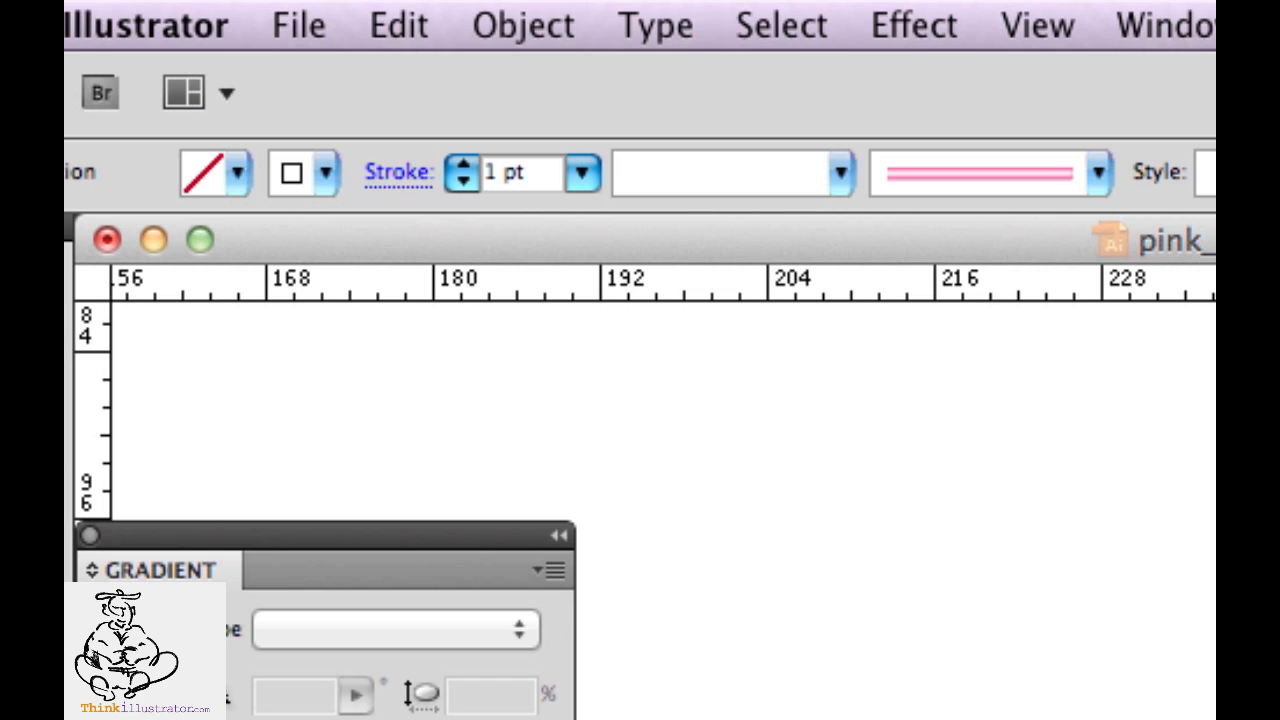
pyautogui.press('super')
pyautogui.moveTo(903, 690); pyautogui.dragTo(1105, 719)
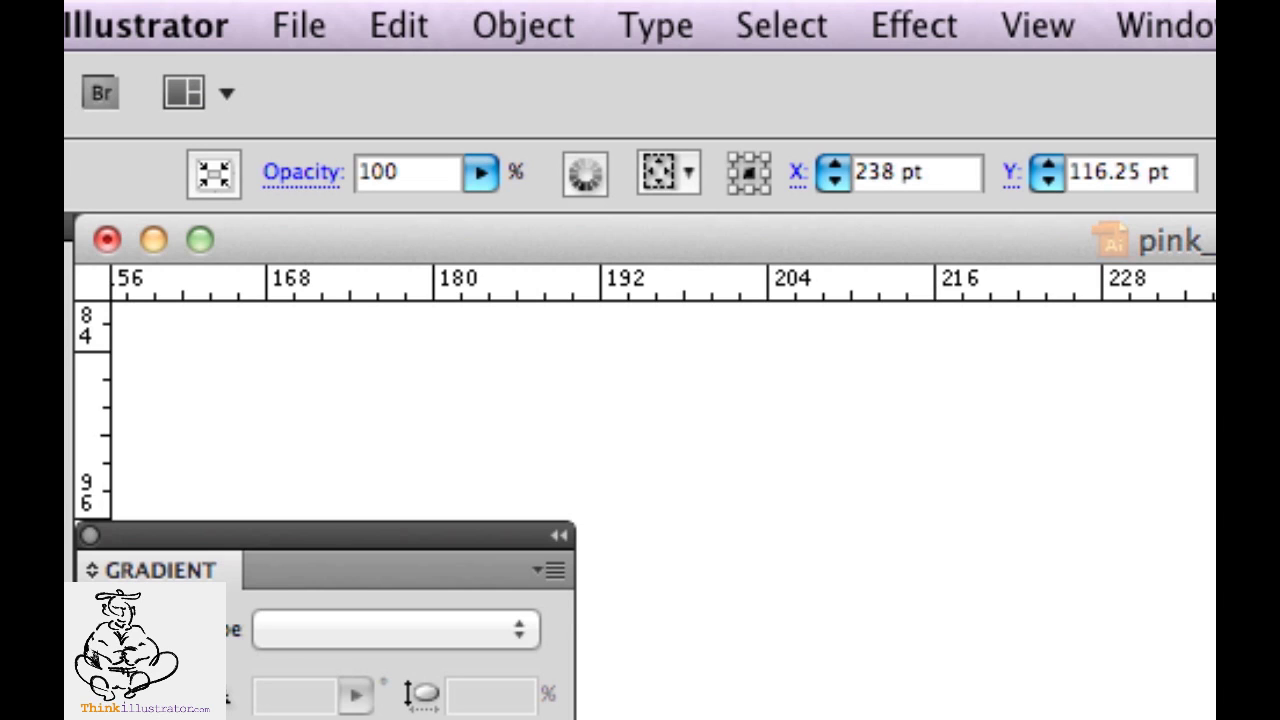
pyautogui.press('super')
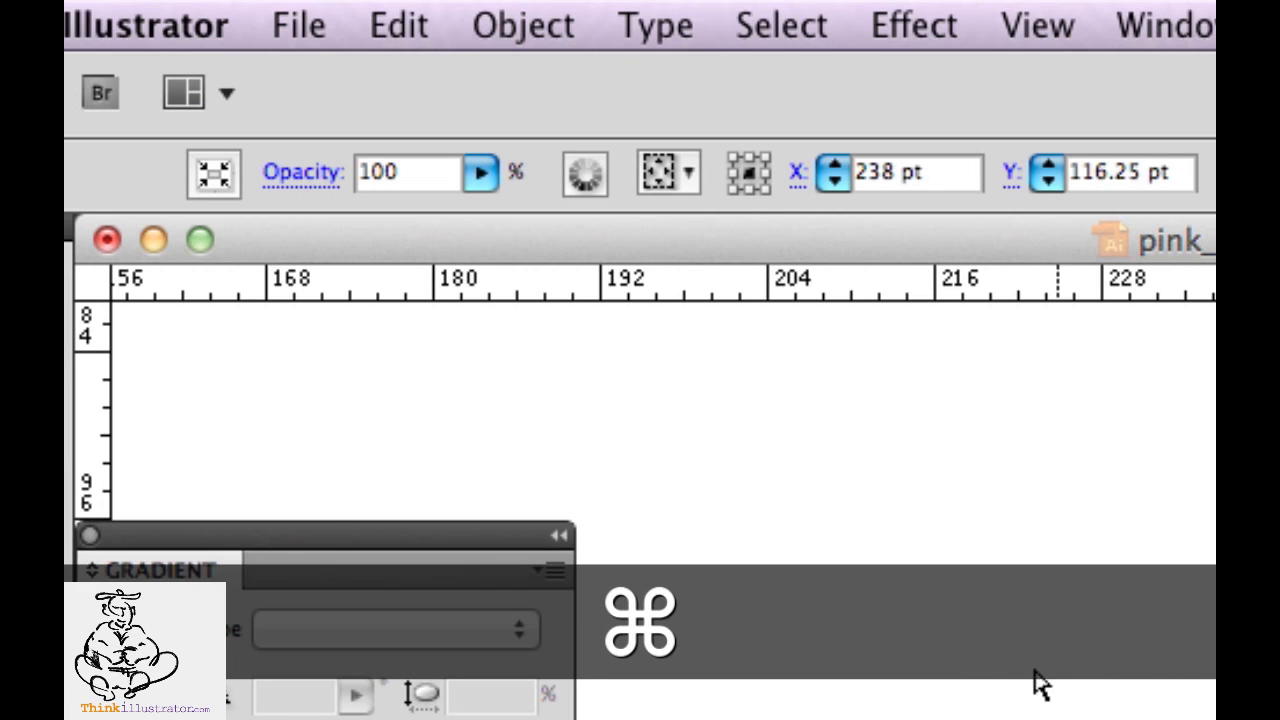
pyautogui.moveTo(937, 657); pyautogui.dragTo(1212, 719)
pyautogui.click(526, 21)
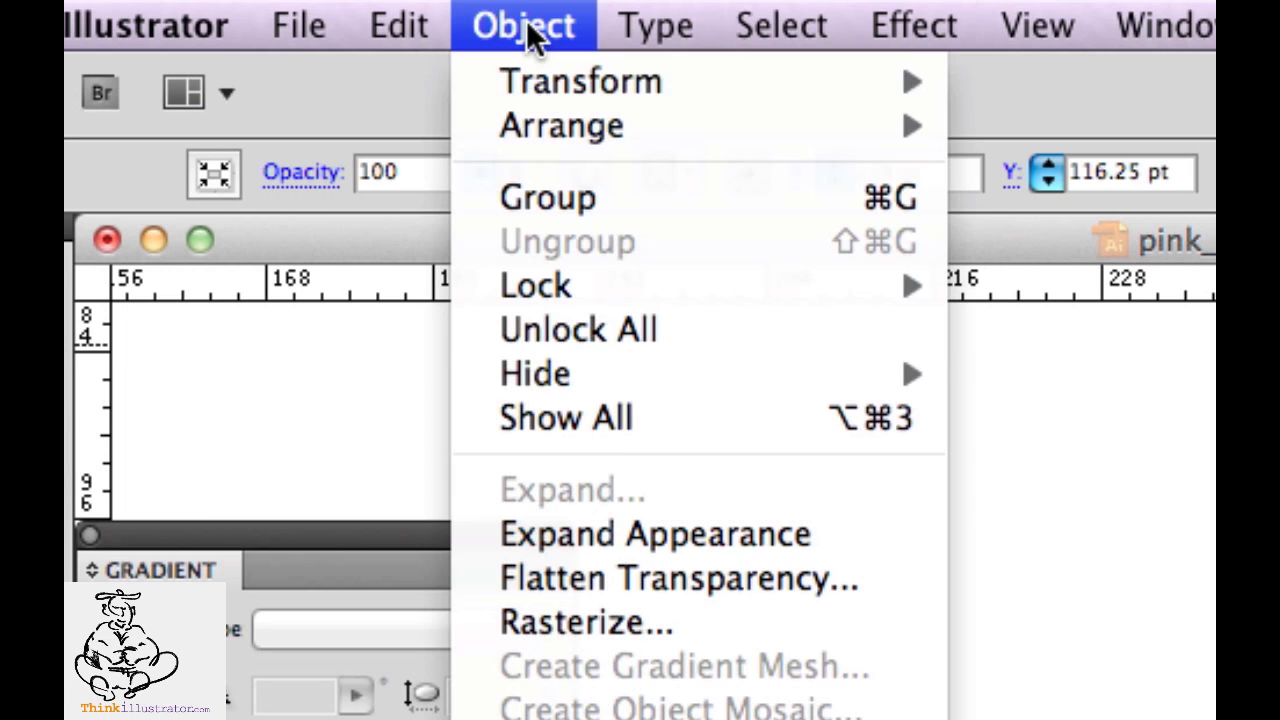
pyautogui.click(603, 534)
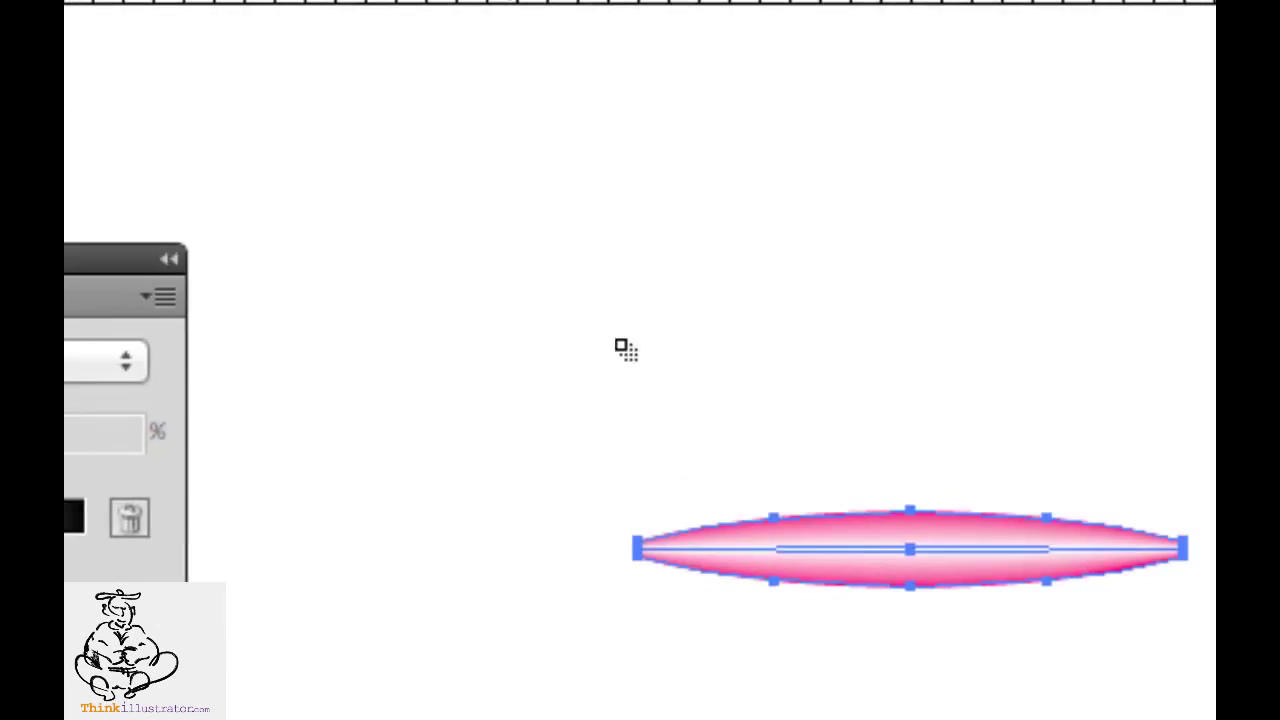
# Step: Create an art brush from the expanded neon lens shape with Tints and Shades colorization, and save the document
pyautogui.keyDown('super'); pyautogui.click(418, 198); pyautogui.keyUp('super')
pyautogui.moveTo(206, 151); pyautogui.dragTo(1043, 487)
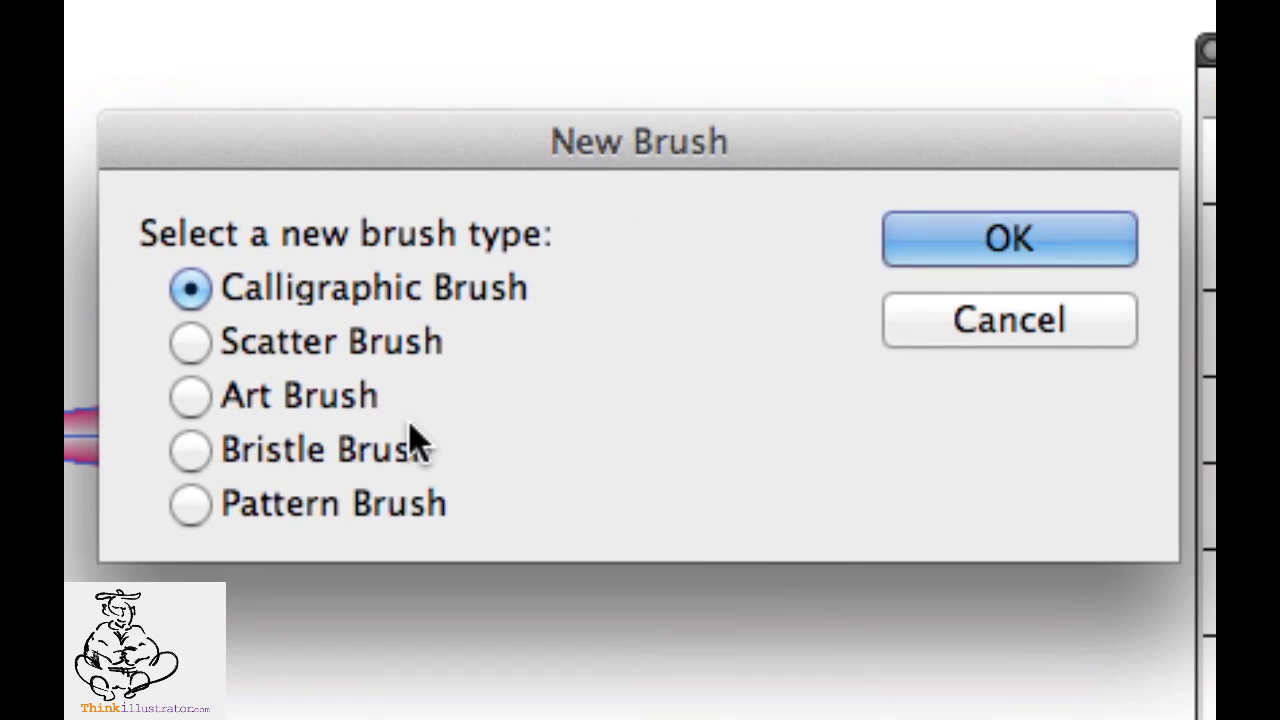
pyautogui.click(337, 398)
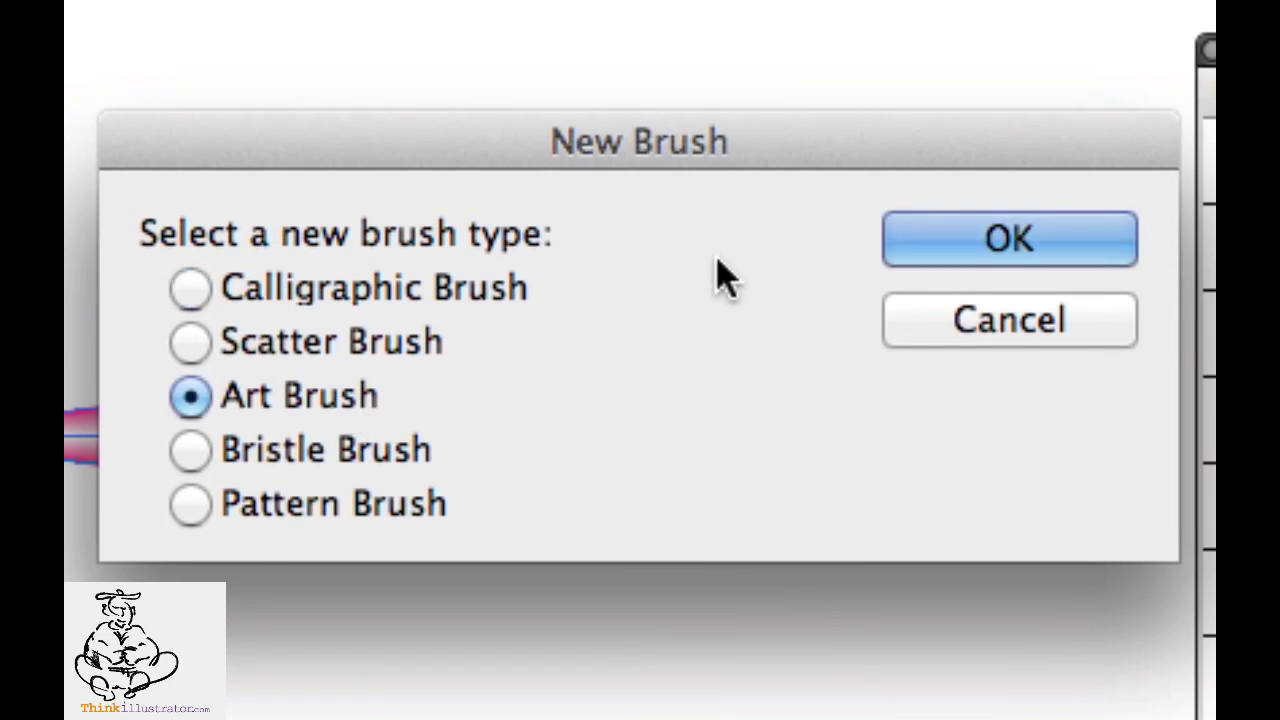
pyautogui.click(1010, 240)
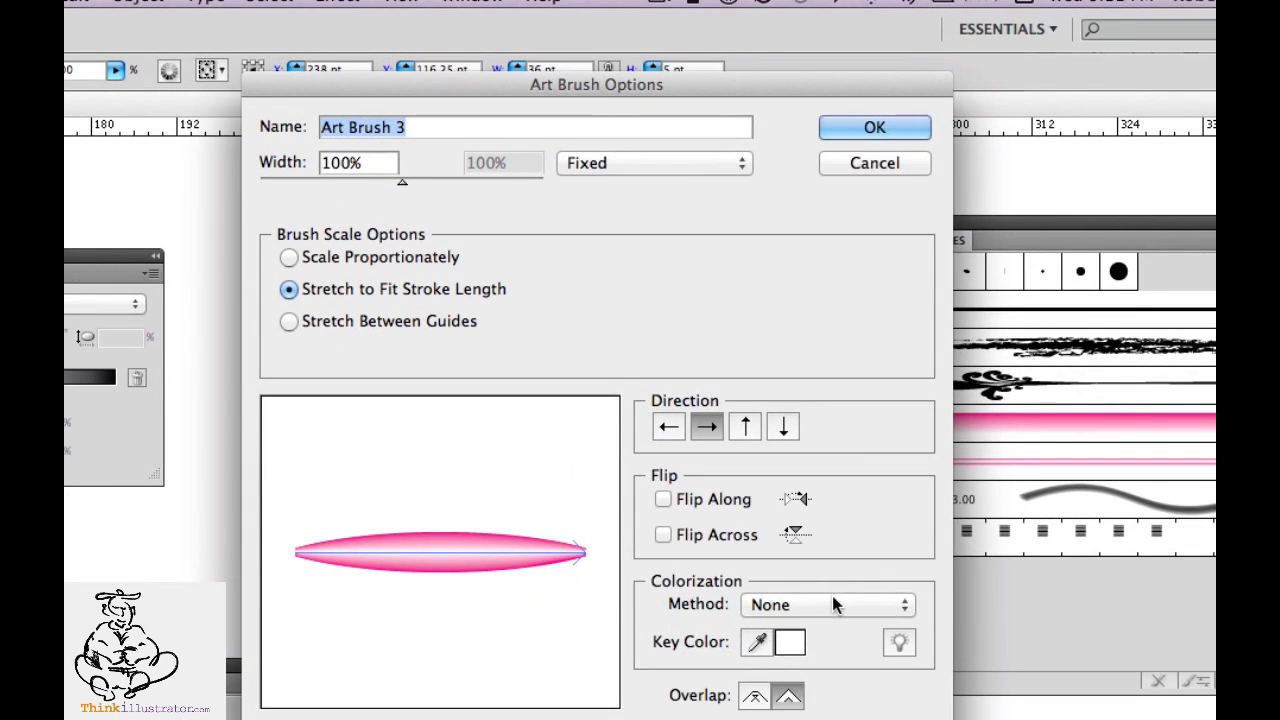
pyautogui.click(832, 603)
pyautogui.click(814, 646)
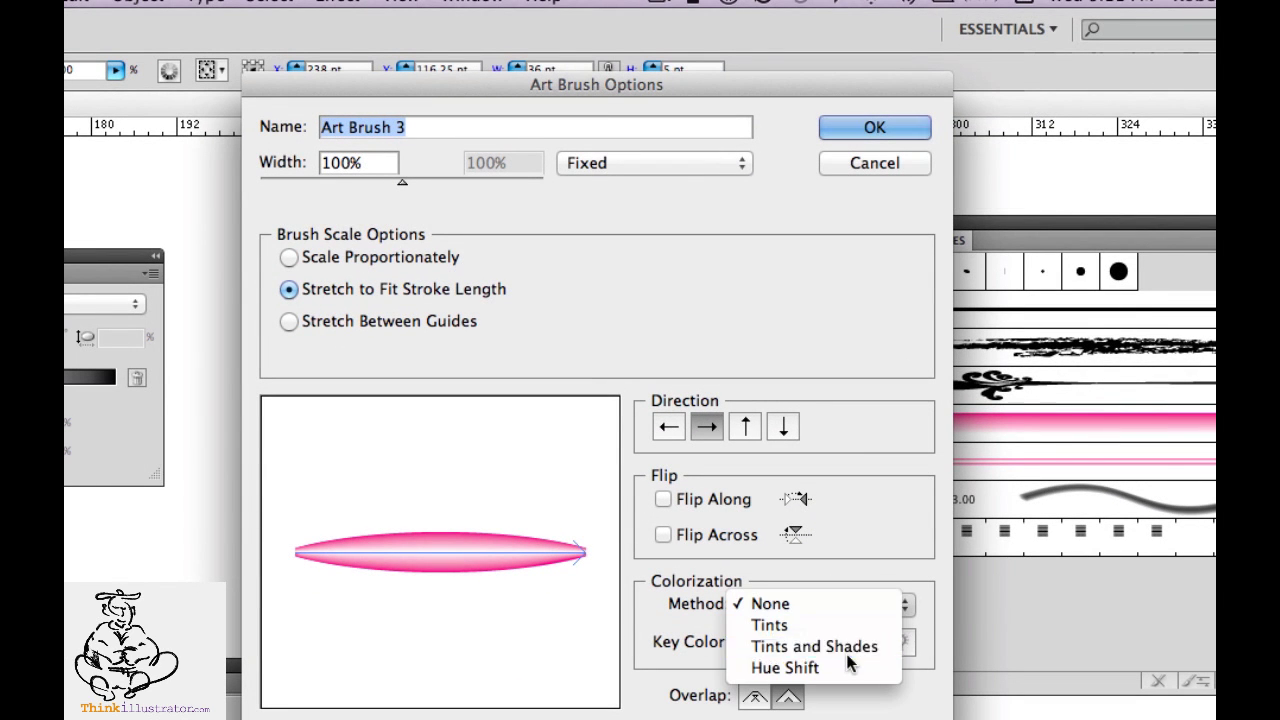
pyautogui.click(875, 128)
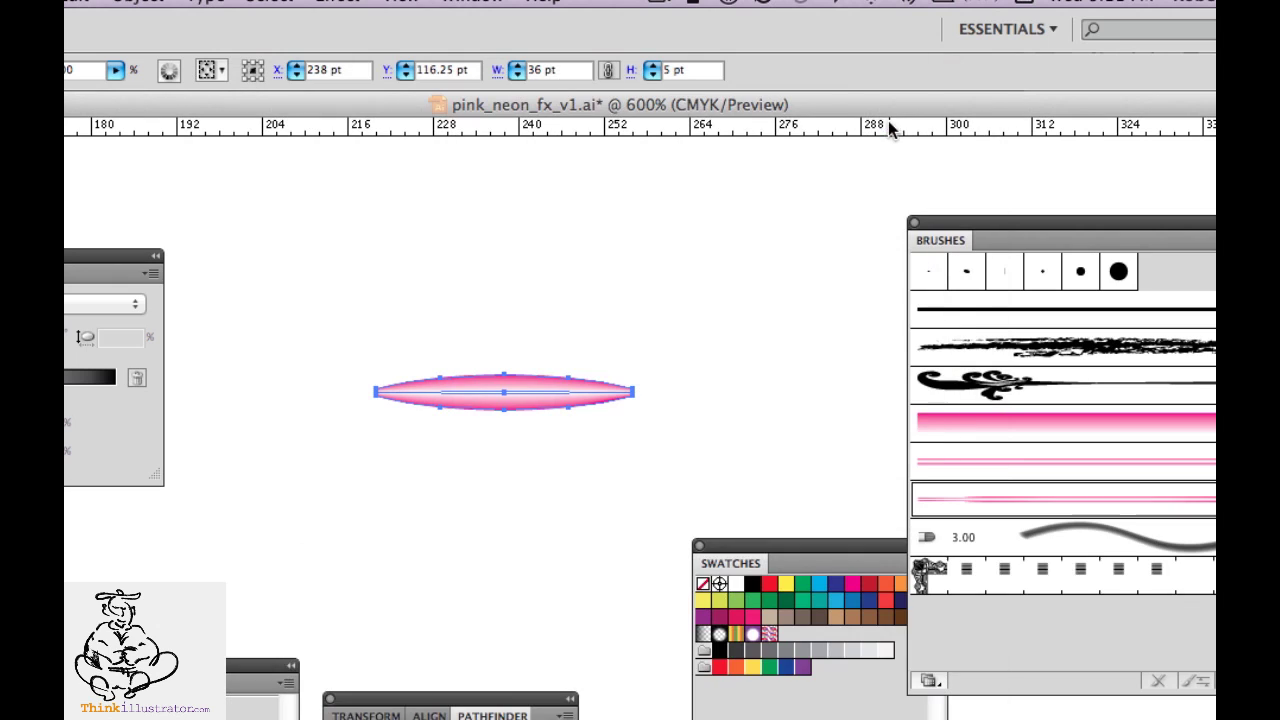
pyautogui.press('super+s')
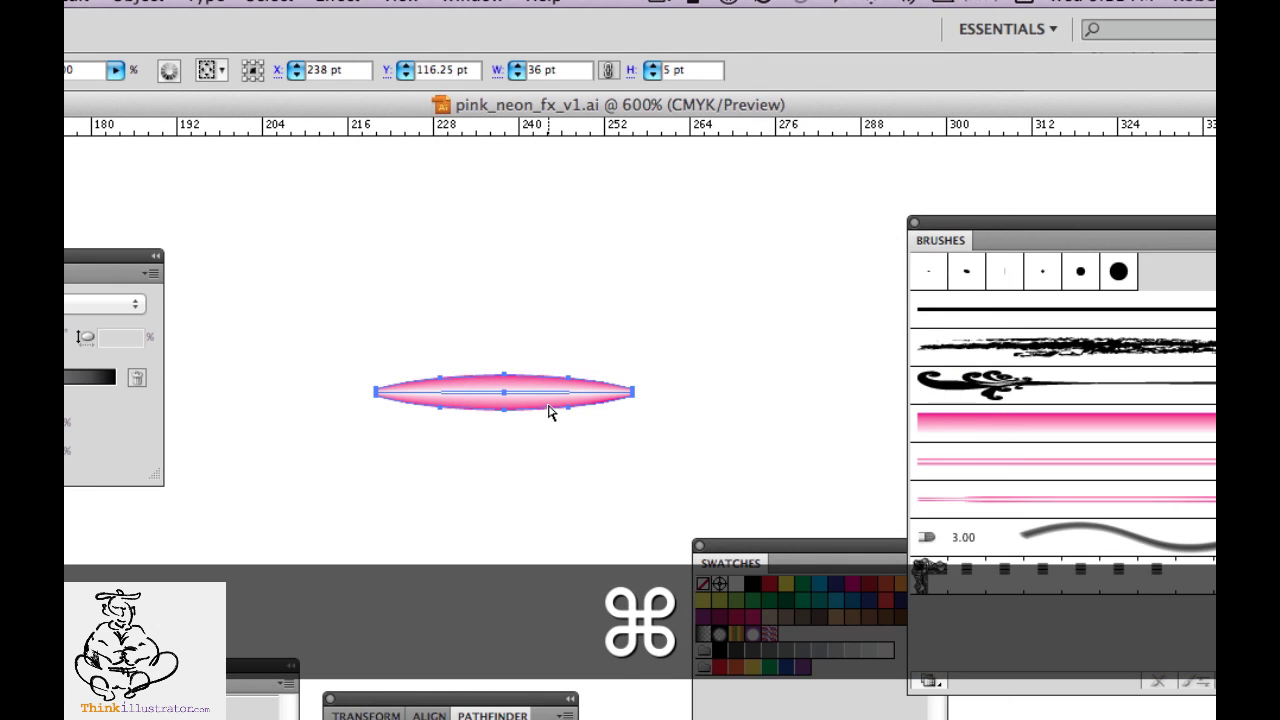
# Step: Shift the expanded neon lens shape slightly downward and hide it, saving the document
pyautogui.moveTo(548, 408); pyautogui.dragTo(551, 515)
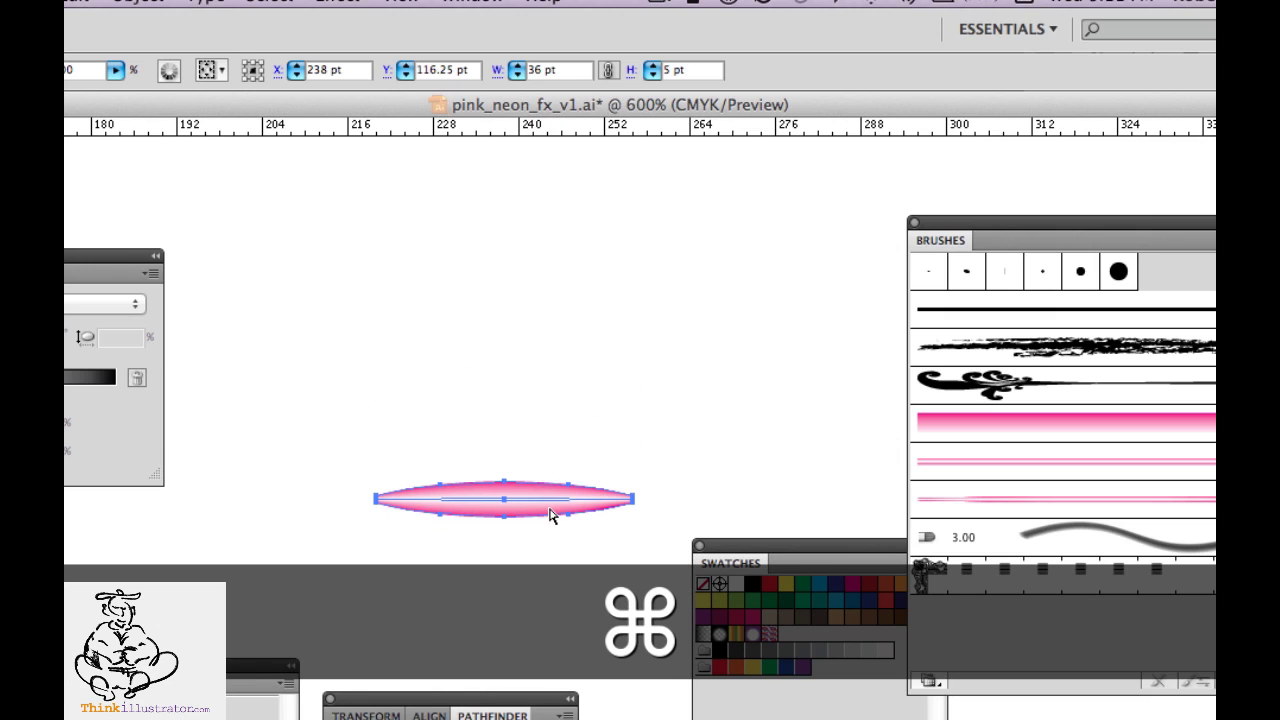
pyautogui.press('super+3')
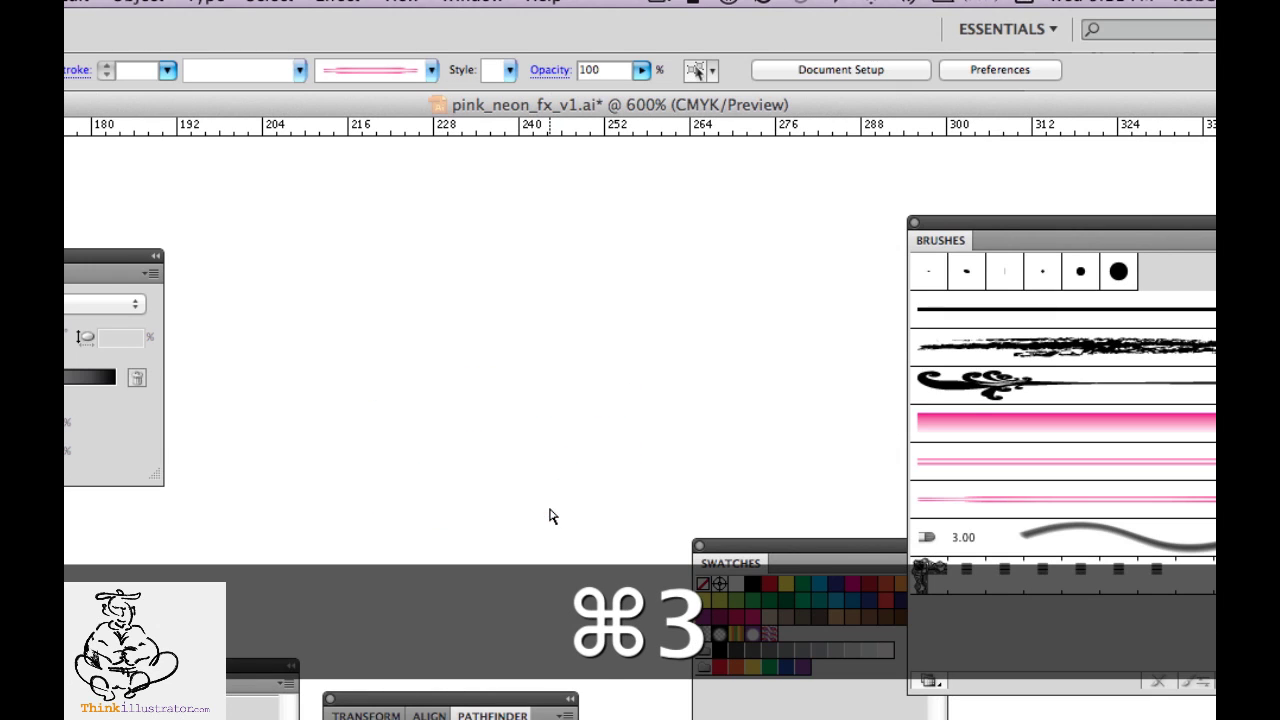
pyautogui.press('super+s')
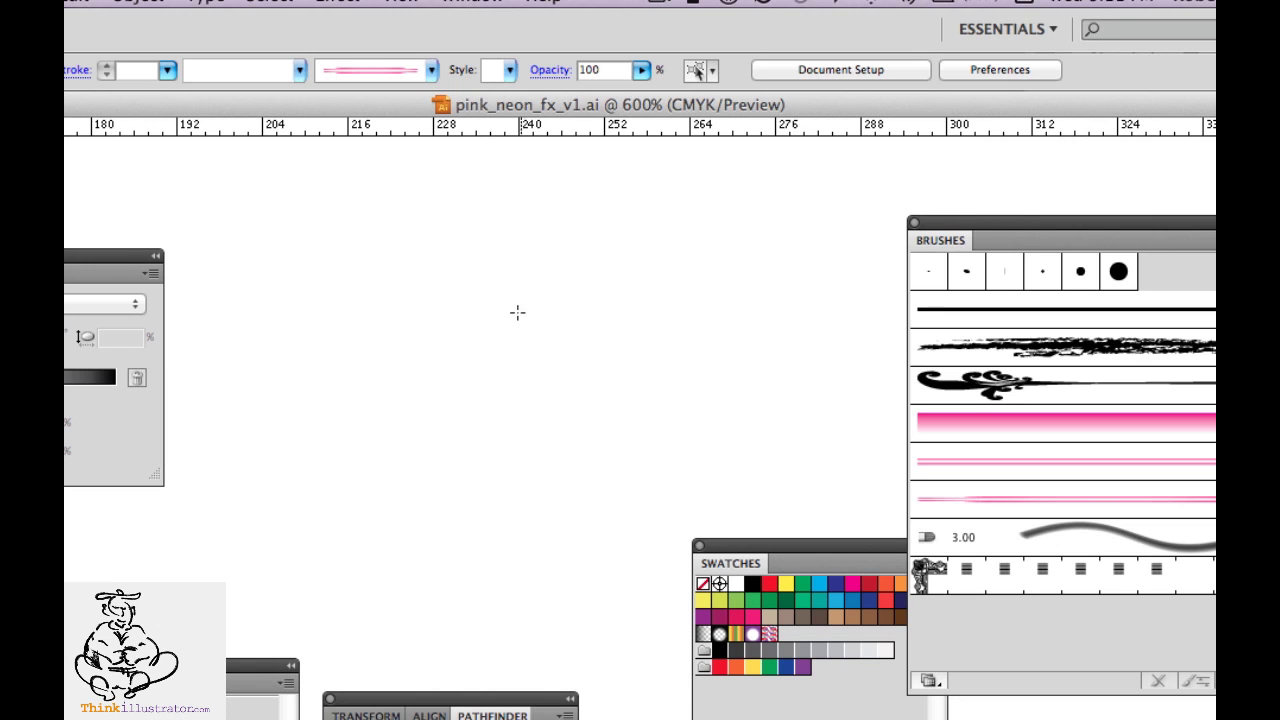
# Step: Draw a spiral about 62 pt wide below the heading text and apply the new tapered neon art brush to it
pyautogui.moveTo(428, 322); pyautogui.dragTo(611, 517)
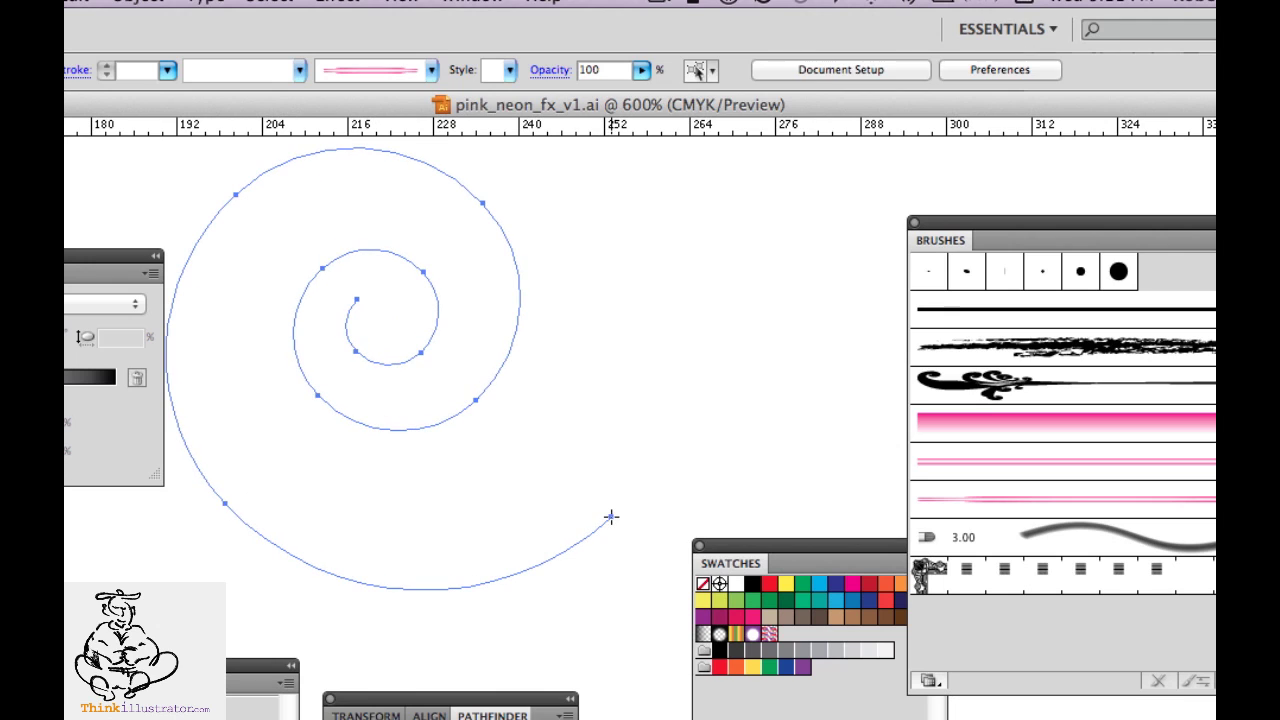
pyautogui.click(1030, 502)
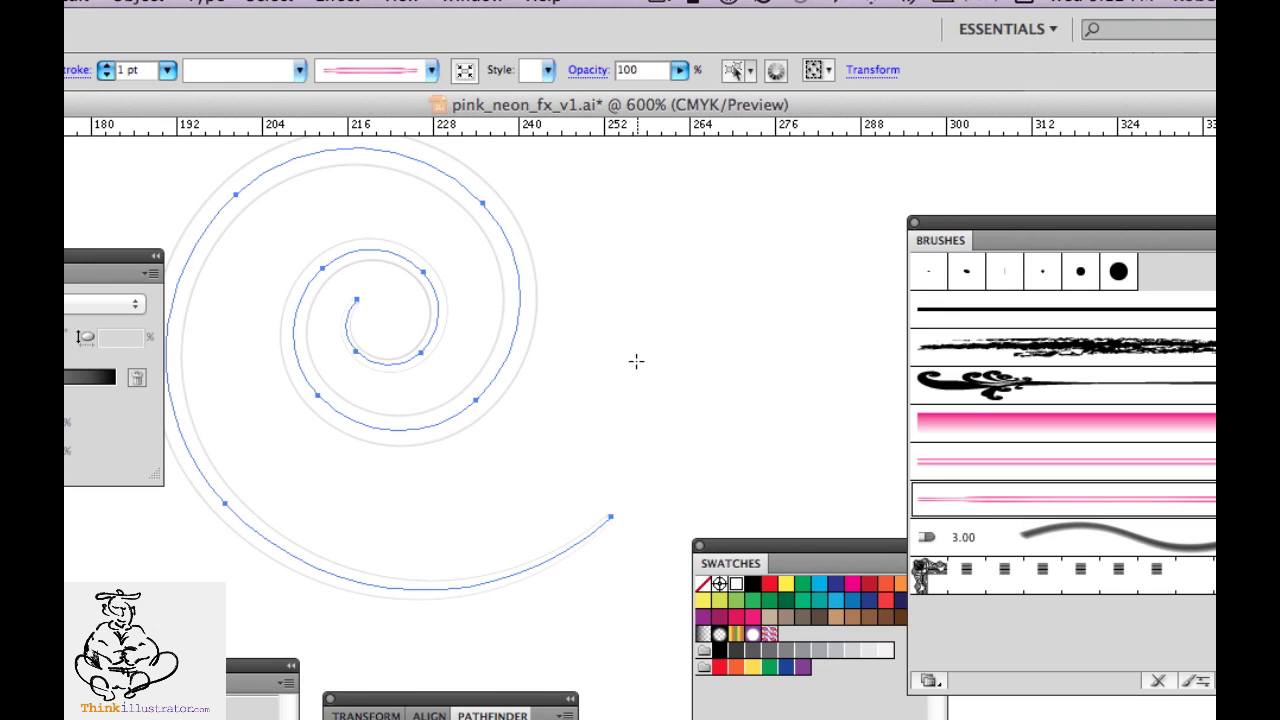
pyautogui.moveTo(620, 360); pyautogui.dragTo(634, 380)
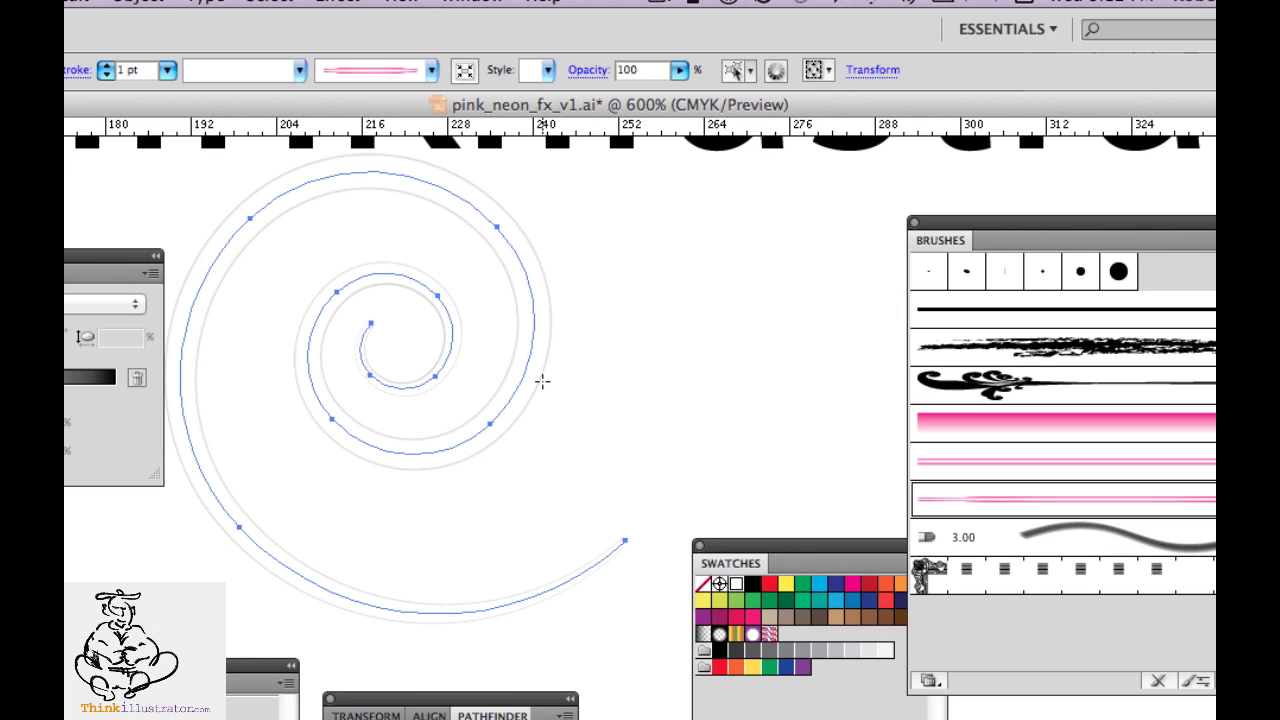
# Step: Reset the spiral to the default black 1 pt basic stroke and set its fill to none
pyautogui.press('d')
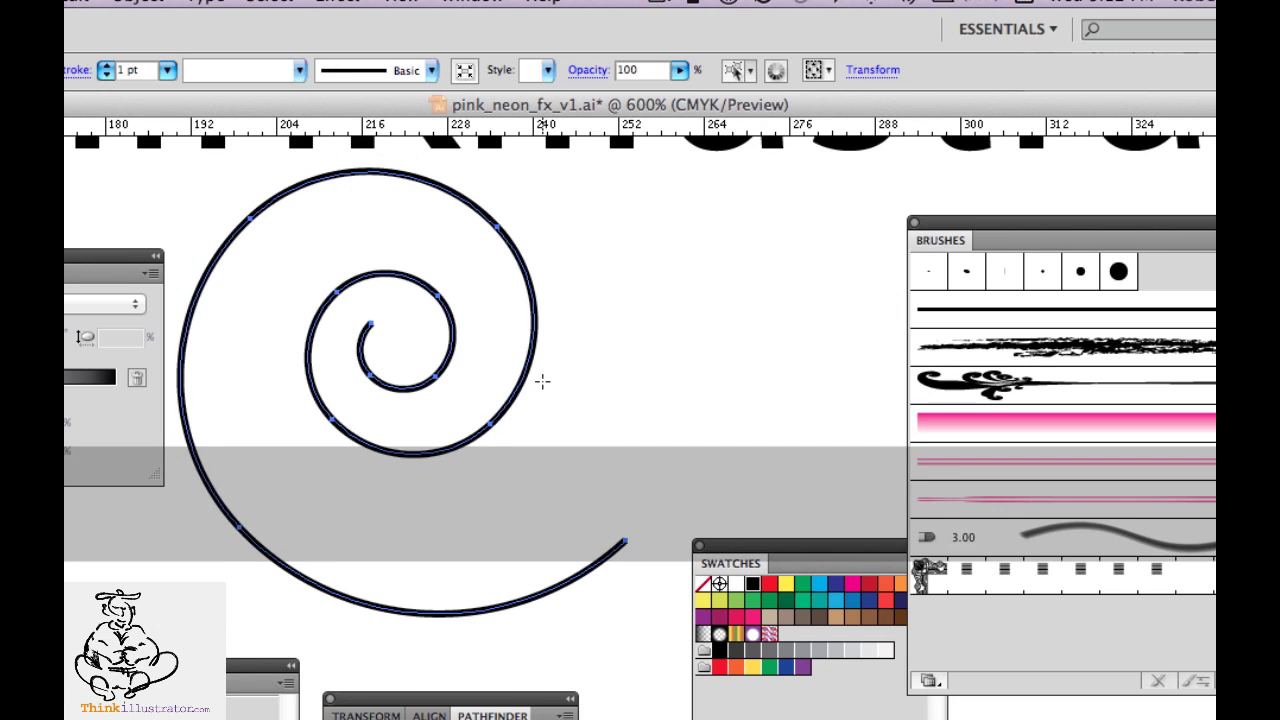
pyautogui.press('x')
pyautogui.press('/')
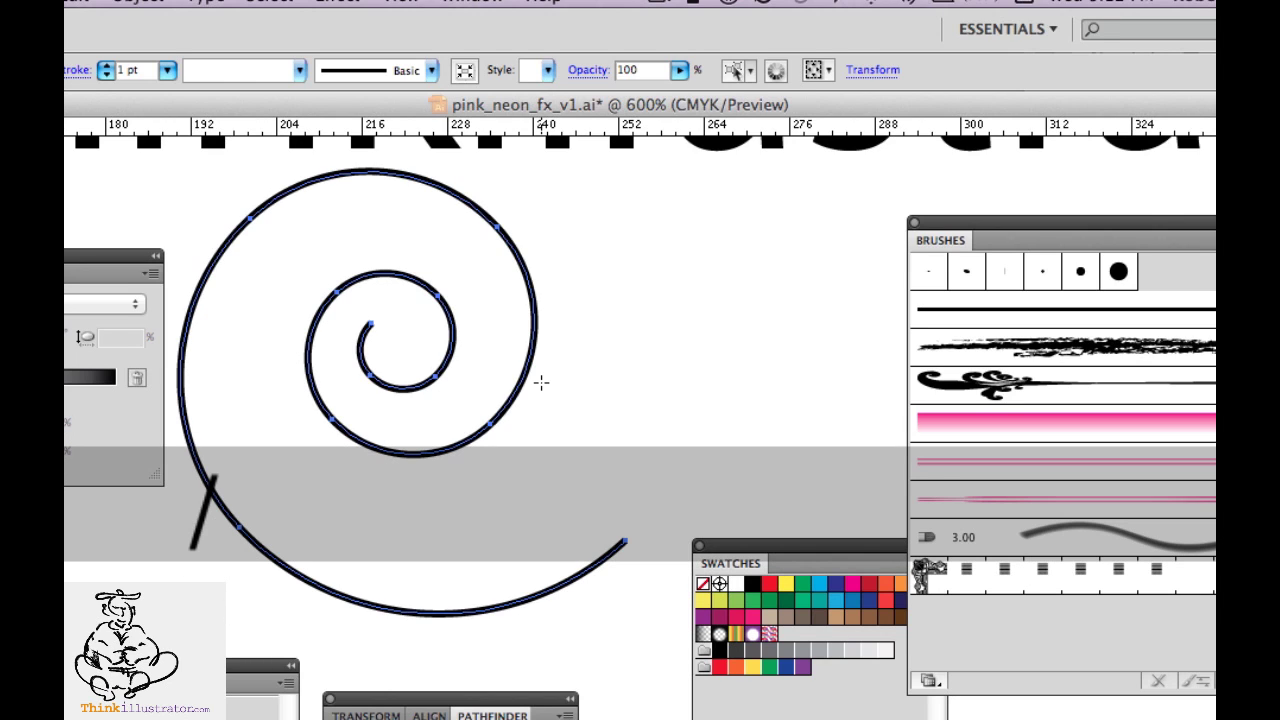
# Step: Set the spiral's stroke to the magenta pink swatch, reapply the tapered neon art brush to it, and deselect it
pyautogui.press('x')
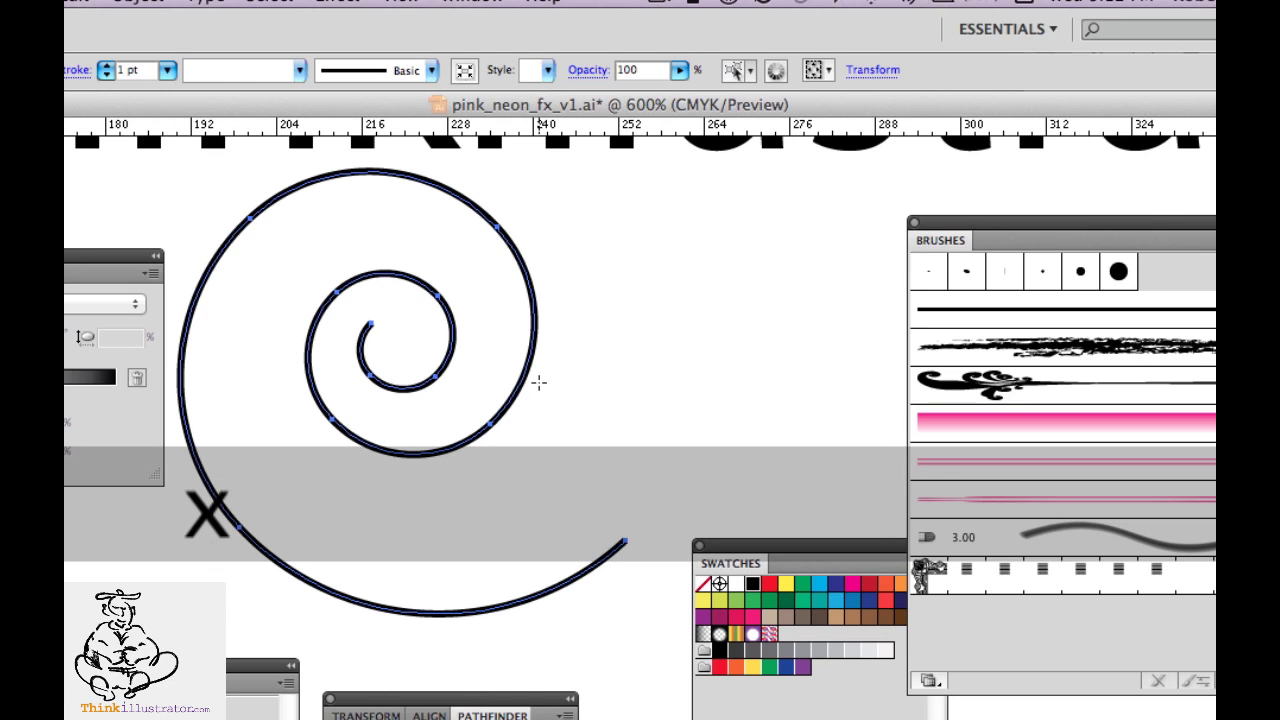
pyautogui.click(853, 586)
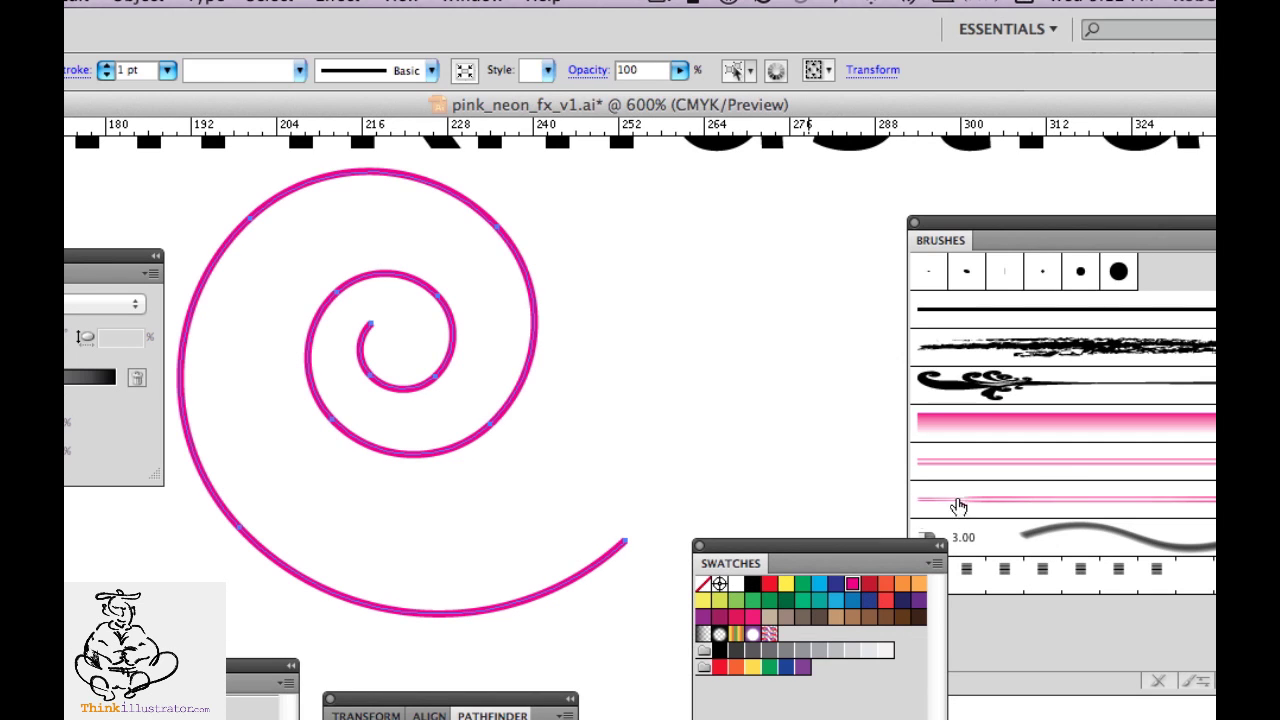
pyautogui.click(1068, 499)
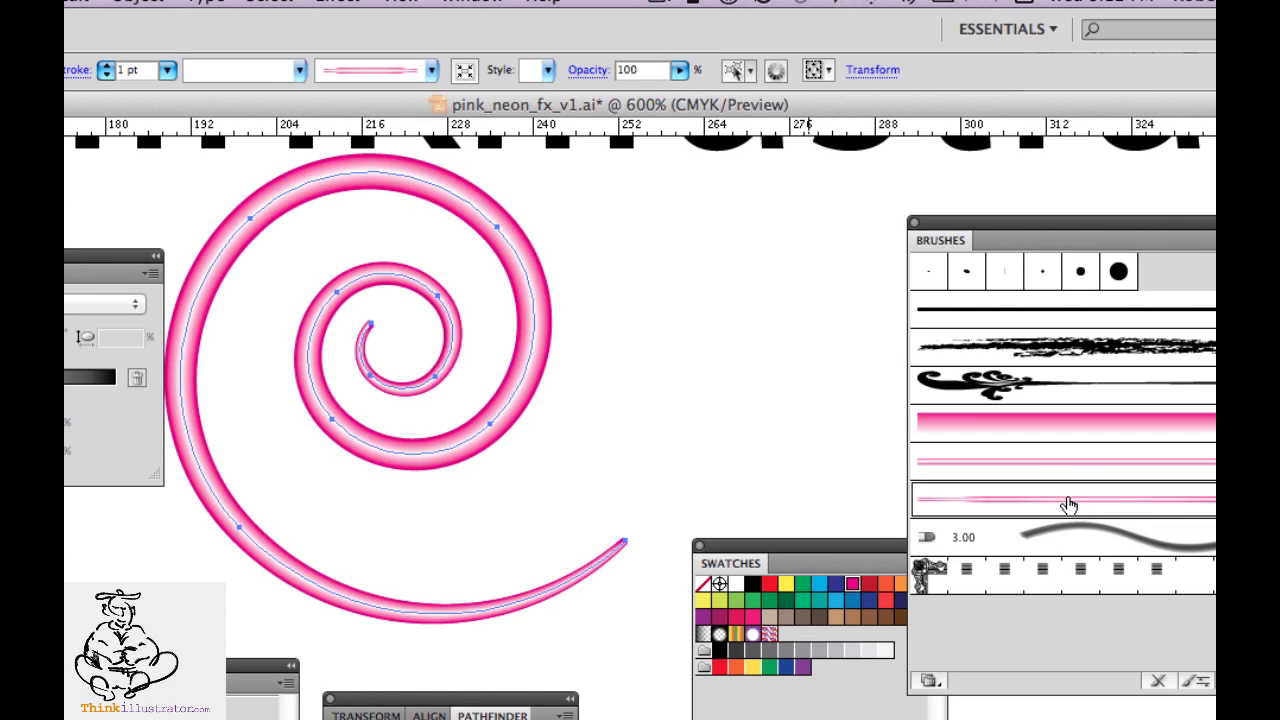
pyautogui.keyDown('super'); pyautogui.click(668, 342); pyautogui.keyUp('super')
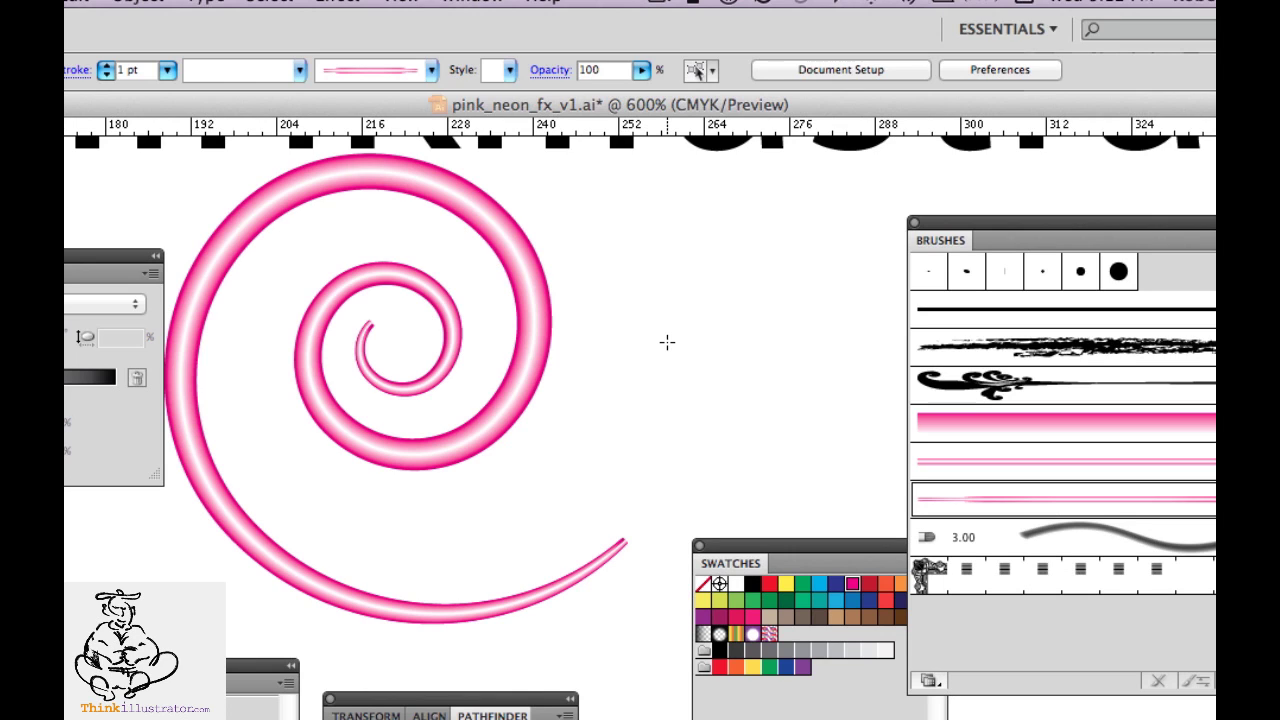
# Step: Unhide the neon artwork, move the long neon line up clear of the lens shape, and hide only that line
pyautogui.press('super+alt')
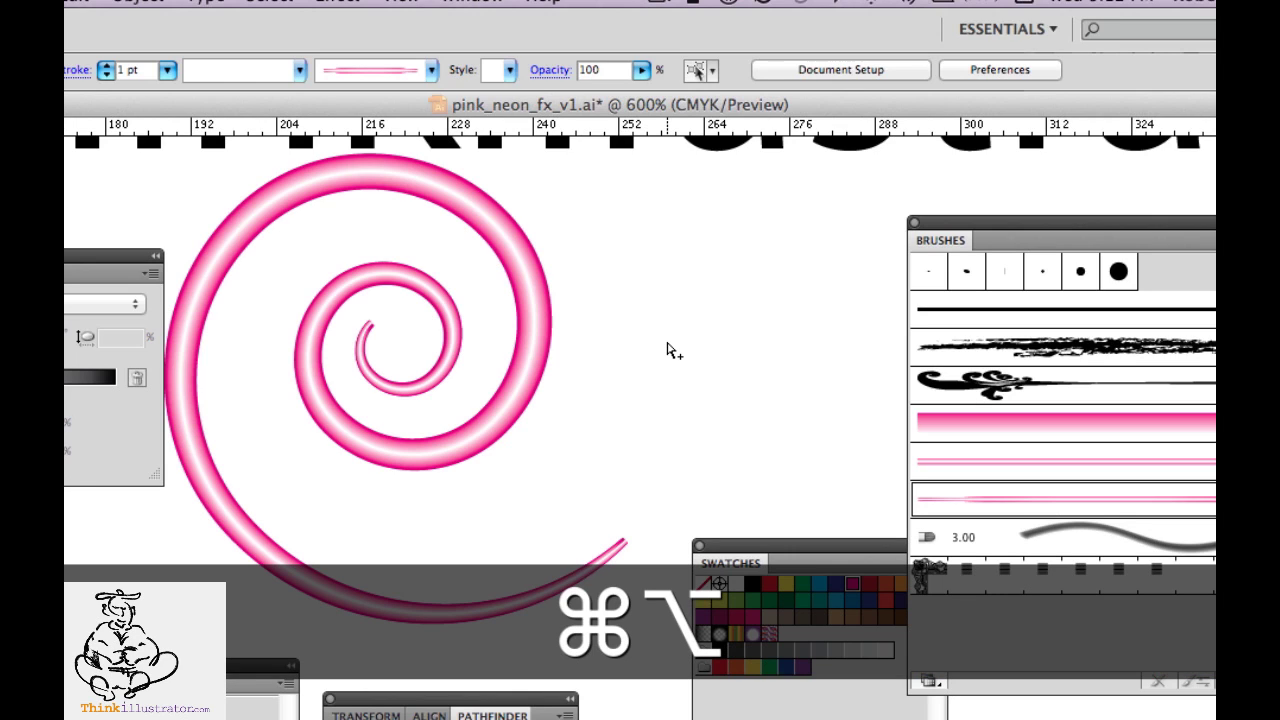
pyautogui.press('super+alt+3')
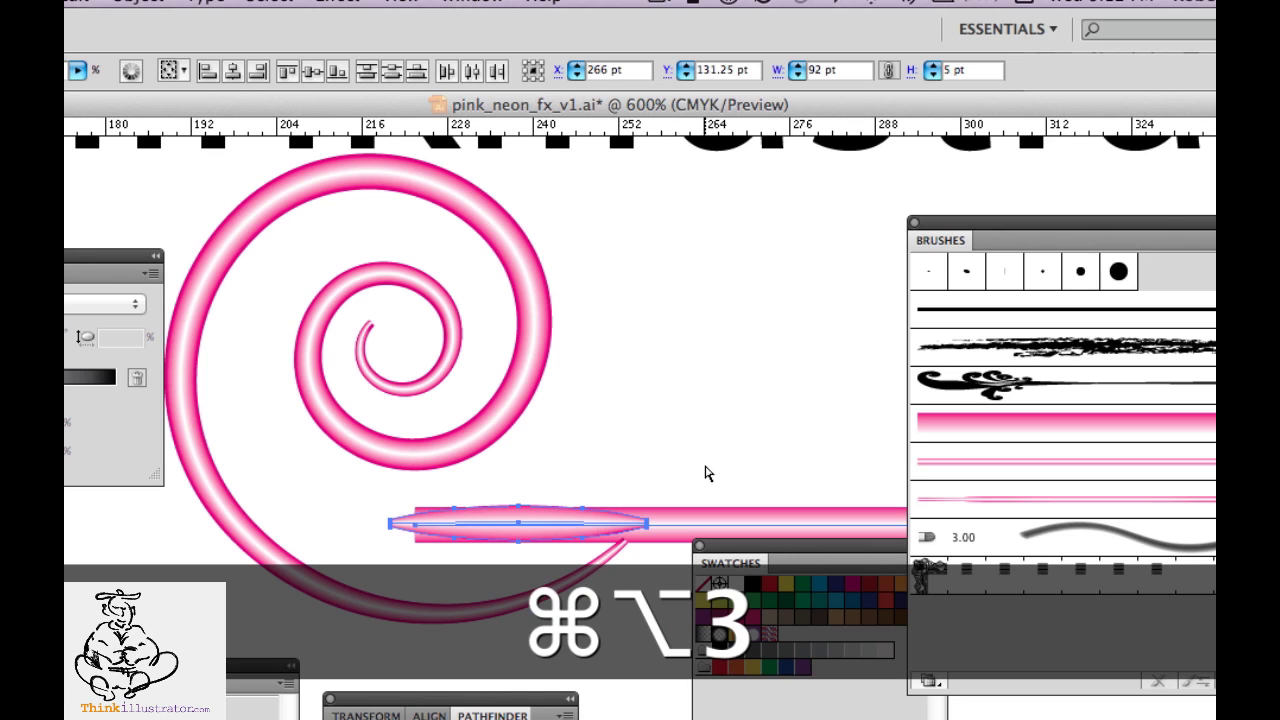
pyautogui.click(703, 472)
pyautogui.press('super+alt')
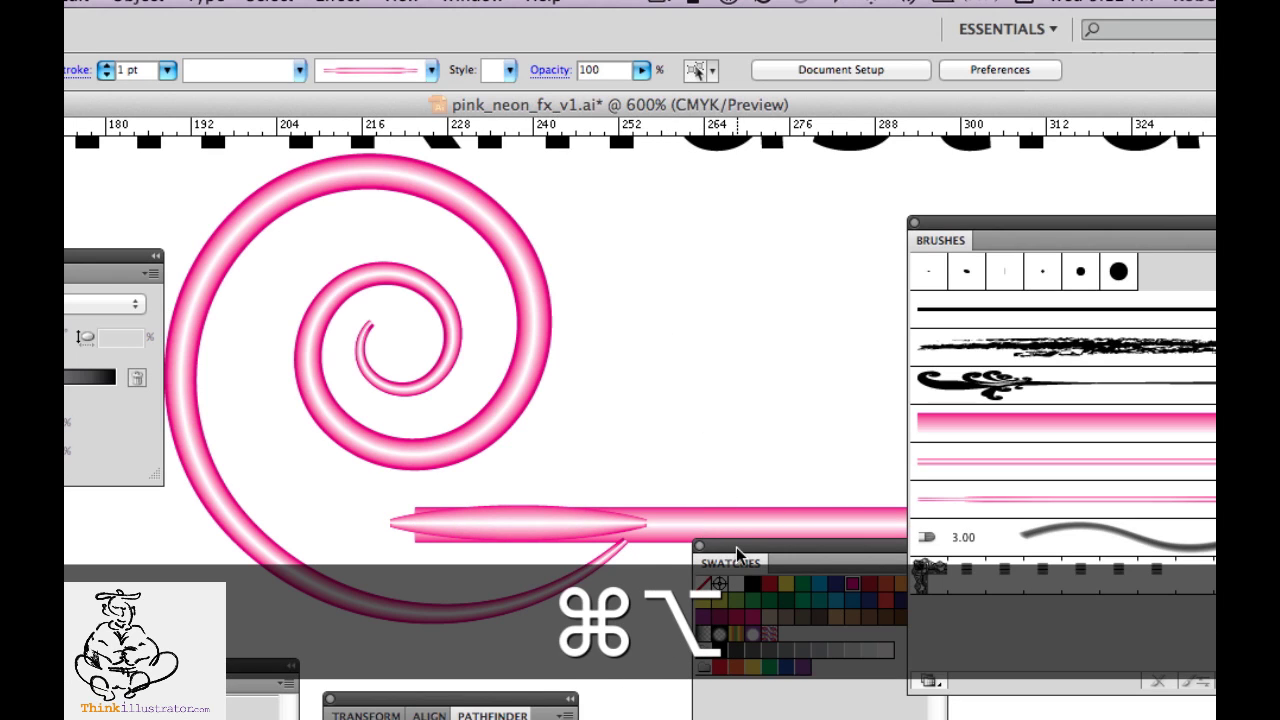
pyautogui.press('super+alt+2')
pyautogui.press('Up')
pyautogui.press('Up')
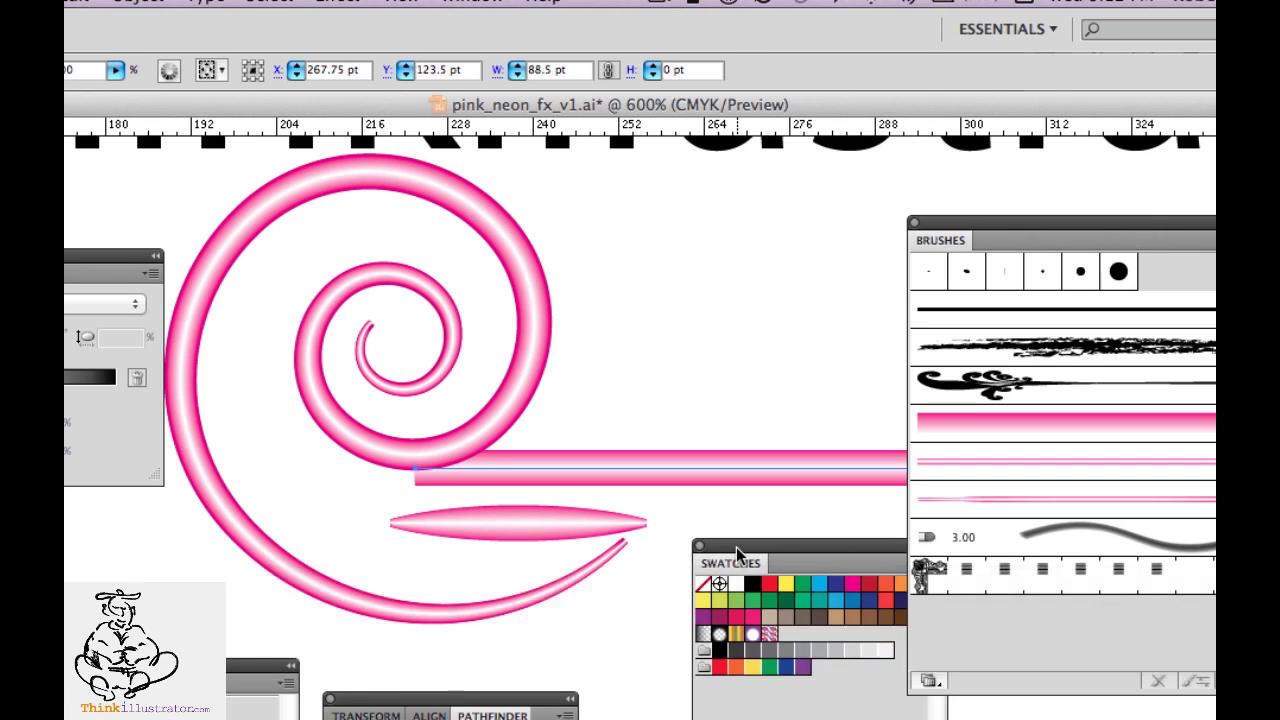
pyautogui.press('super+3')
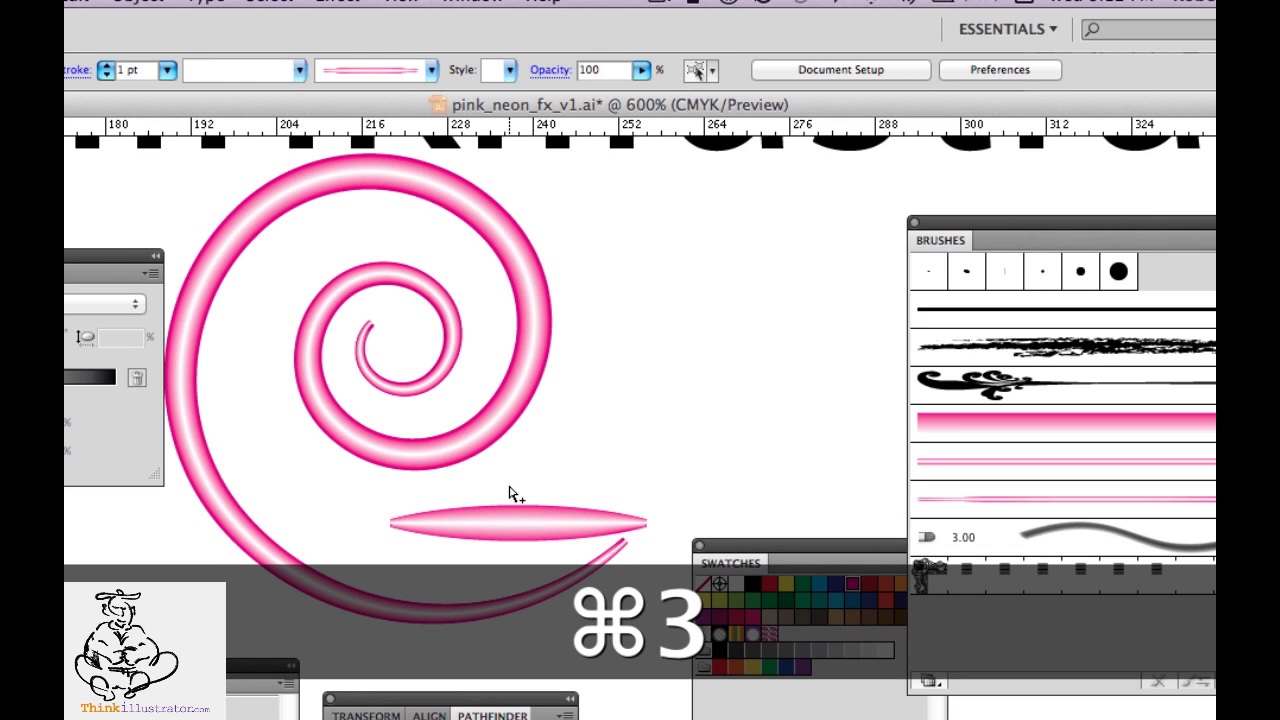
pyautogui.press('super+alt+3')
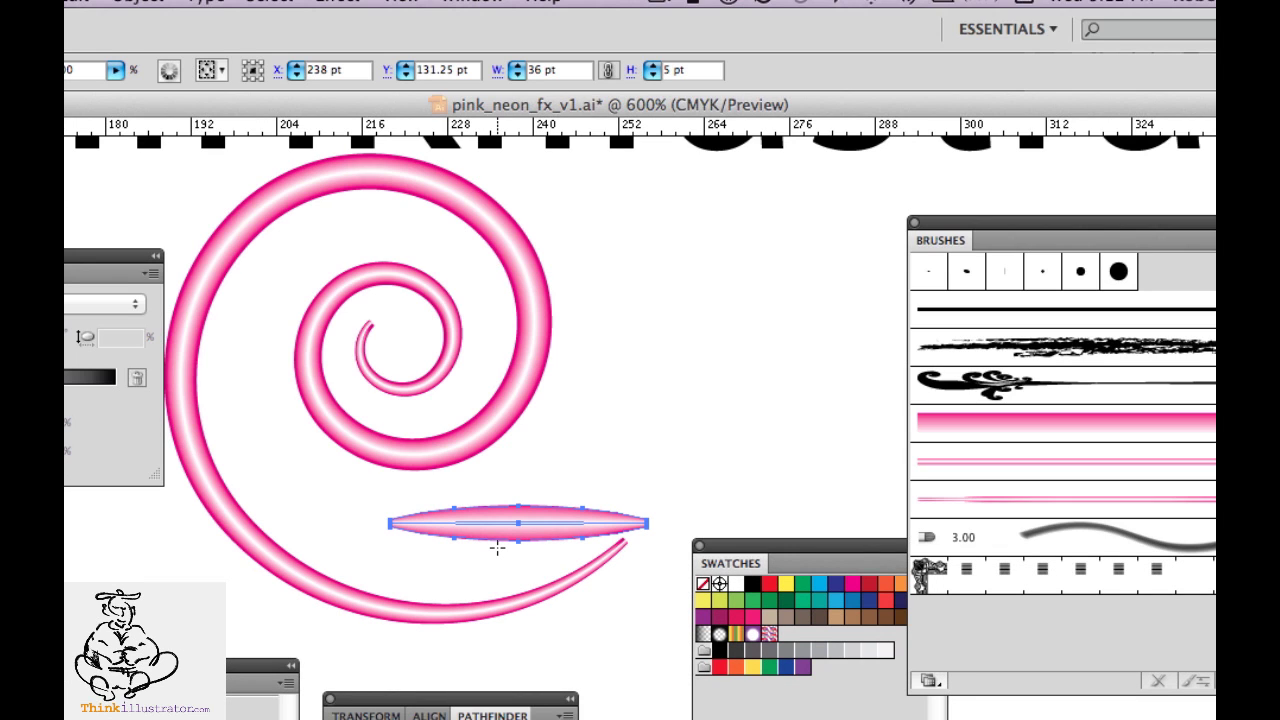
# Step: Cut the spiral from the artboard and place a copy of the neon lens shape end to end on the original's left side
pyautogui.moveTo(555, 408); pyautogui.dragTo(488, 381)
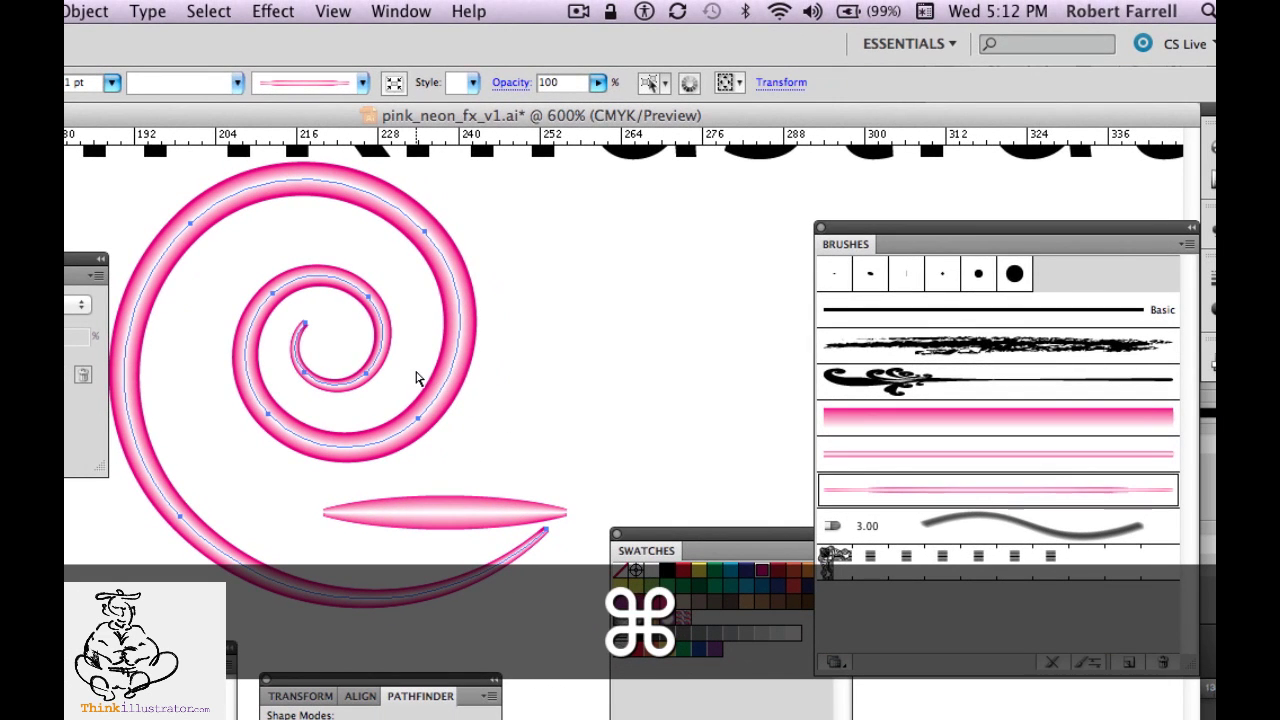
pyautogui.press('super+x')
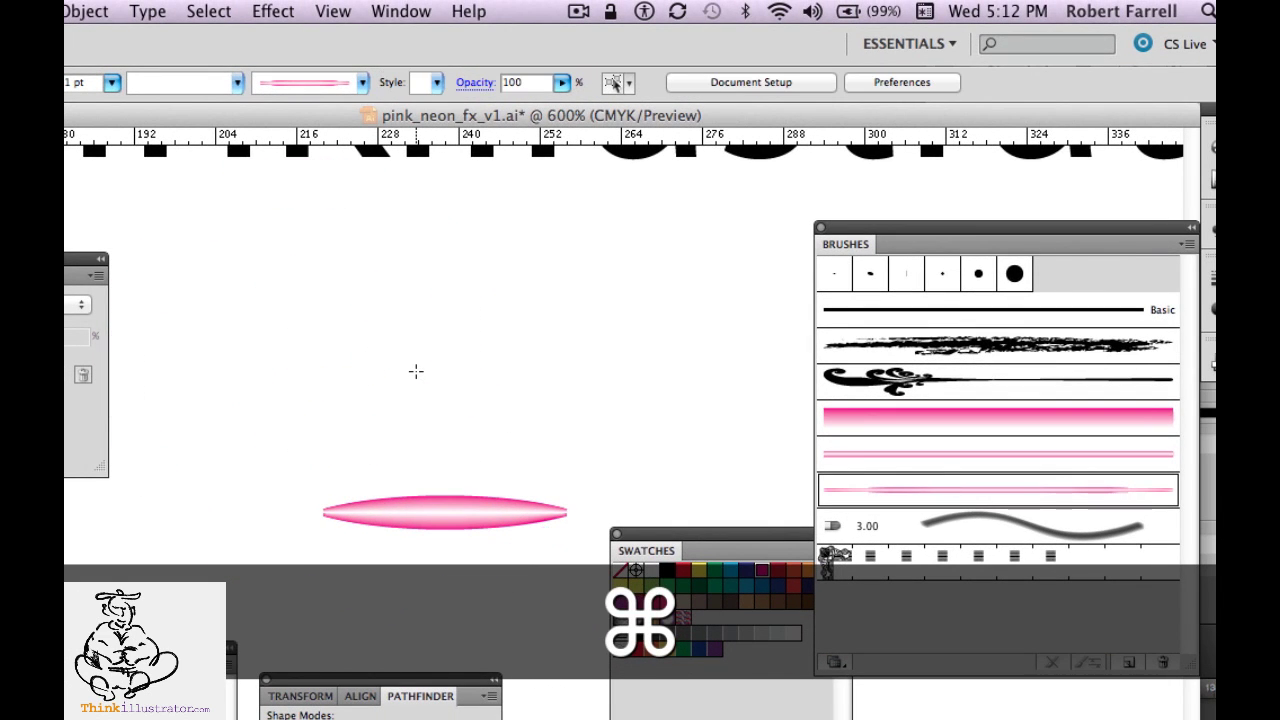
pyautogui.moveTo(296, 455)
pyautogui.mouseDown()
pyautogui.moveTo(545, 547)
pyautogui.moveTo(578, 543)
pyautogui.mouseUp()
pyautogui.moveTo(494, 522); pyautogui.dragTo(251, 518)
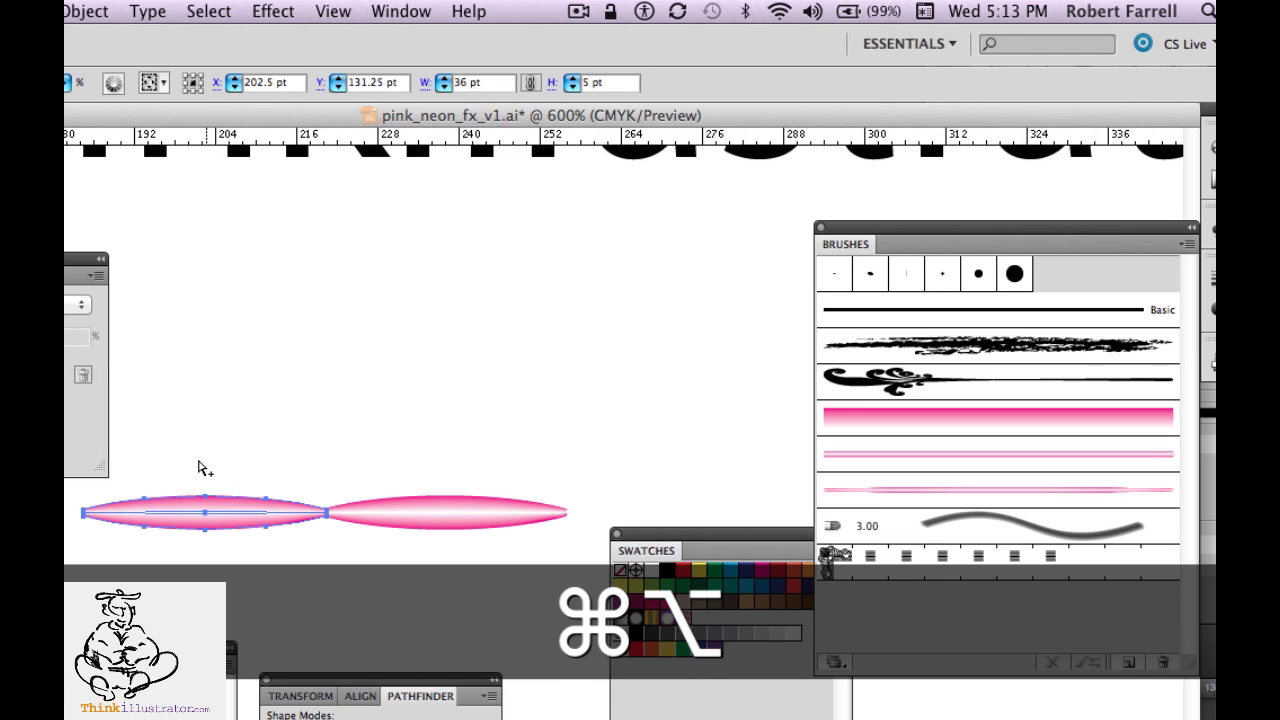
# Step: Create an art brush from the two joined lens shapes with Tints and Shades colorization, and hide the source shapes
pyautogui.moveTo(198, 468); pyautogui.dragTo(443, 563)
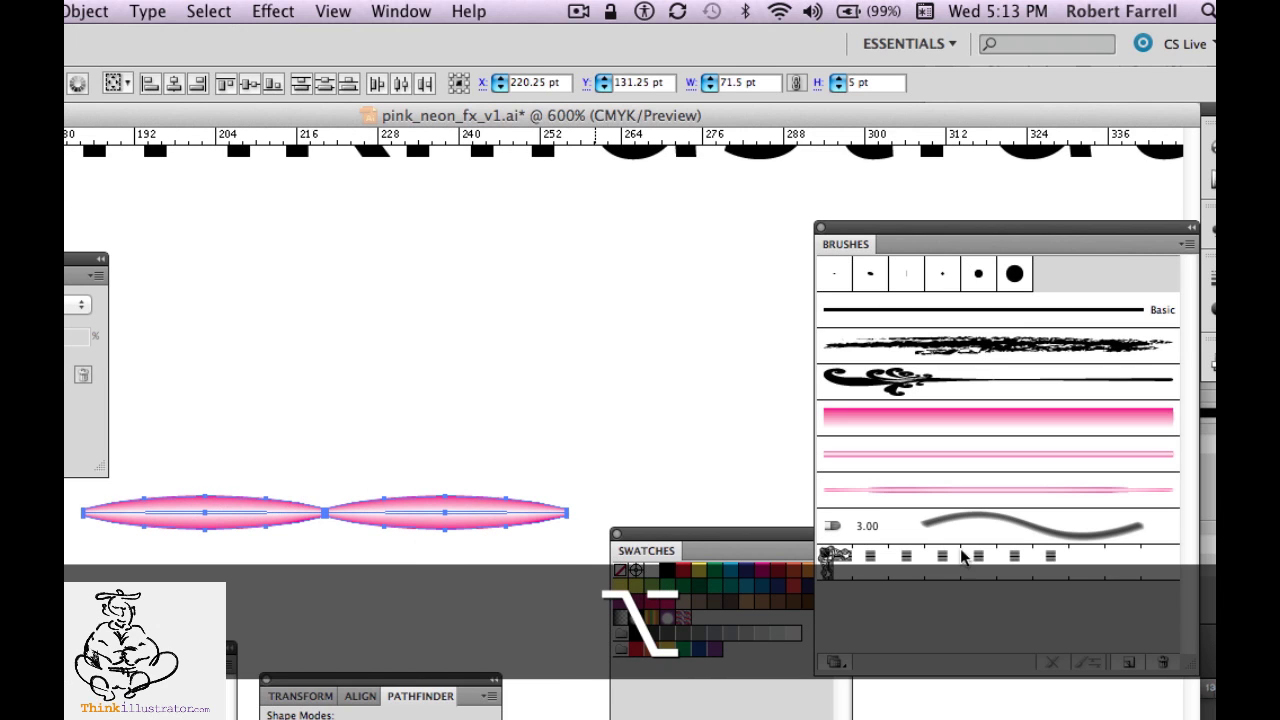
pyautogui.click(1128, 662)
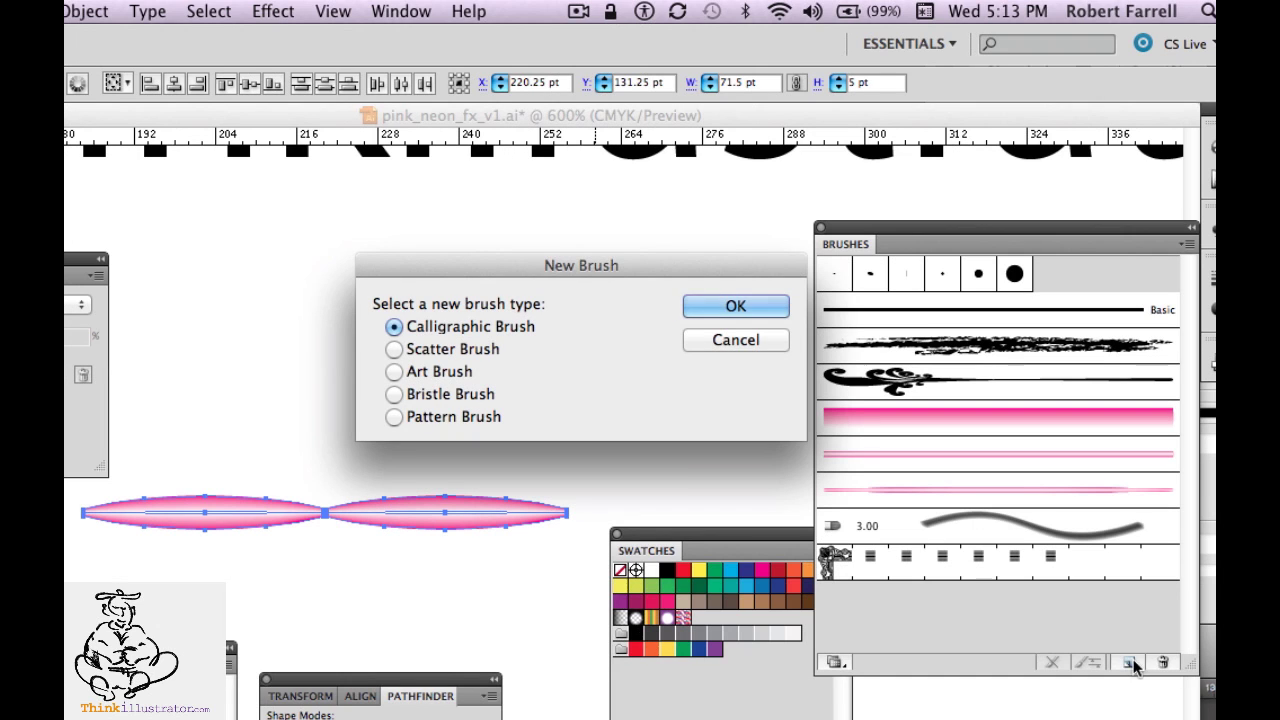
pyautogui.click(462, 371)
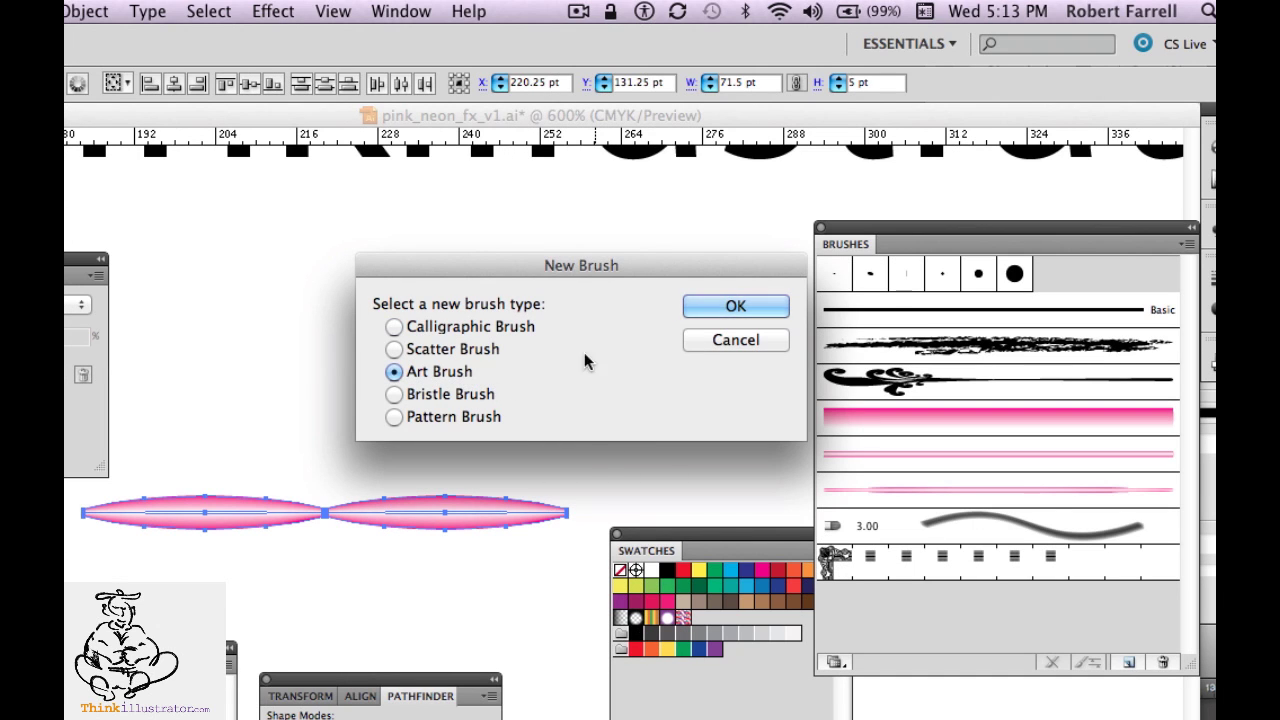
pyautogui.click(726, 310)
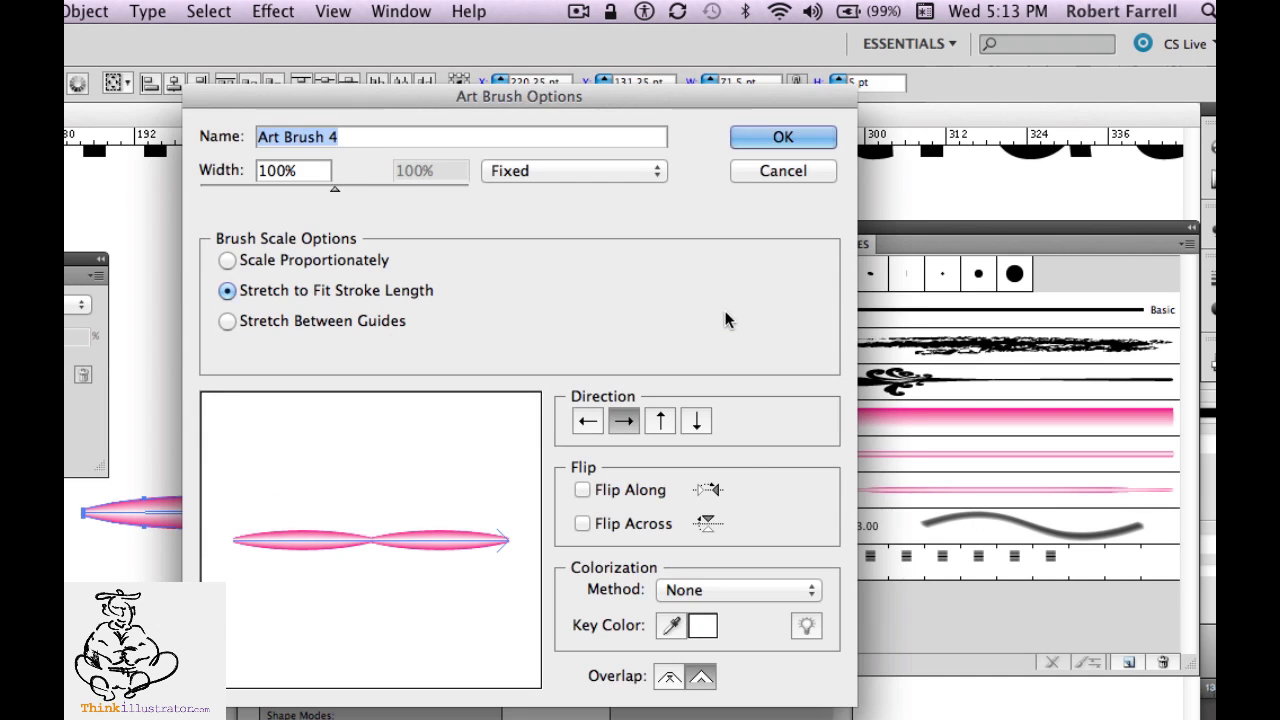
pyautogui.click(748, 591)
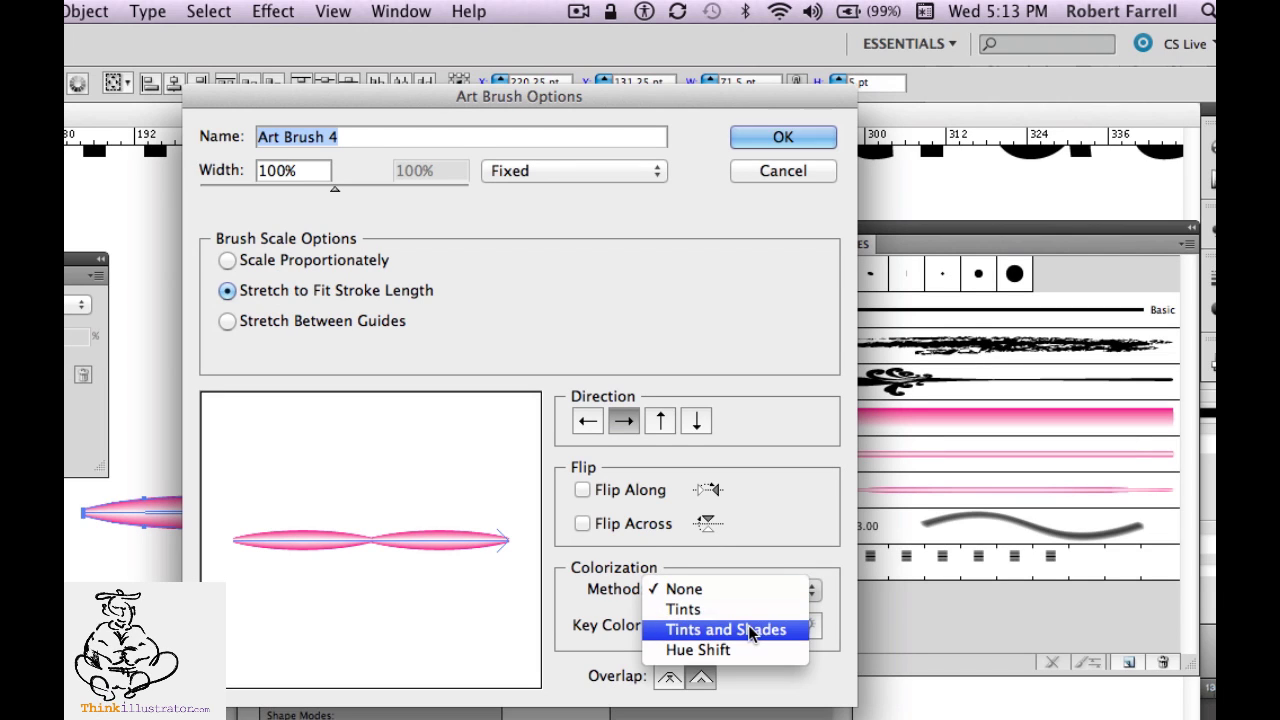
pyautogui.click(750, 630)
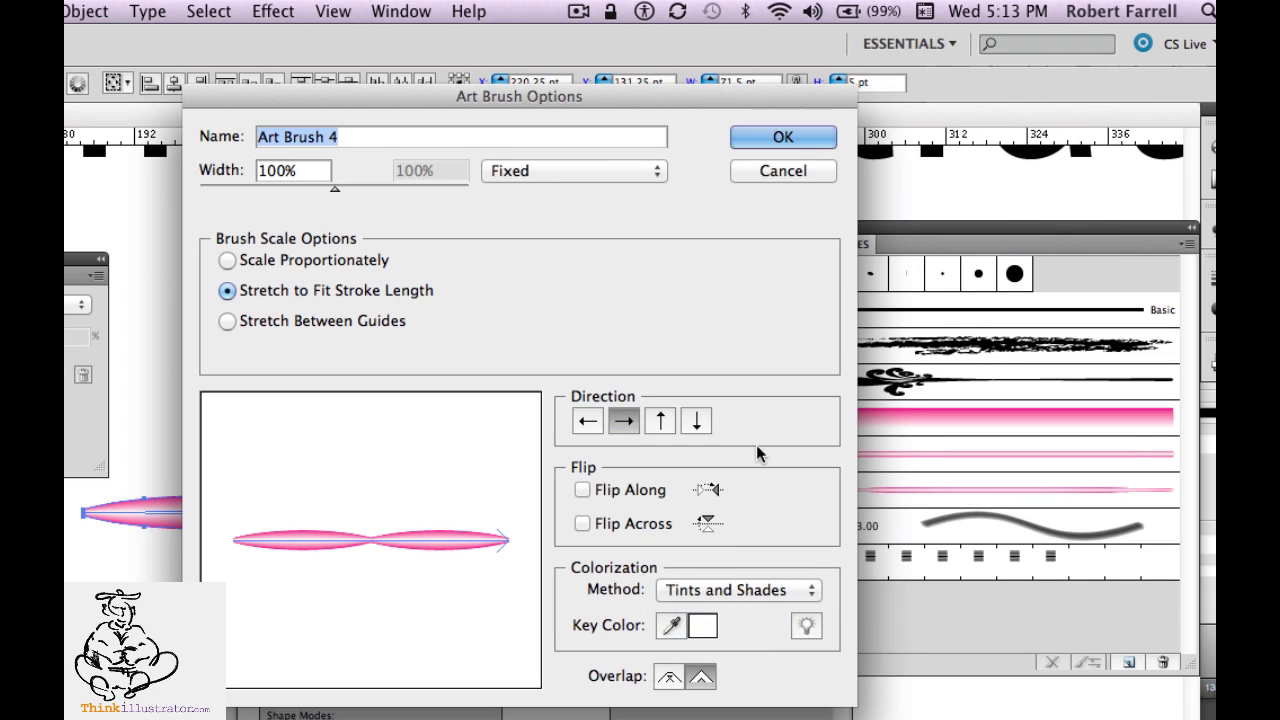
pyautogui.click(778, 138)
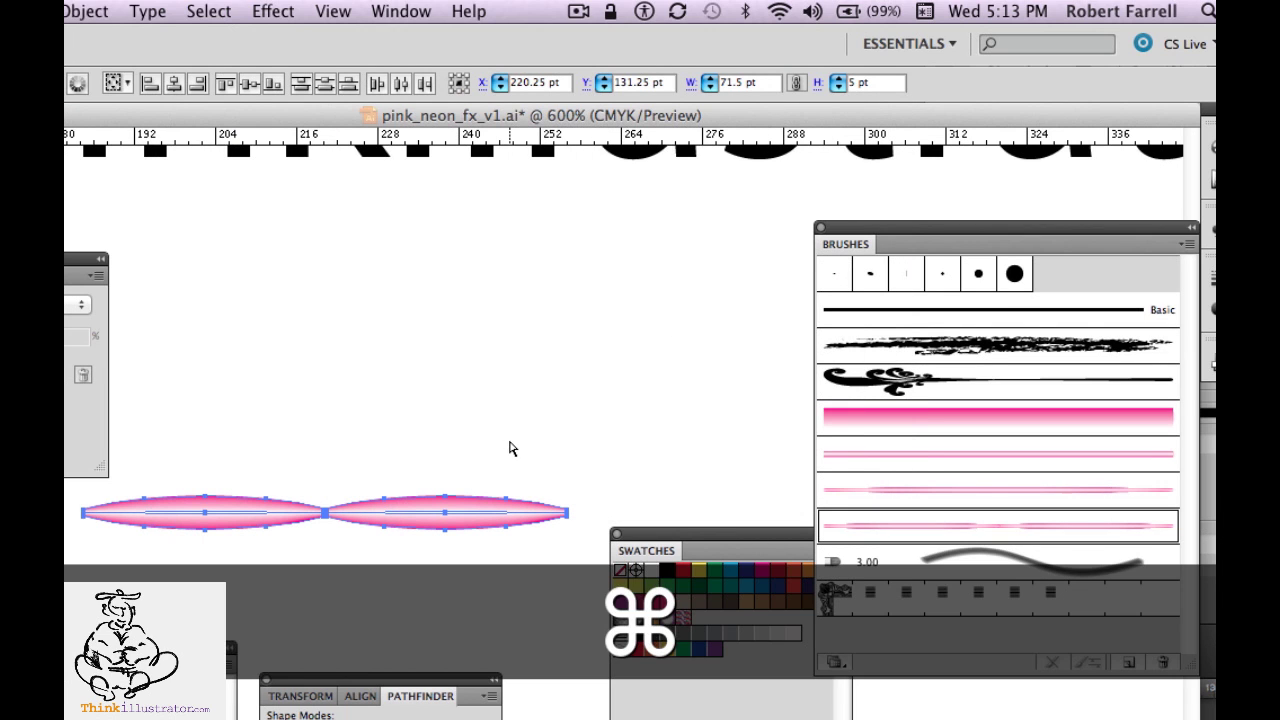
pyautogui.moveTo(490, 512); pyautogui.dragTo(548, 238)
pyautogui.press('super+3')
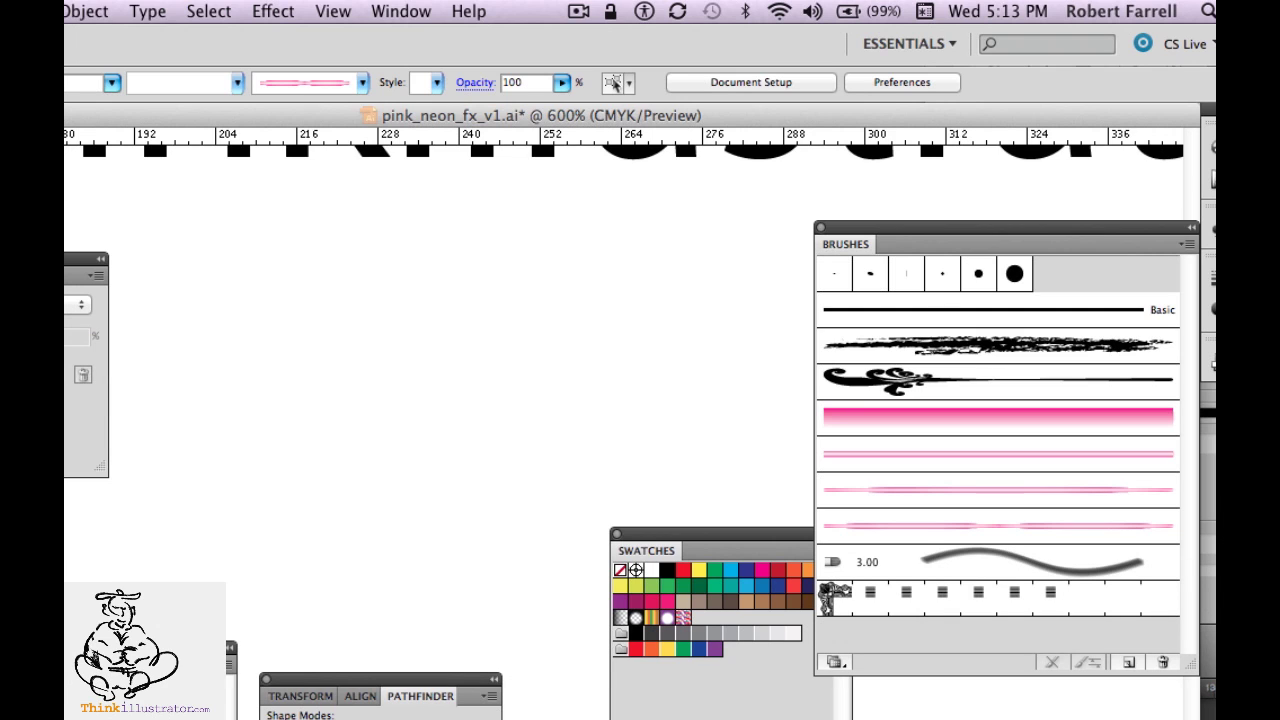
# Step: Draw a rectangle about 31 by 38 pt below the heading and apply the double-lens neon art brush with a pink stroke
pyautogui.press('m')
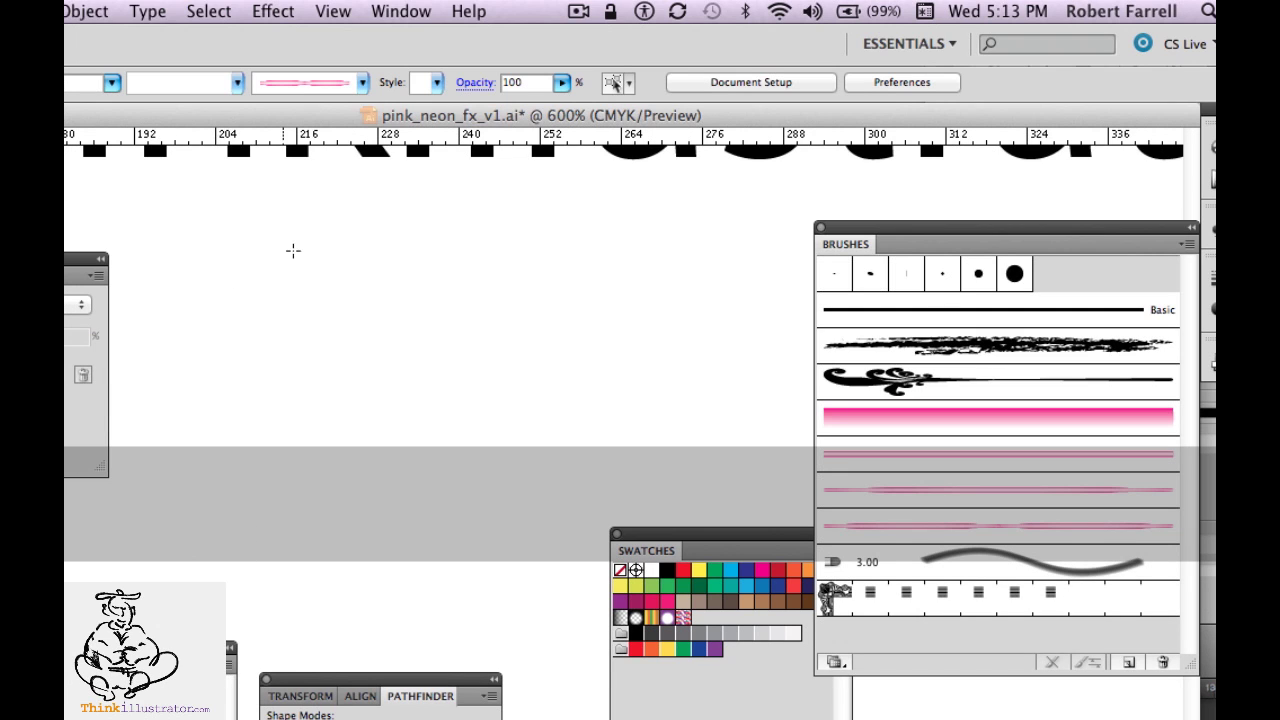
pyautogui.moveTo(305, 268); pyautogui.dragTo(503, 506)
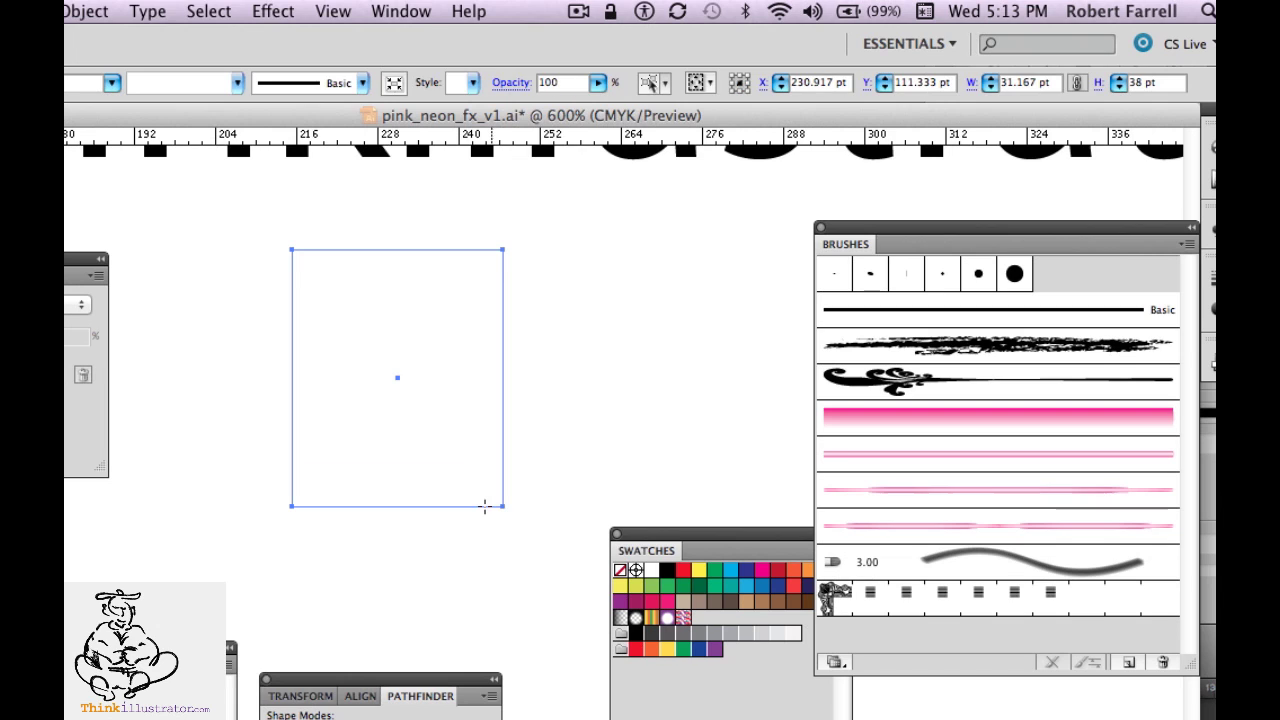
pyautogui.press('x')
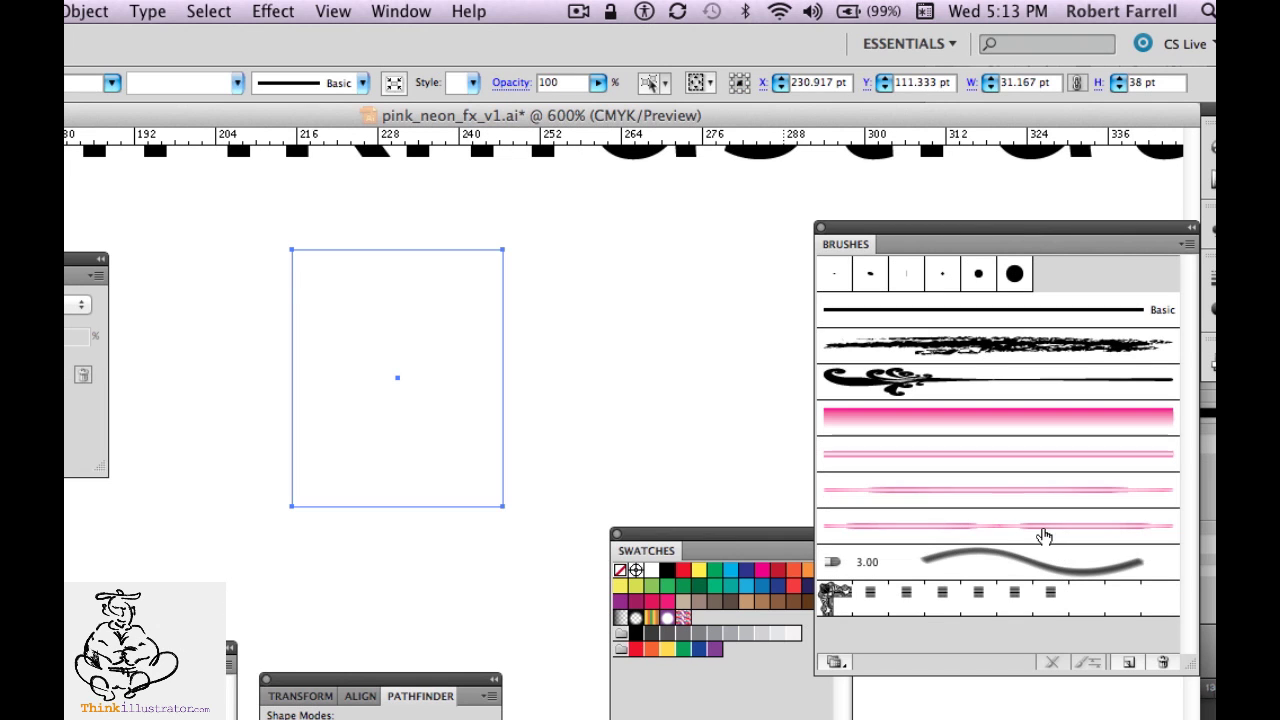
pyautogui.click(1043, 530)
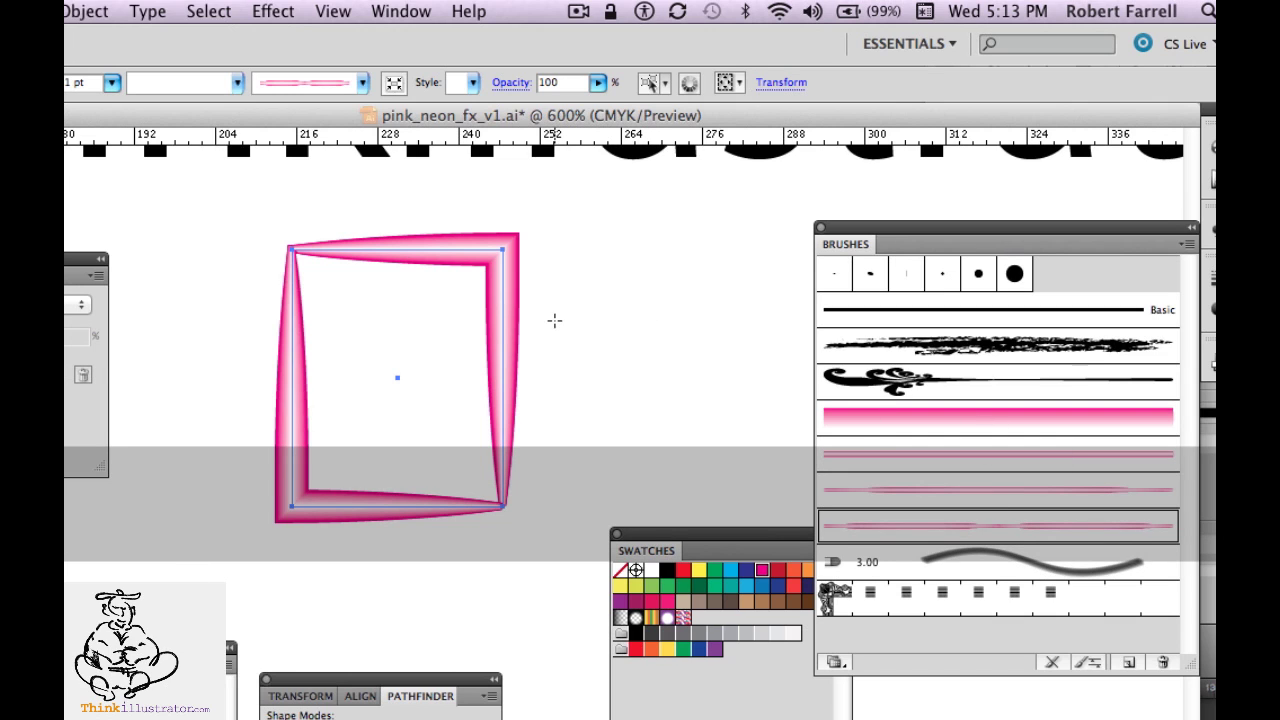
# Step: Draw an ellipse about 30 by 12 pt beside the rectangle and convert its left and right anchor points to corners
pyautogui.moveTo(554, 320); pyautogui.dragTo(755, 403)
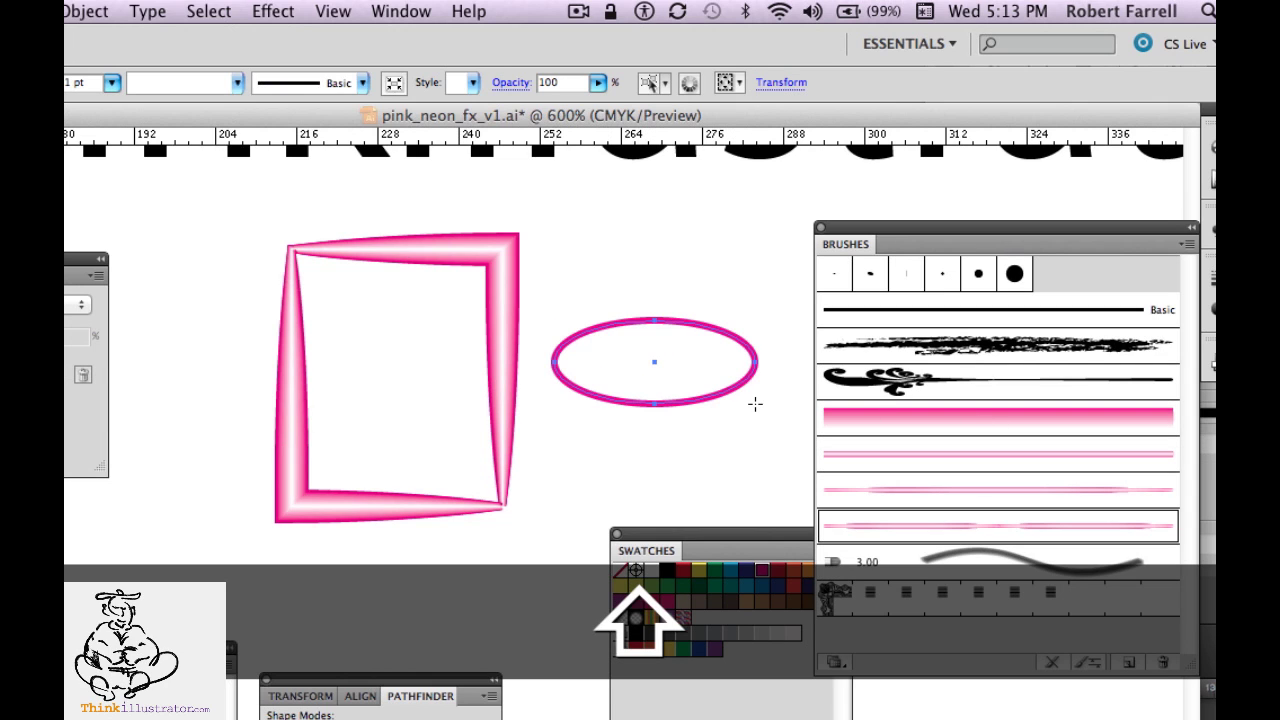
pyautogui.hotkey('shift', 'c')
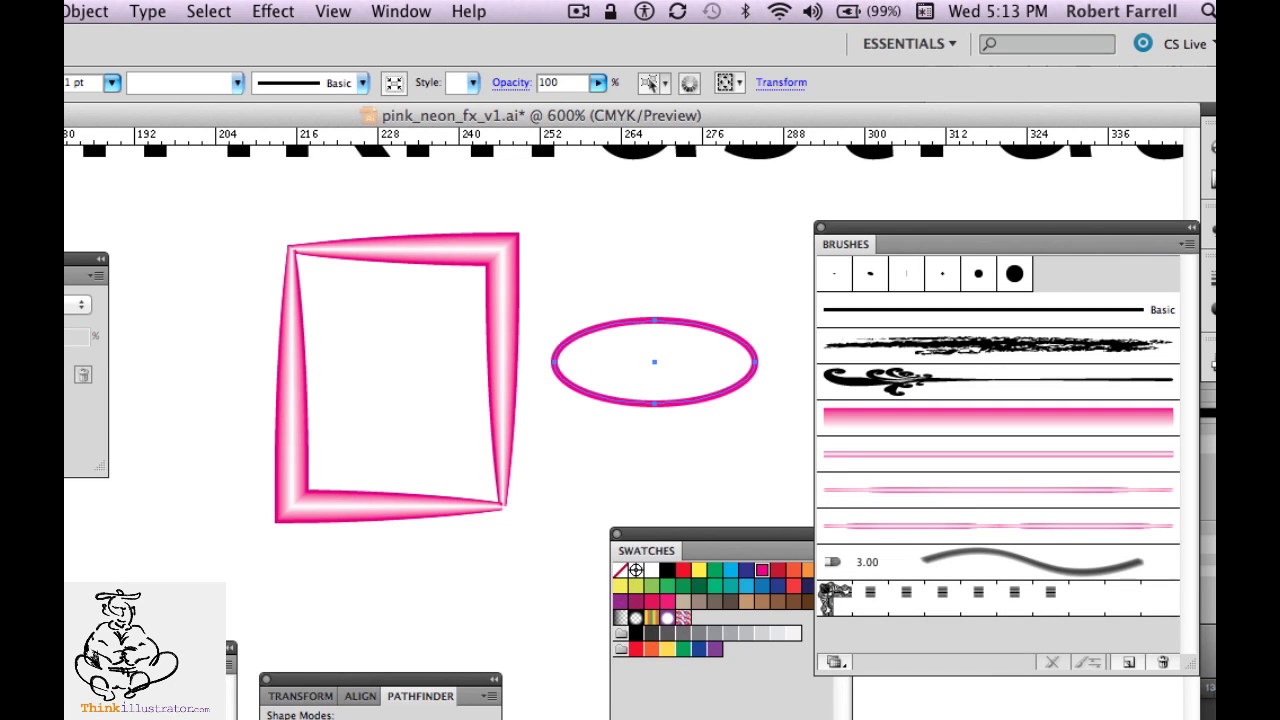
pyautogui.click(554, 363)
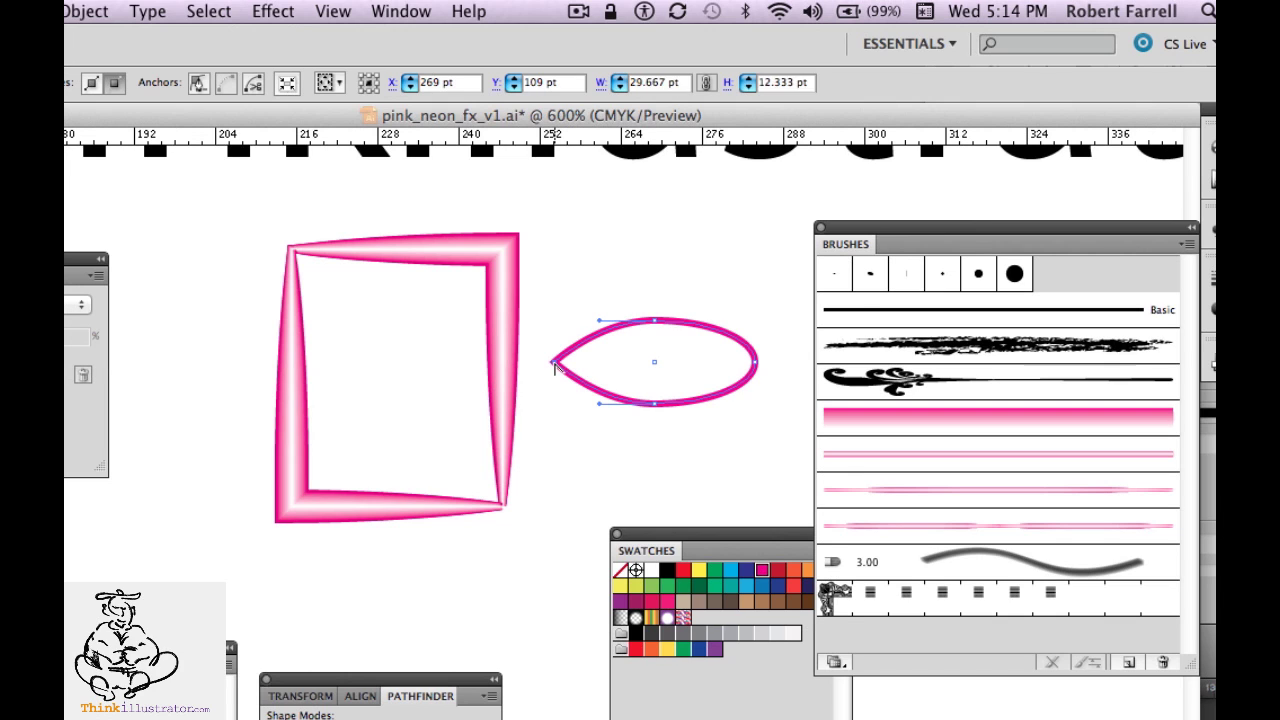
pyautogui.click(754, 367)
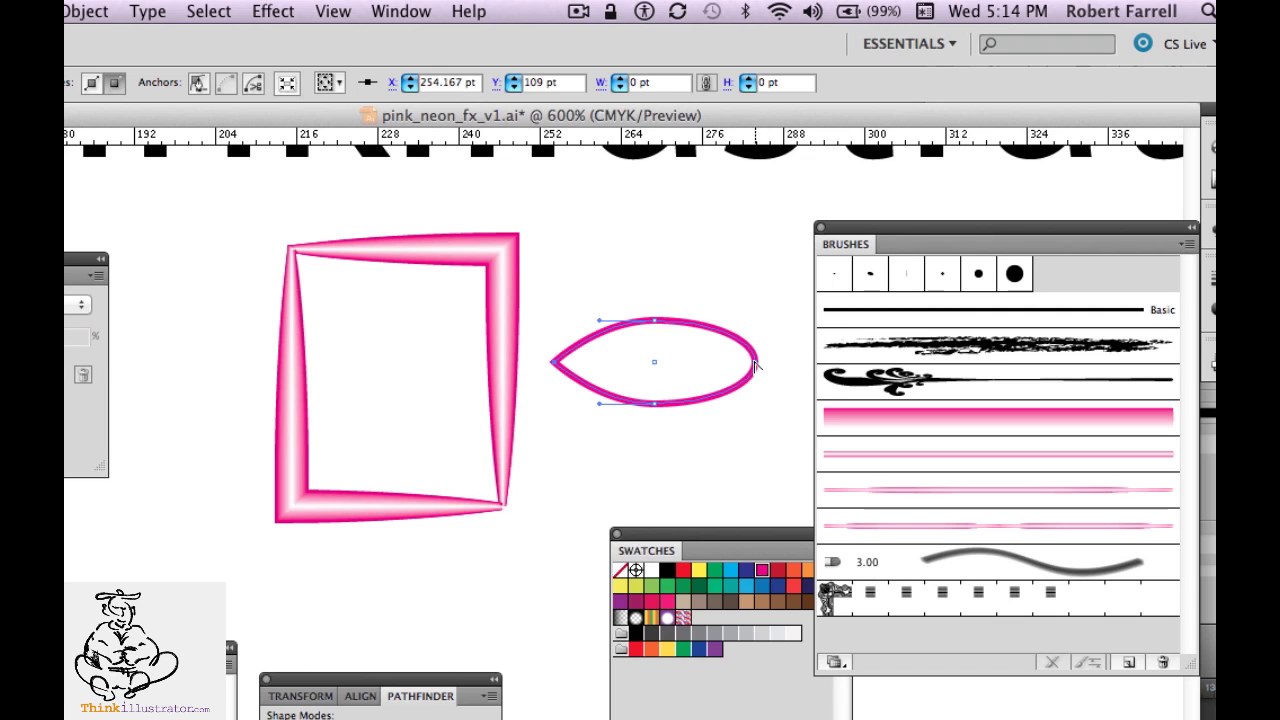
pyautogui.click(757, 362)
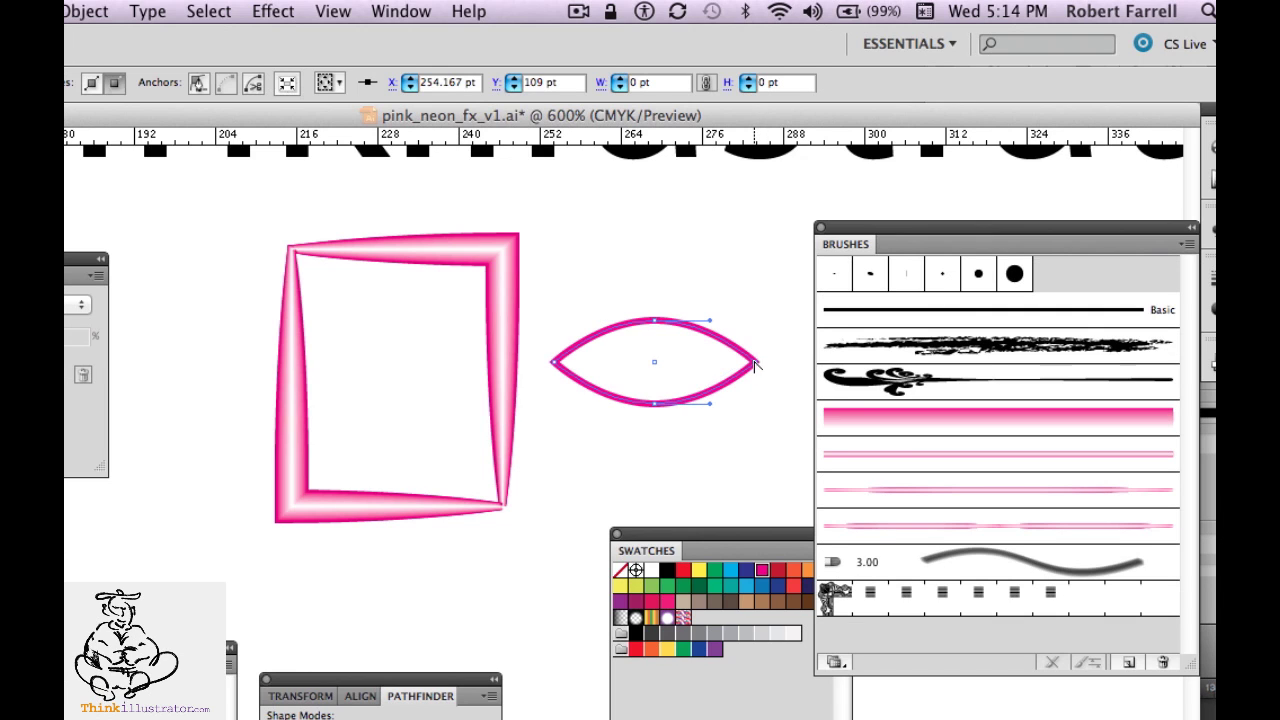
# Step: Apply the double-lens neon art brush to the pointed ellipse and deselect it
pyautogui.click(906, 528)
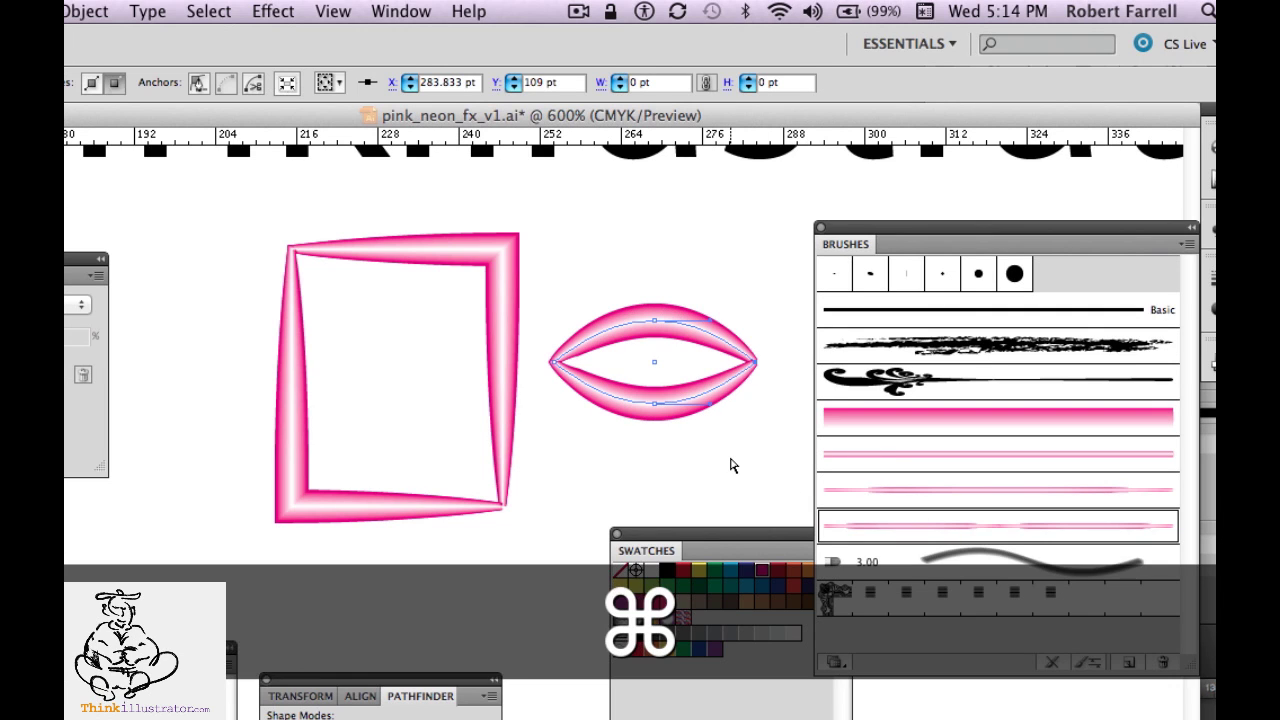
pyautogui.press('super+shift+a')
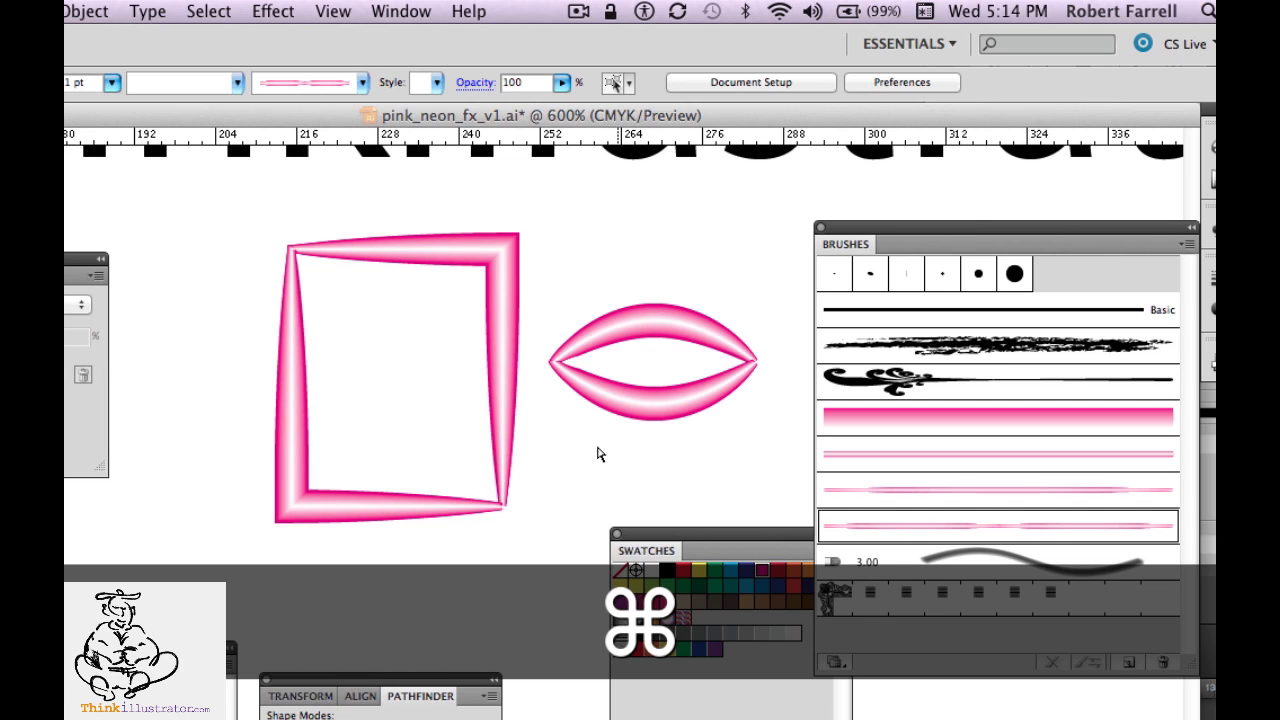
# Step: Cut the rectangle and pointed ellipse test shapes from the artboard, and enlarge the Brushes panel
pyautogui.moveTo(423, 359); pyautogui.dragTo(626, 463)
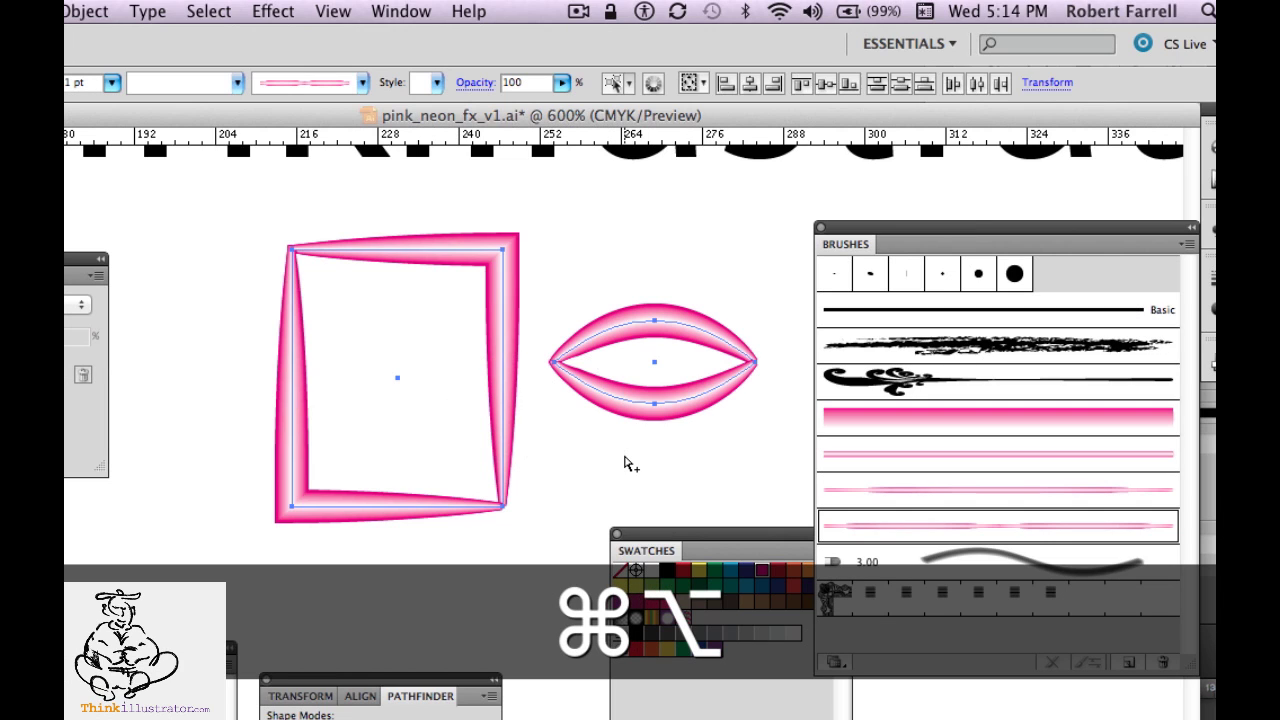
pyautogui.press('super+x')
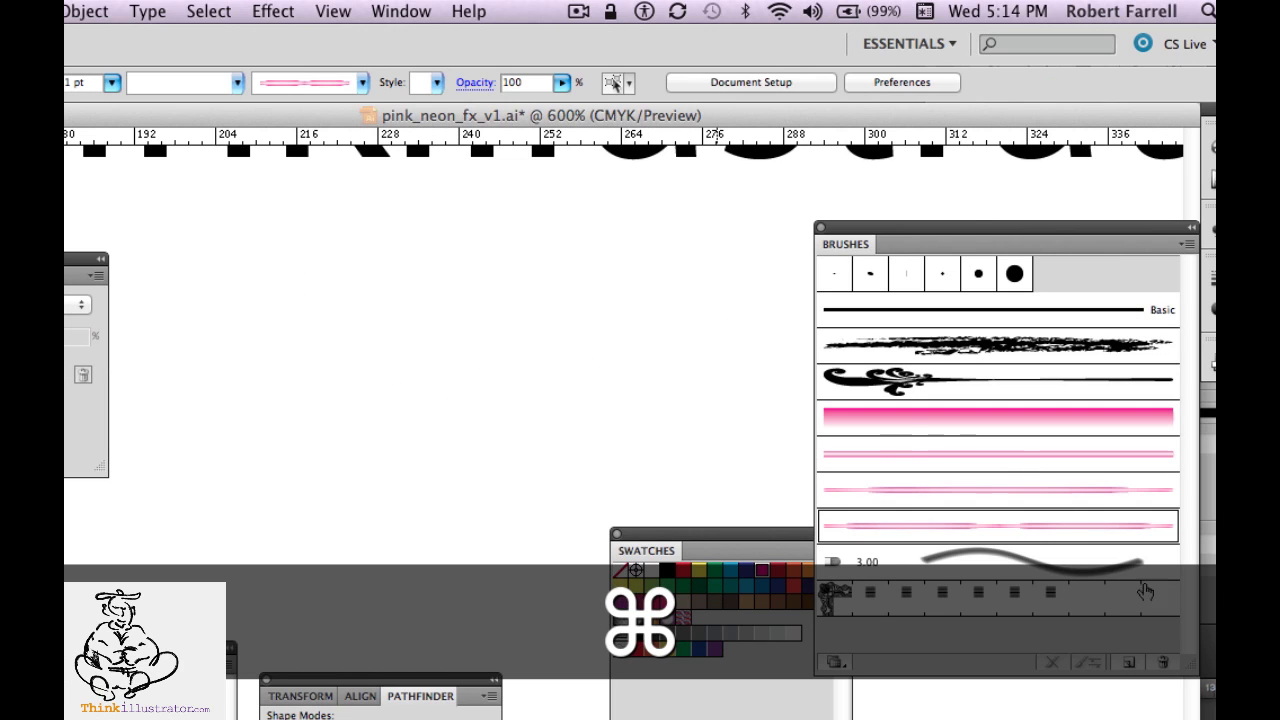
pyautogui.moveTo(1190, 668); pyautogui.dragTo(1198, 719)
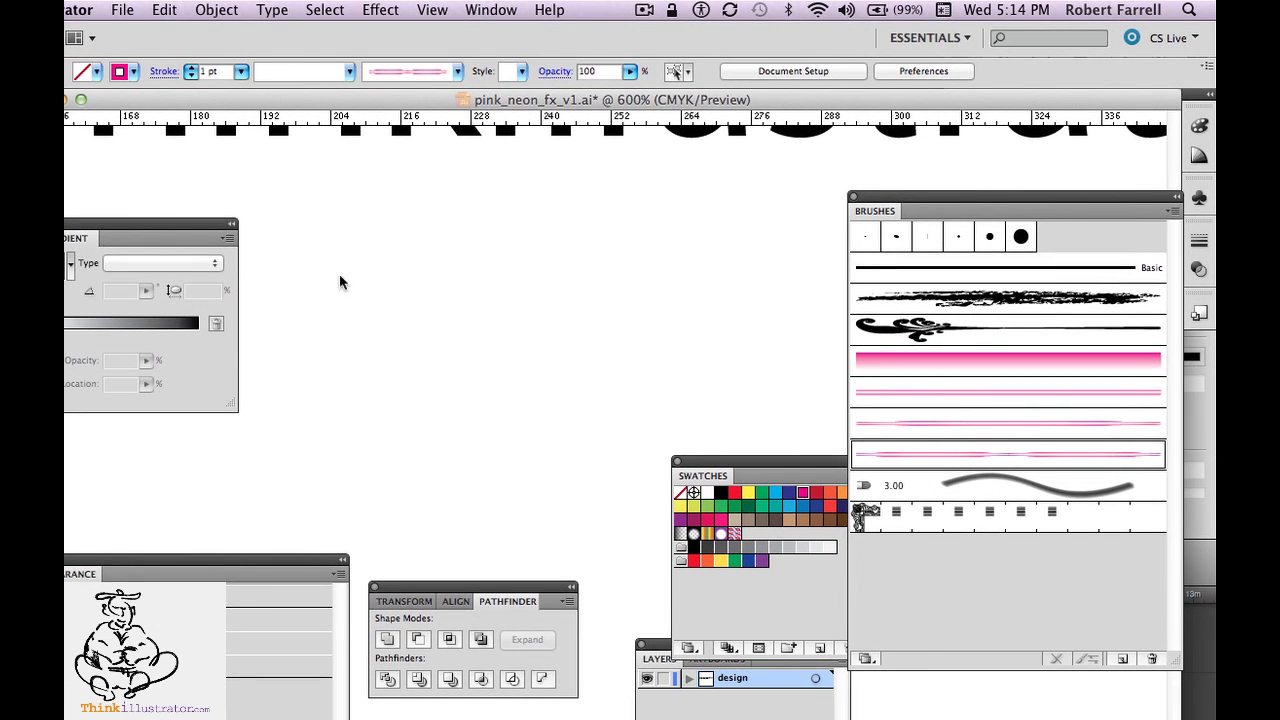
# Step: Draw a spiral about 36 pt wide below the heading, adding segments so it winds further toward its center
pyautogui.moveTo(410, 290); pyautogui.dragTo(505, 384)
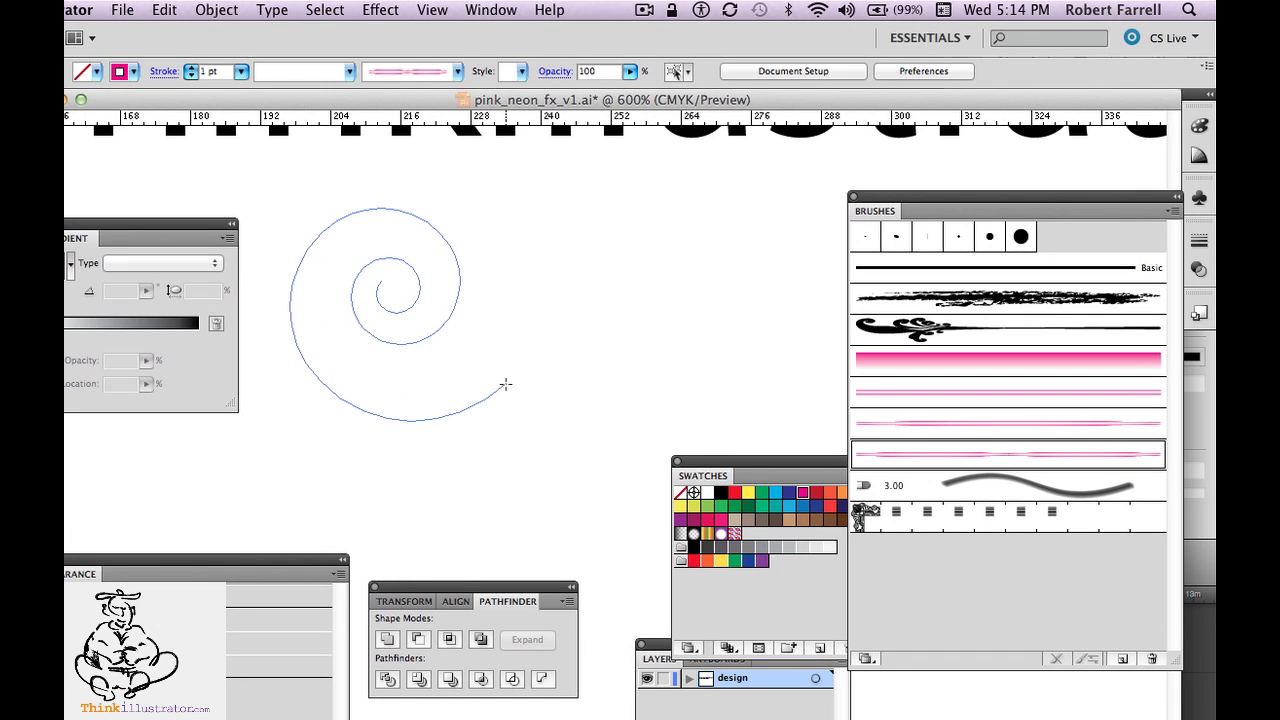
pyautogui.moveTo(505, 384); pyautogui.dragTo(507, 382)
pyautogui.press('Up')
pyautogui.press('Up')
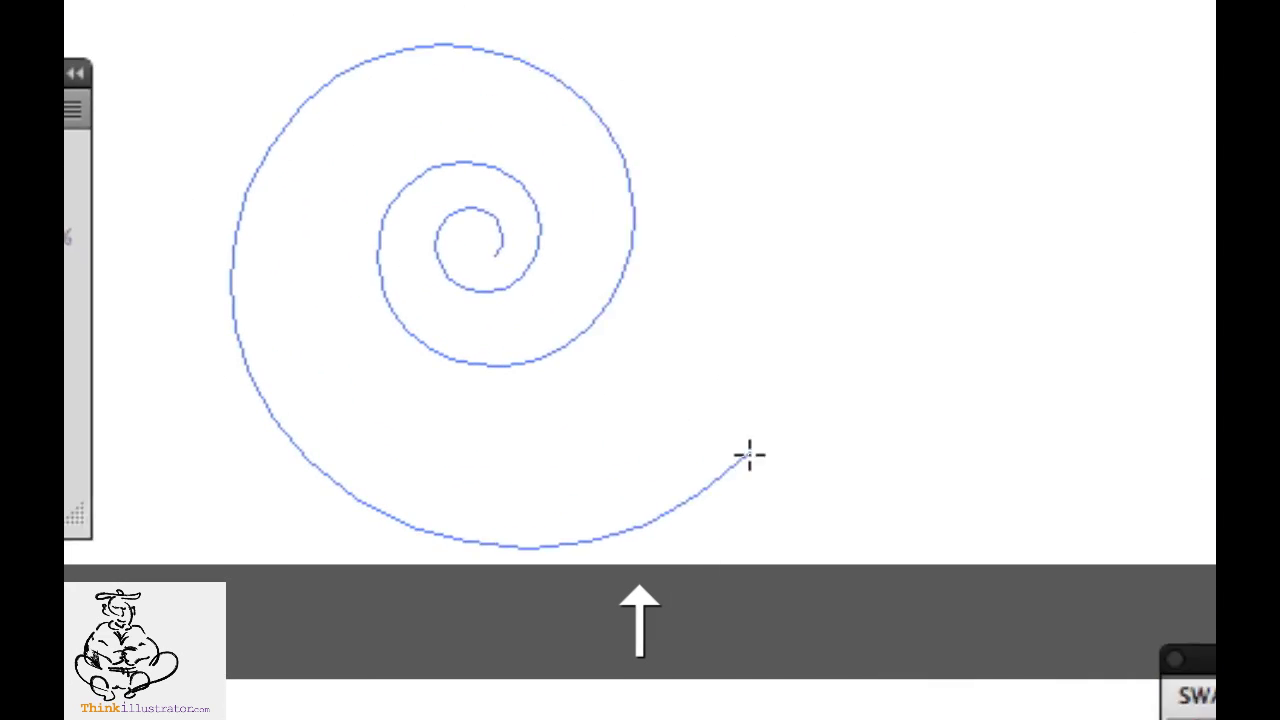
pyautogui.press('Down')
pyautogui.moveTo(750, 456); pyautogui.dragTo(791, 460)
pyautogui.press('Up')
pyautogui.press('Up')
pyautogui.press('Up')
pyautogui.press('Down')
pyautogui.press('Down')
pyautogui.press('Up')
pyautogui.press('Down')
pyautogui.press('Up')
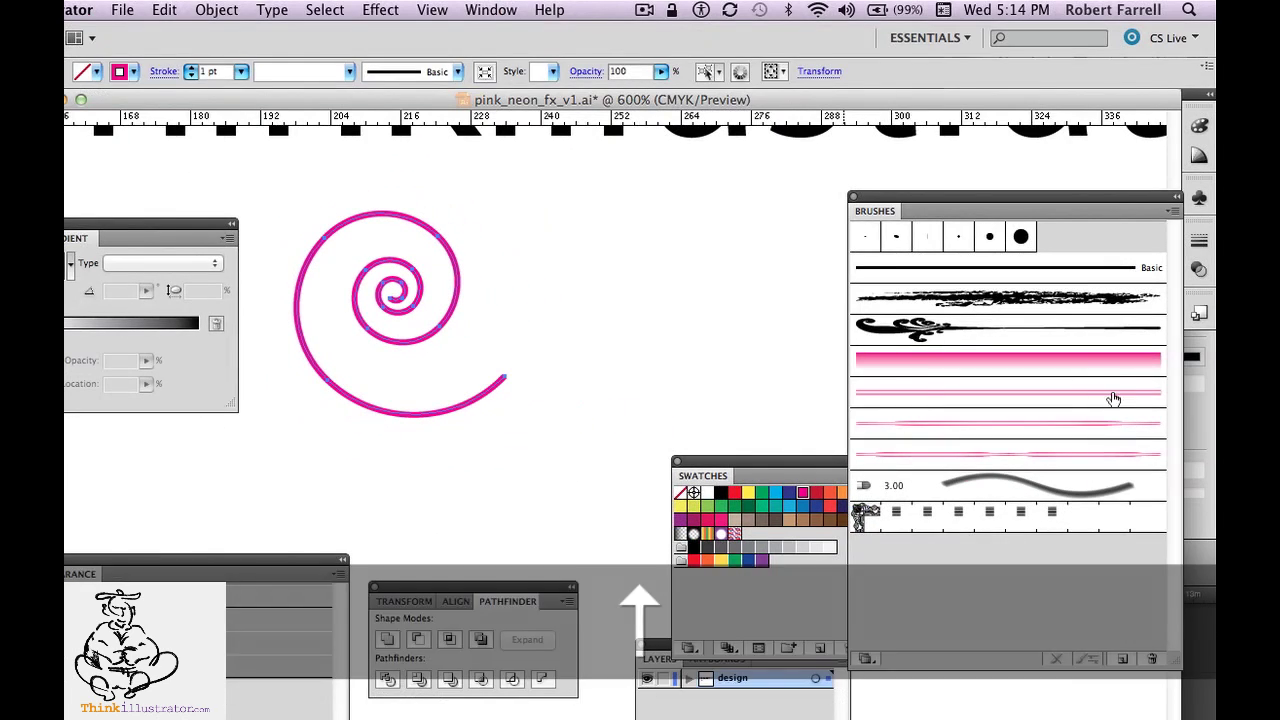
# Step: Try the four pink neon art brushes on the spiral in turn, ending with the double-lens version, and delete the spiral
pyautogui.click(1085, 370)
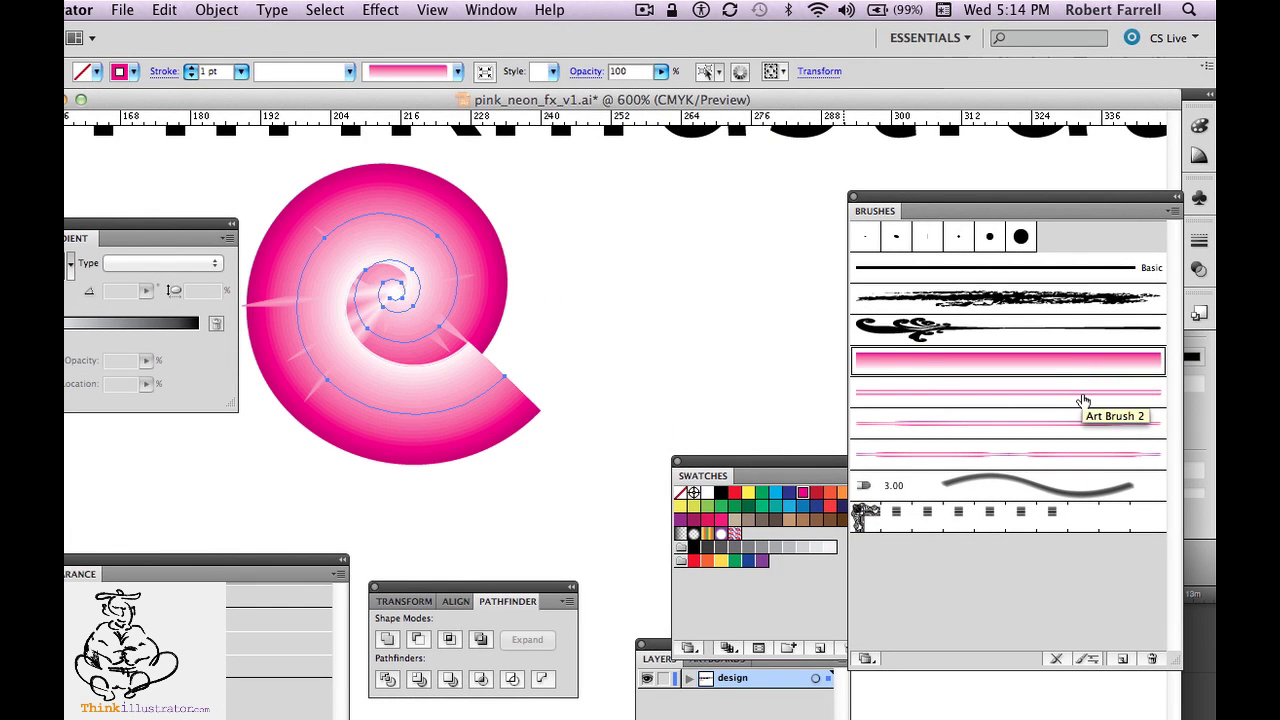
pyautogui.click(1082, 391)
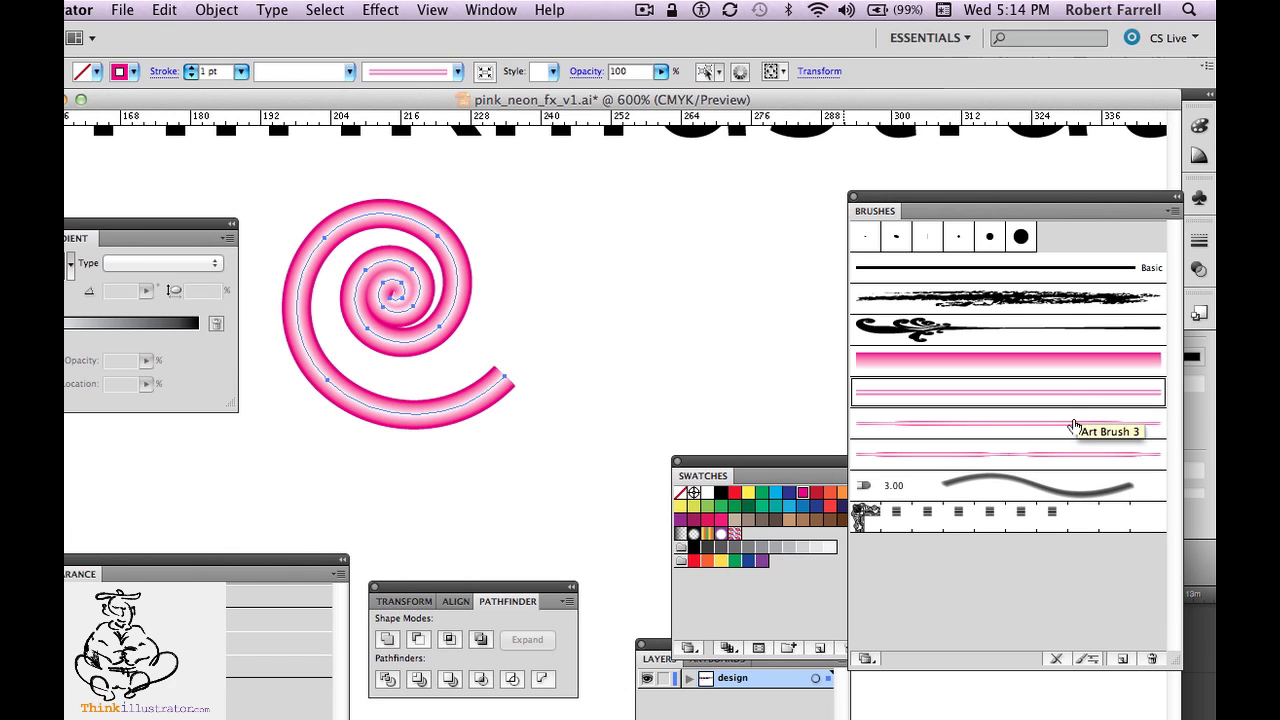
pyautogui.click(1075, 423)
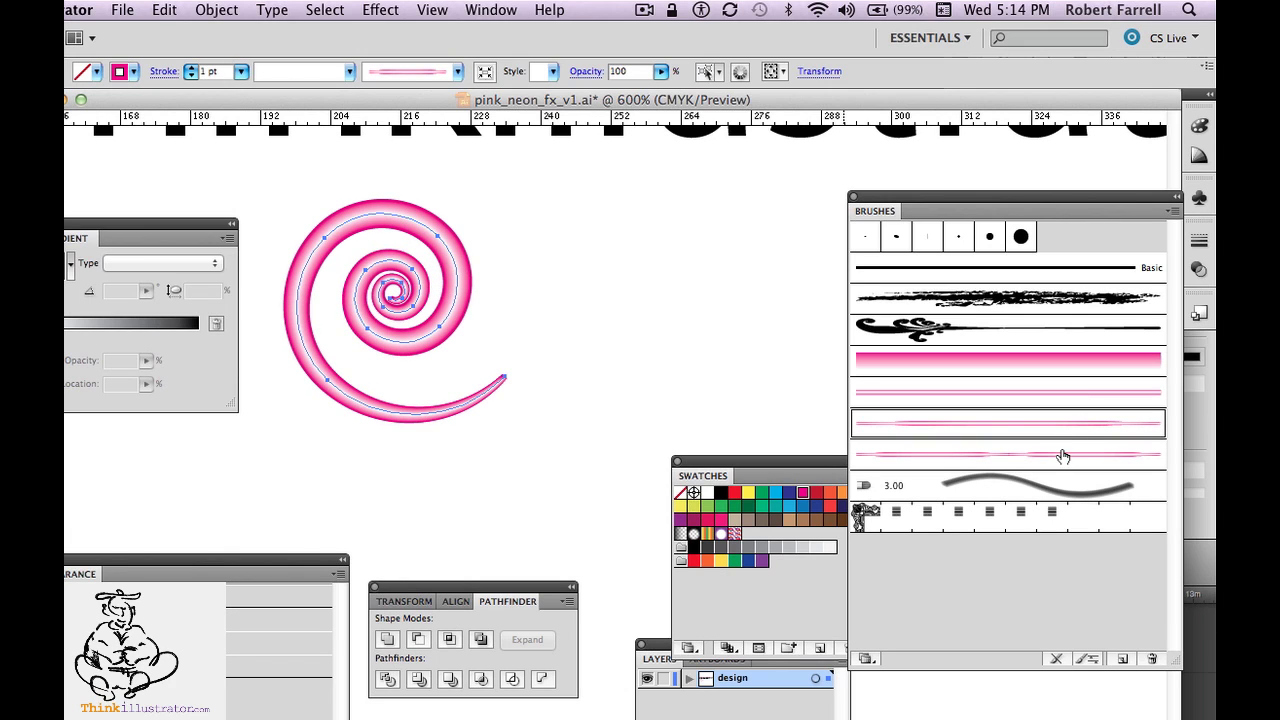
pyautogui.click(1063, 455)
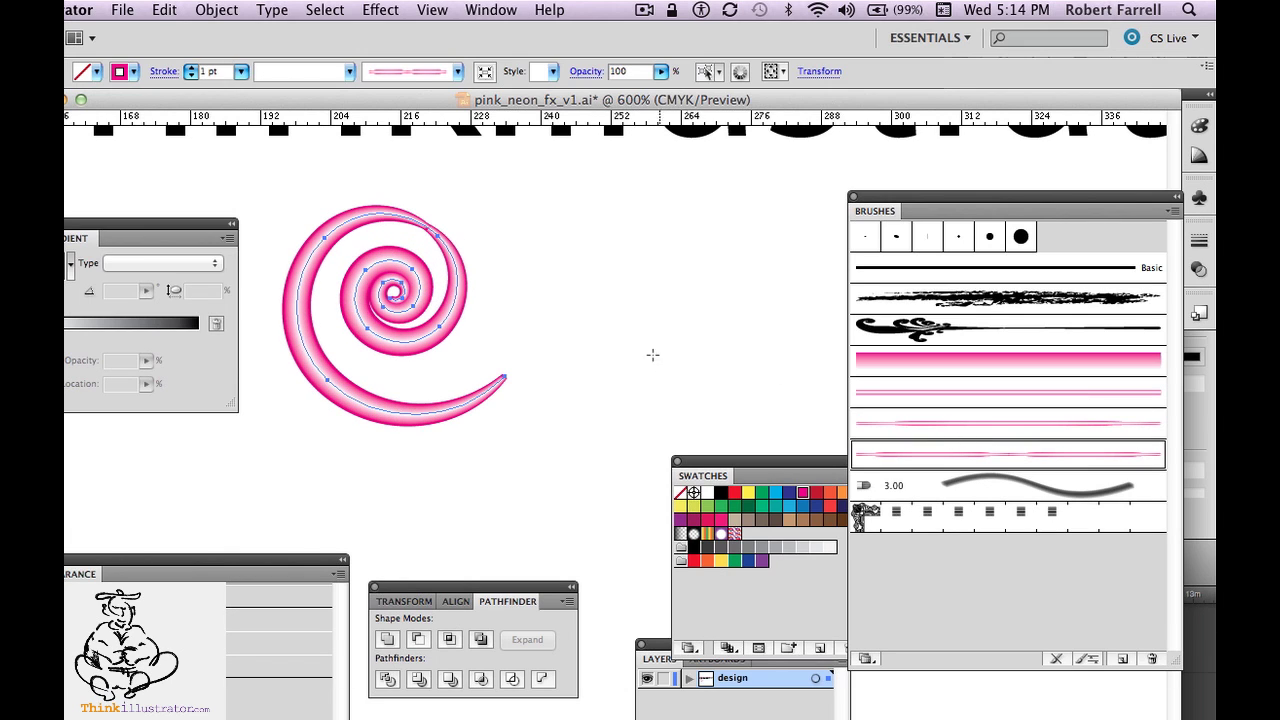
pyautogui.keyDown('super'); pyautogui.click(588, 326); pyautogui.keyUp('super')
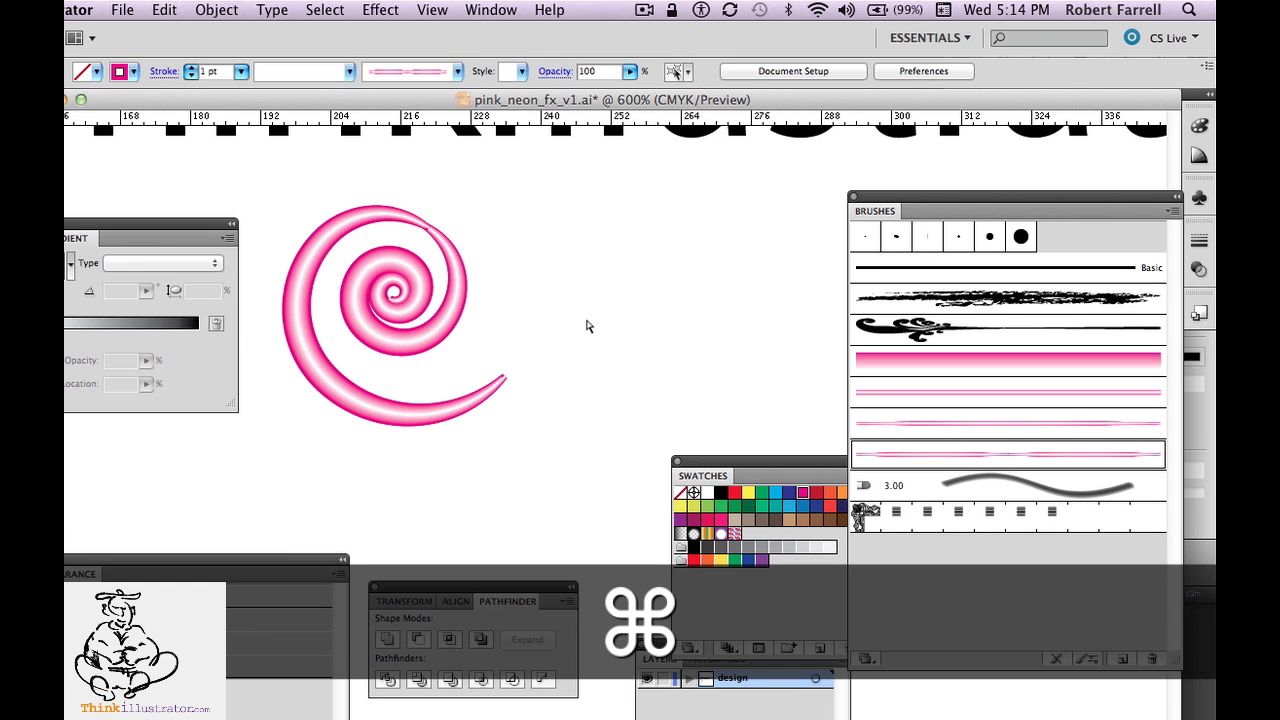
pyautogui.keyDown('alt'); pyautogui.keyDown('super'); pyautogui.click(448, 317); pyautogui.keyUp('super'); pyautogui.keyUp('alt')
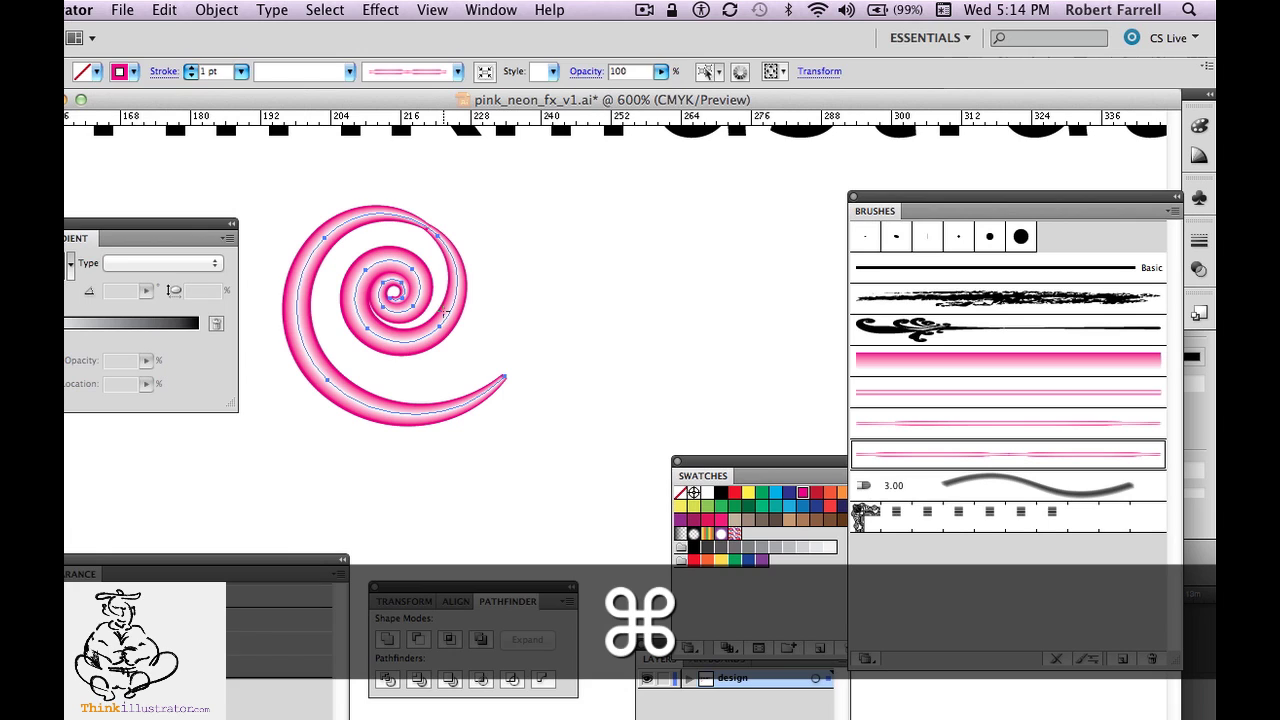
pyautogui.press('Delete')
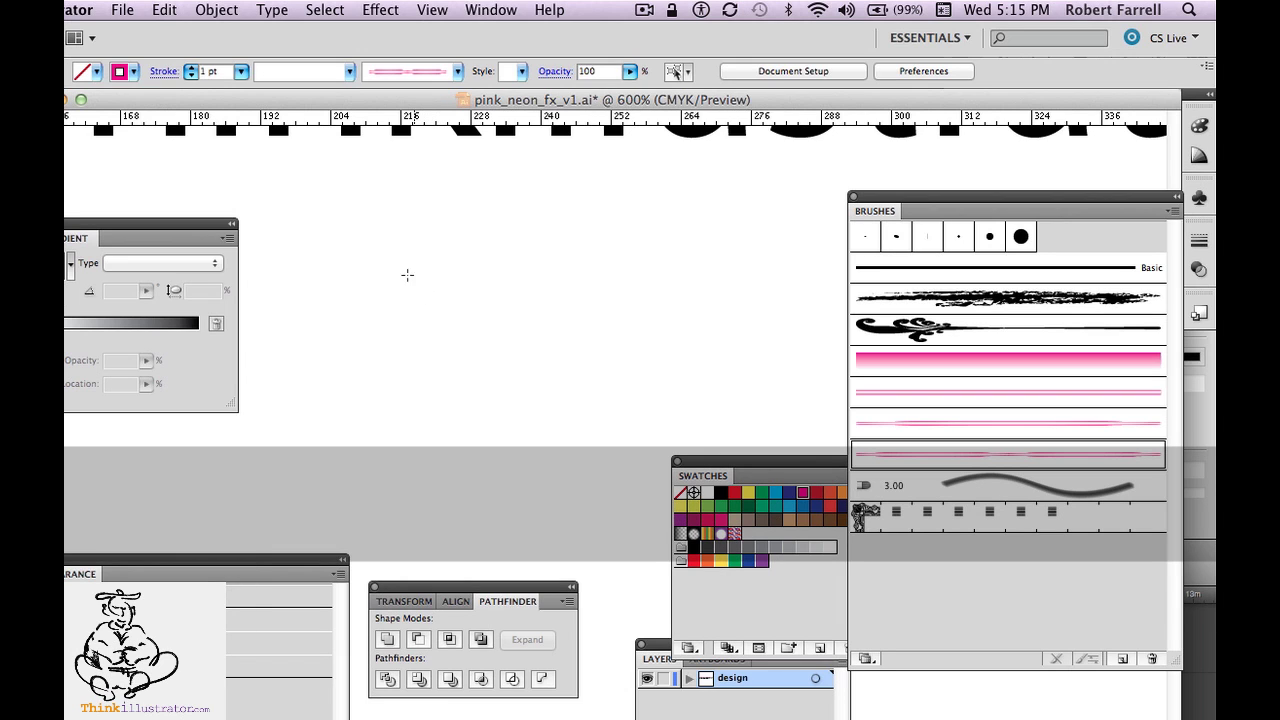
# Step: Draw a thin horizontal rectangle about 39 by 4.5 pt, swap its fill and stroke to make it solid pink, and deselect it
pyautogui.moveTo(395, 261)
pyautogui.mouseDown()
pyautogui.moveTo(460, 282)
pyautogui.moveTo(621, 288)
pyautogui.mouseUp()
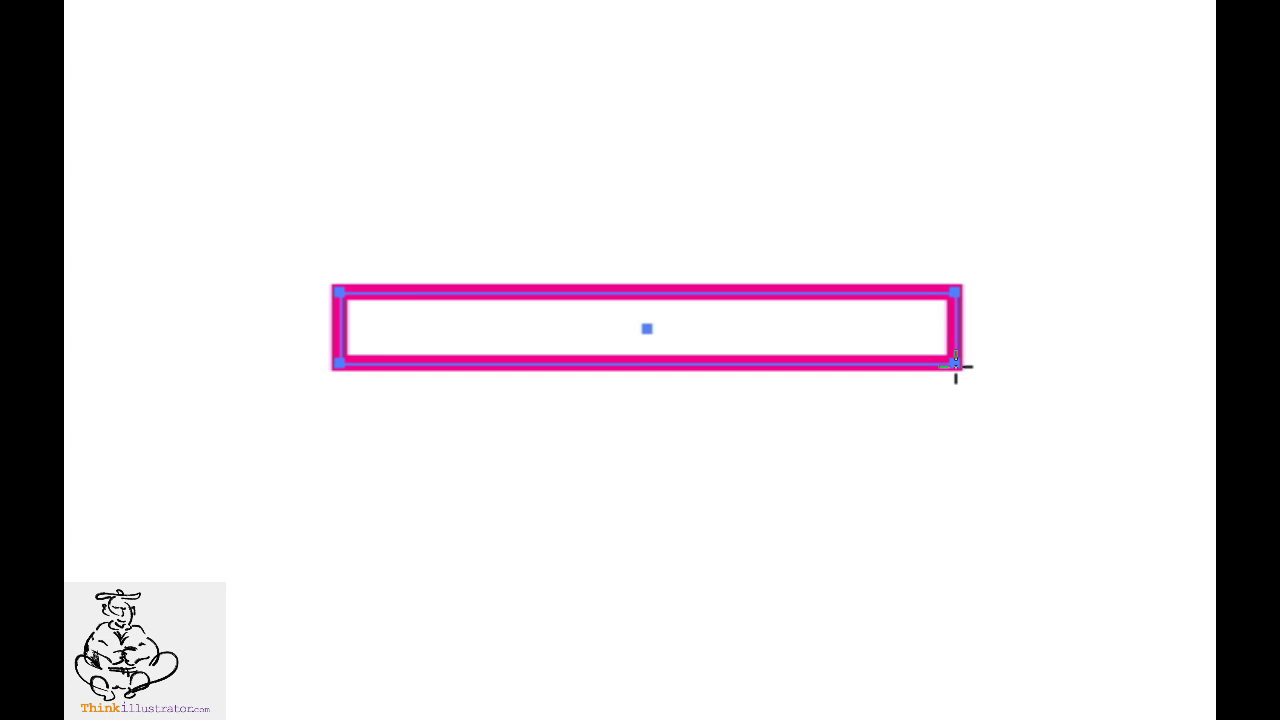
pyautogui.press('shift')
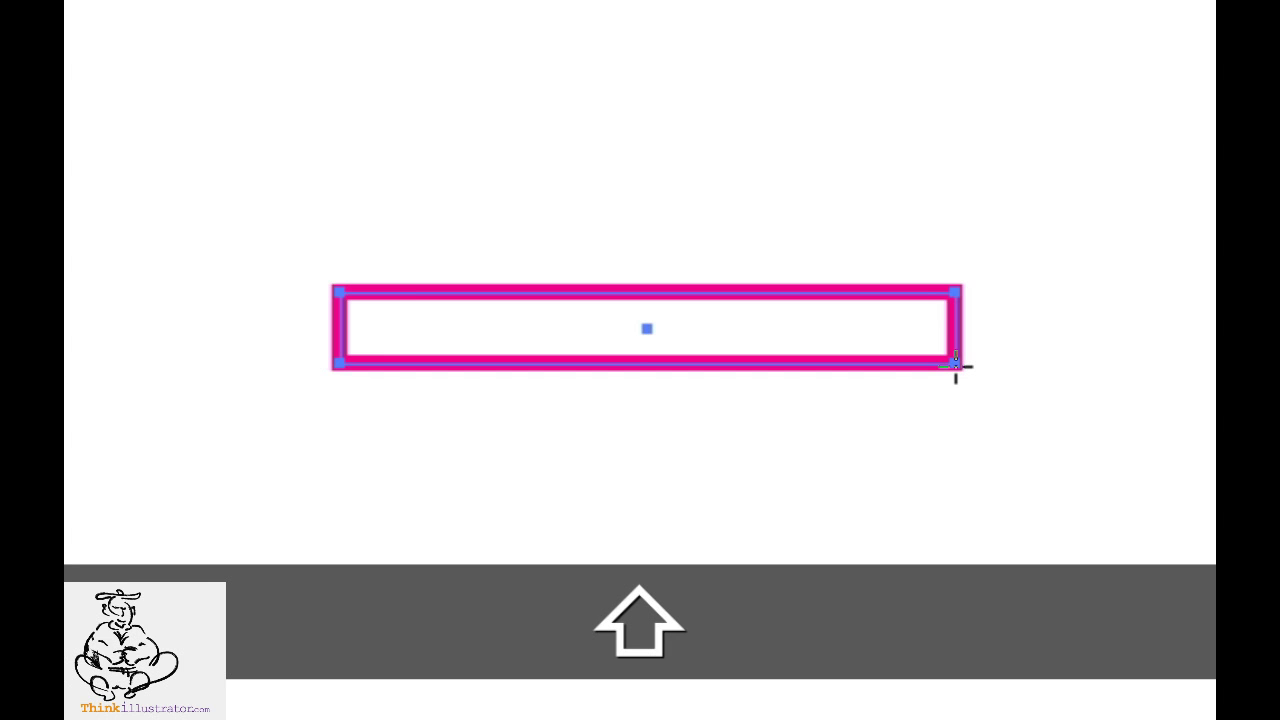
pyautogui.hotkey('shift', 'x')
pyautogui.press('super')
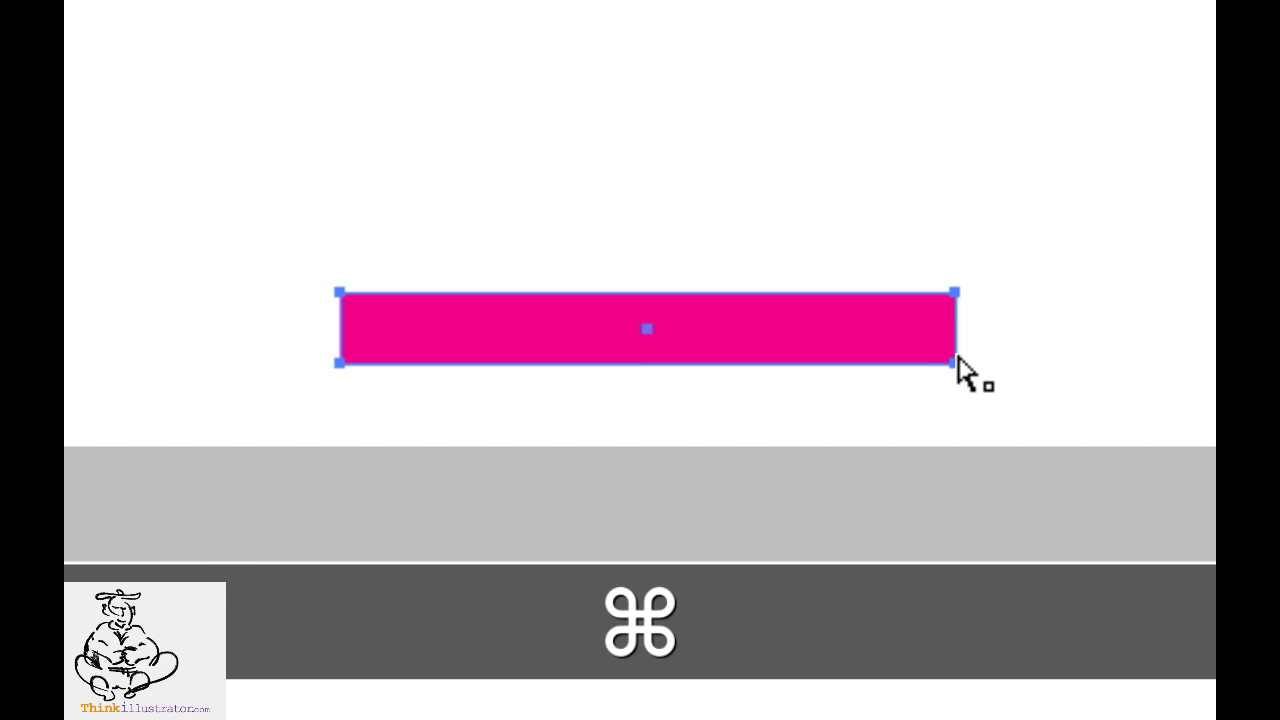
pyautogui.keyDown('super'); pyautogui.click(982, 315); pyautogui.keyUp('super')
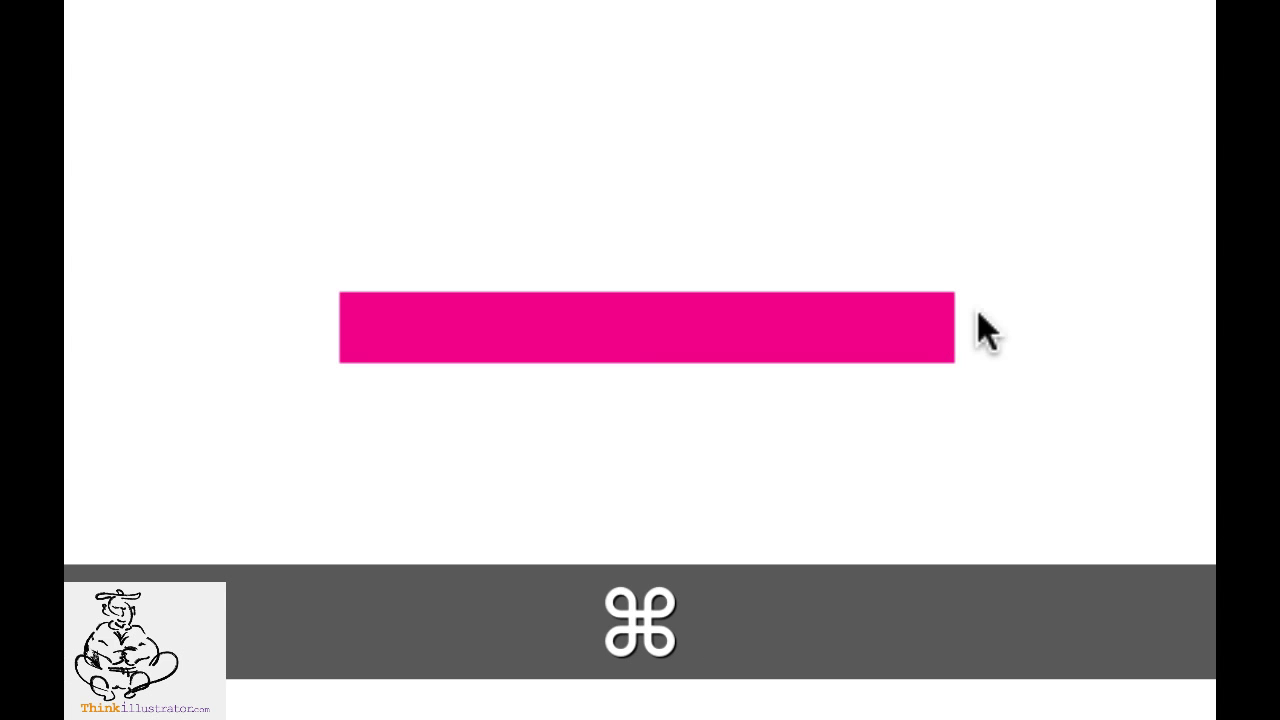
# Step: Delete the short right end segment of the pink bar to open its path, and switch to Outline view
pyautogui.moveTo(980, 313); pyautogui.dragTo(917, 350)
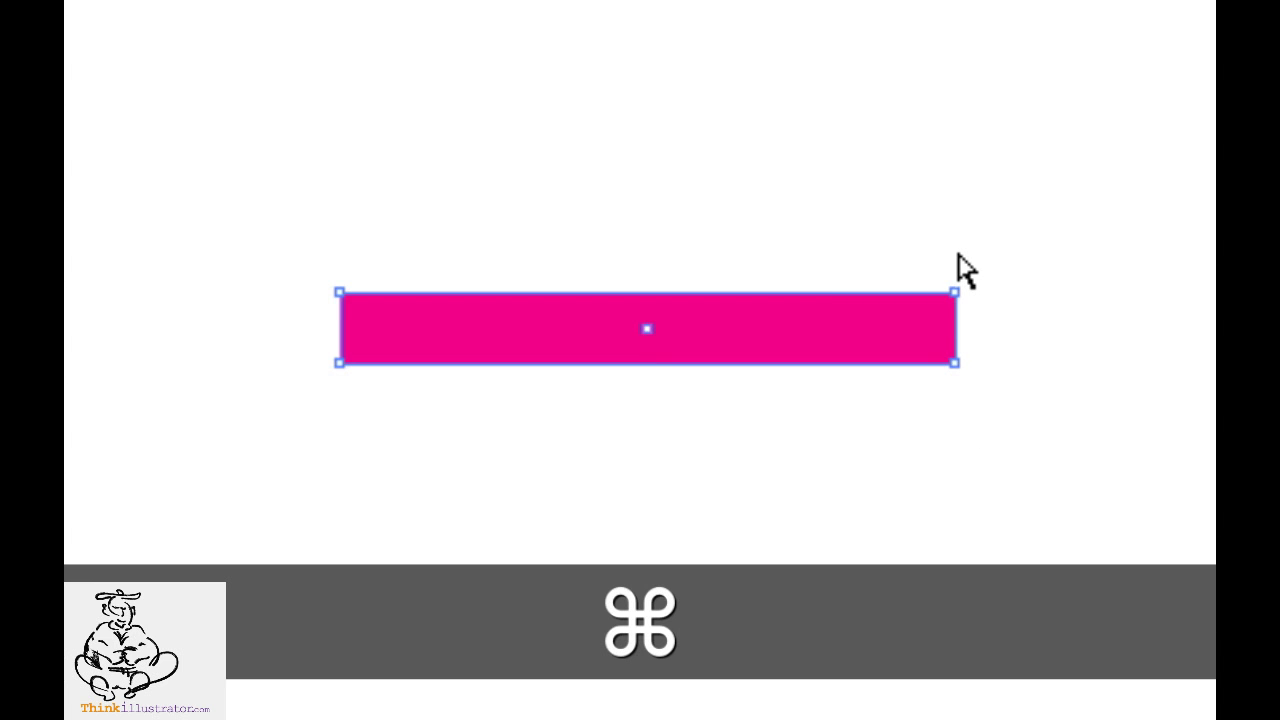
pyautogui.press('super+equal')
pyautogui.press('super+equal')
pyautogui.press('space')
pyautogui.moveTo(822, 221); pyautogui.dragTo(1054, 571)
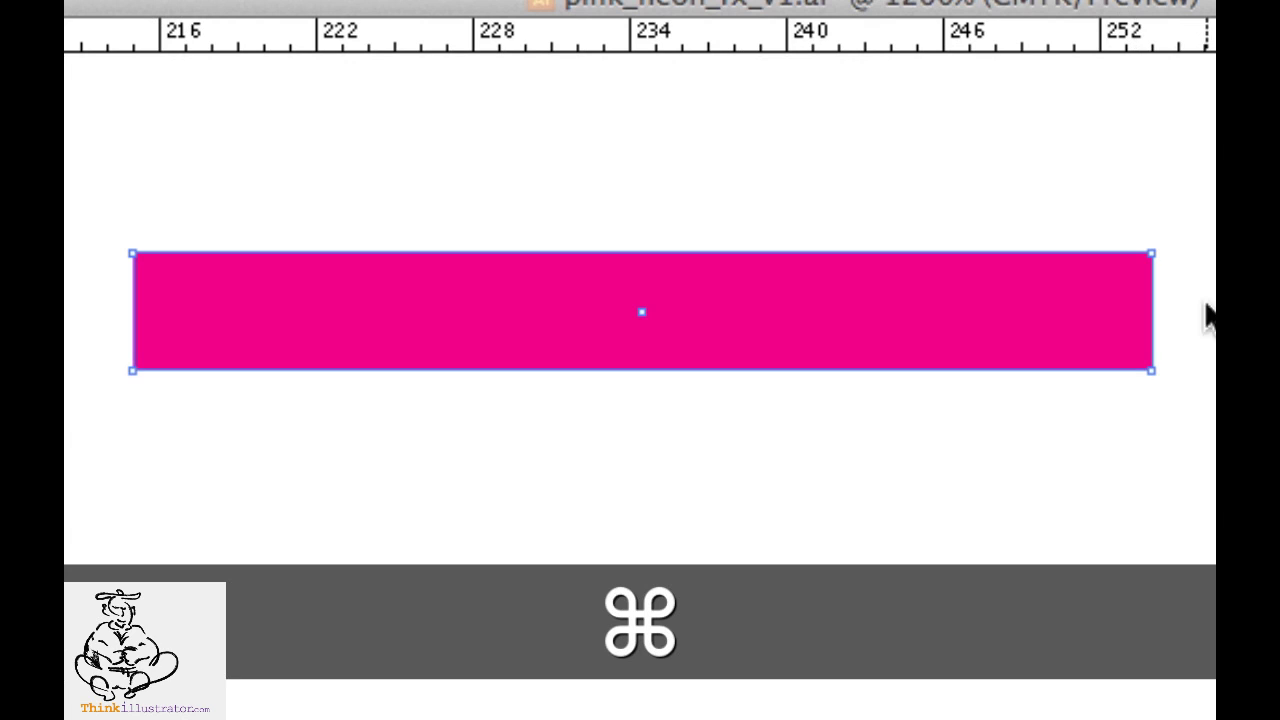
pyautogui.moveTo(1207, 300); pyautogui.dragTo(1120, 337)
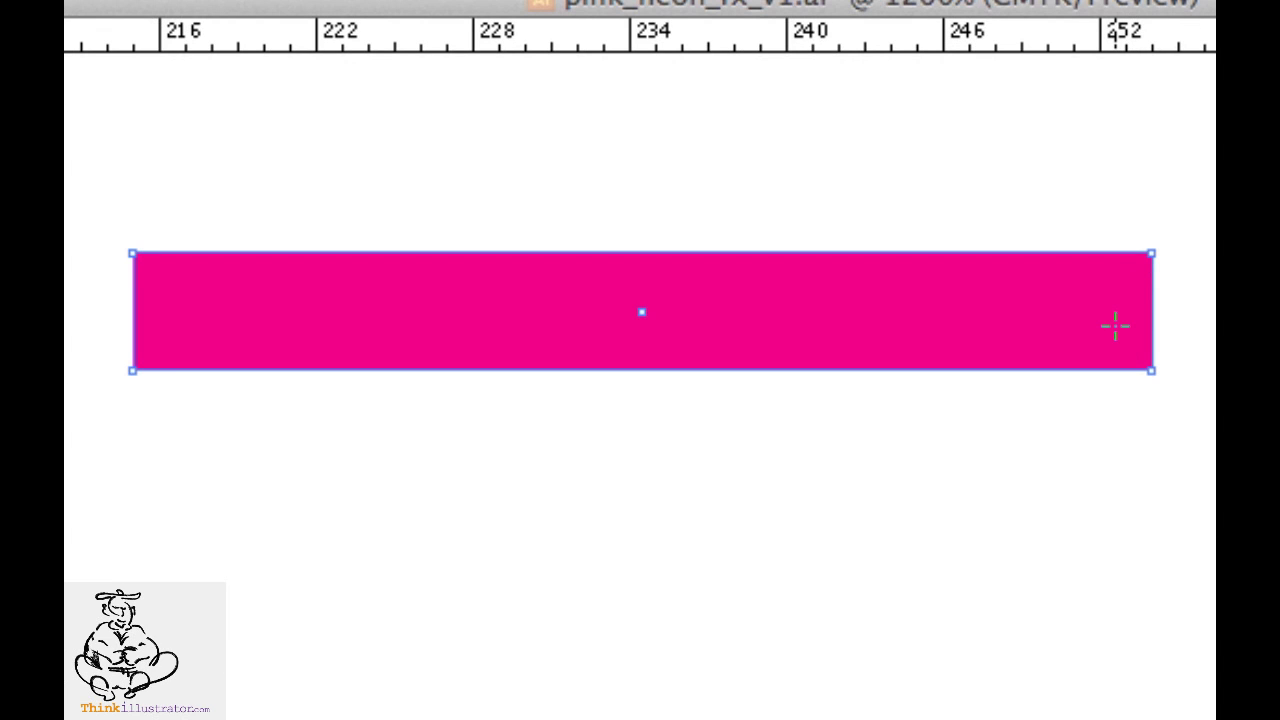
pyautogui.click(1115, 326)
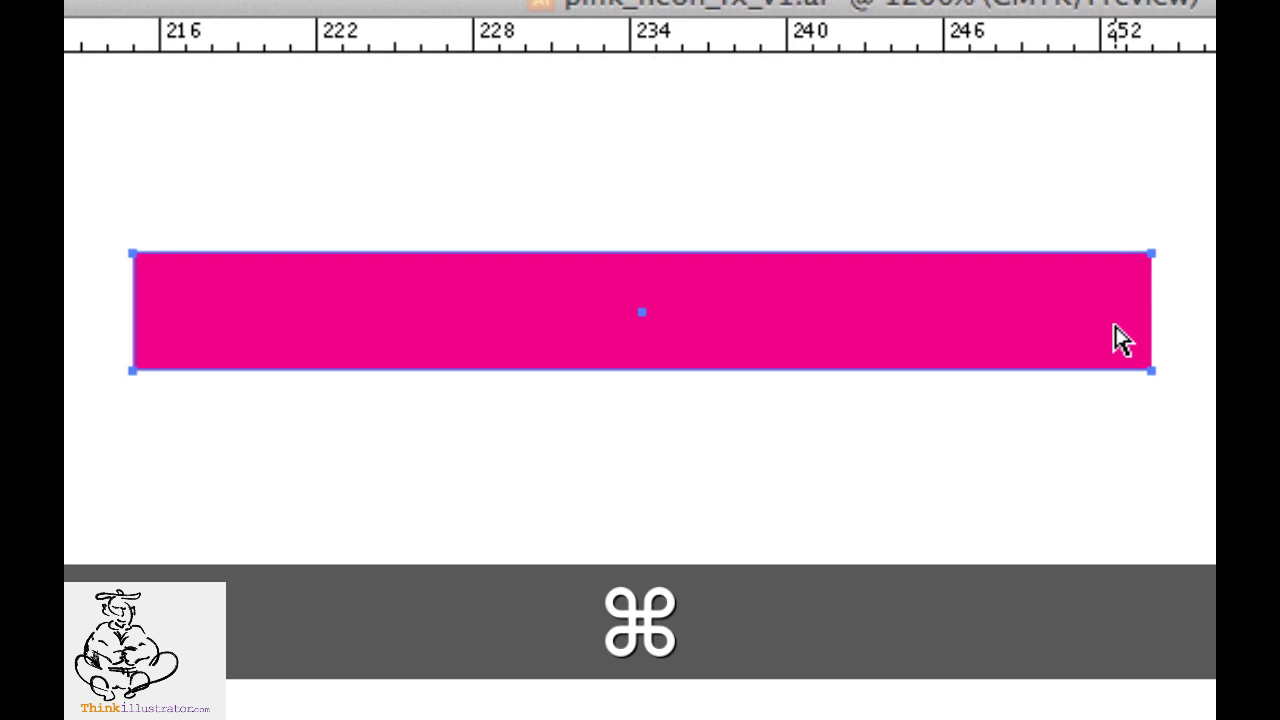
pyautogui.press('super+y')
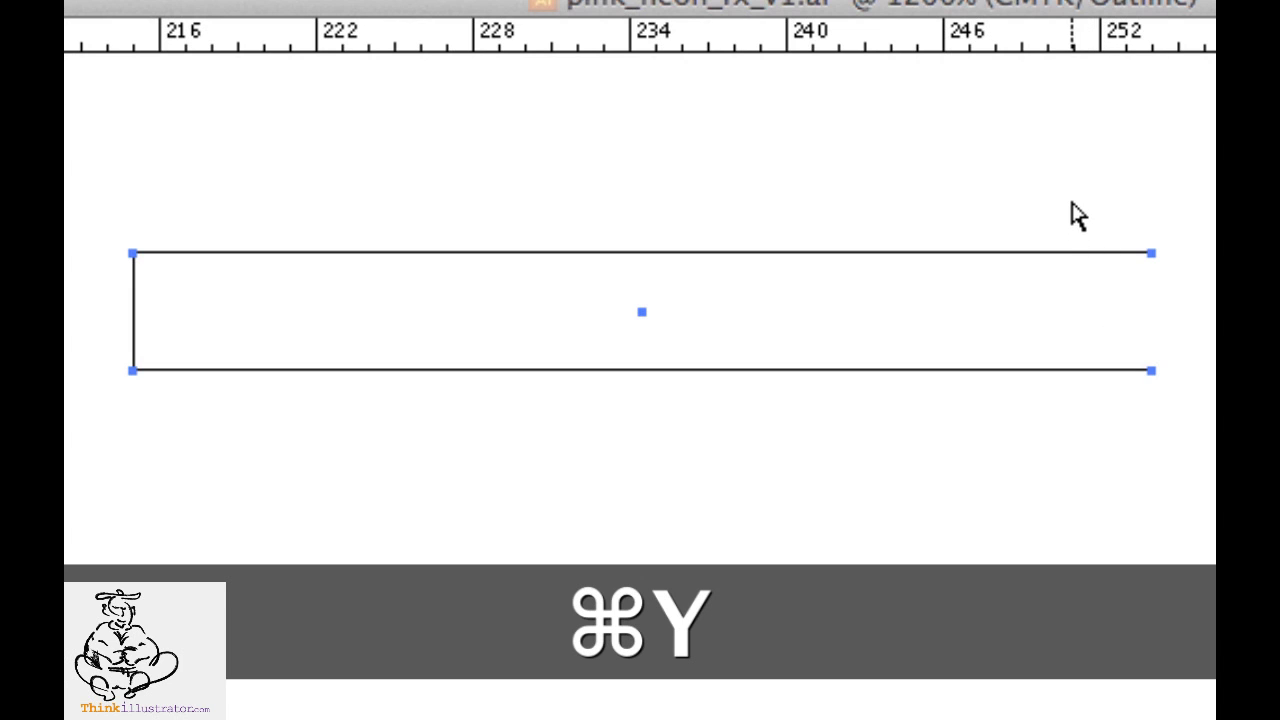
# Step: Average the bar's two right anchor points on both axes to form a tapered point, and return to Preview view
pyautogui.moveTo(1071, 201); pyautogui.dragTo(1216, 462)
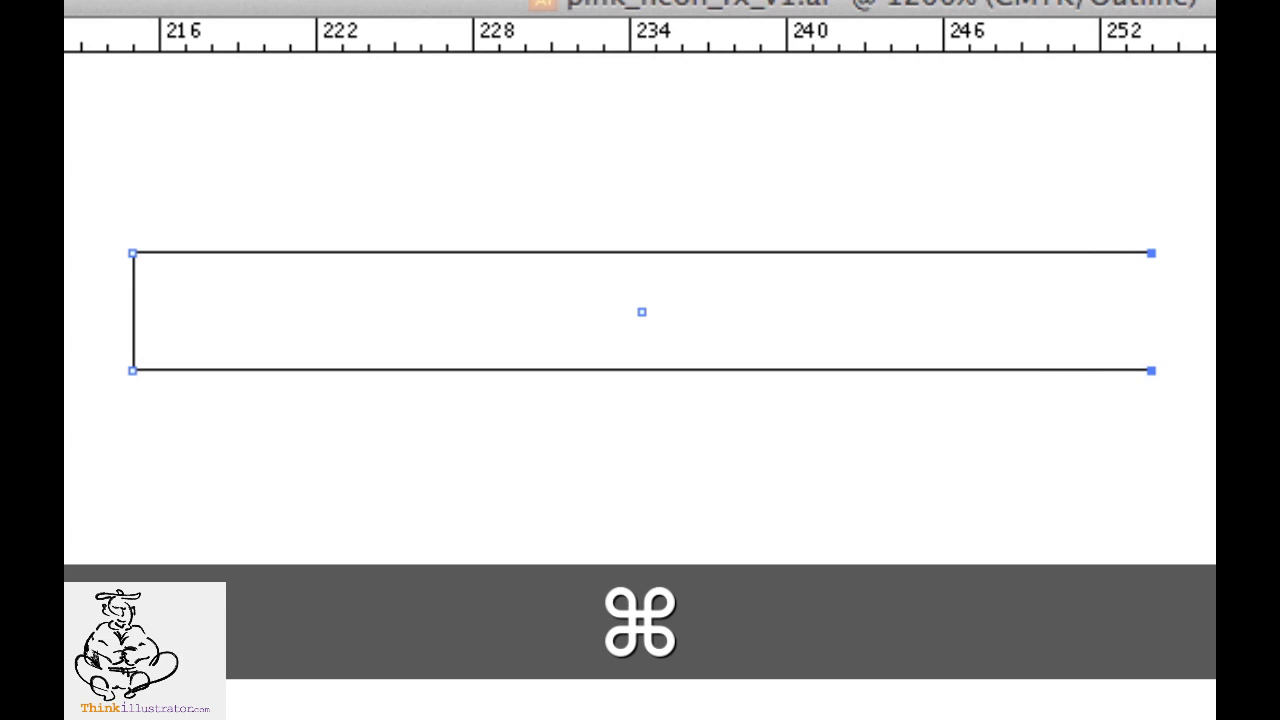
pyautogui.click(66, 1)
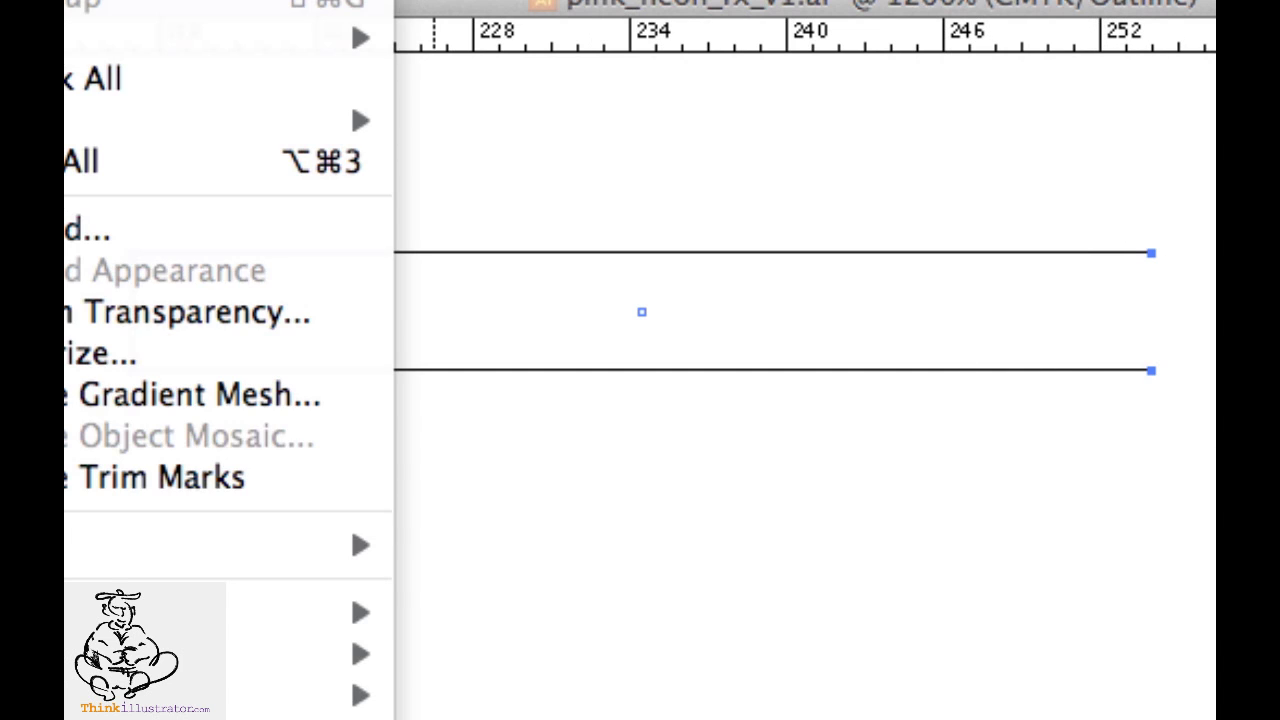
pyautogui.moveTo(391, 232)
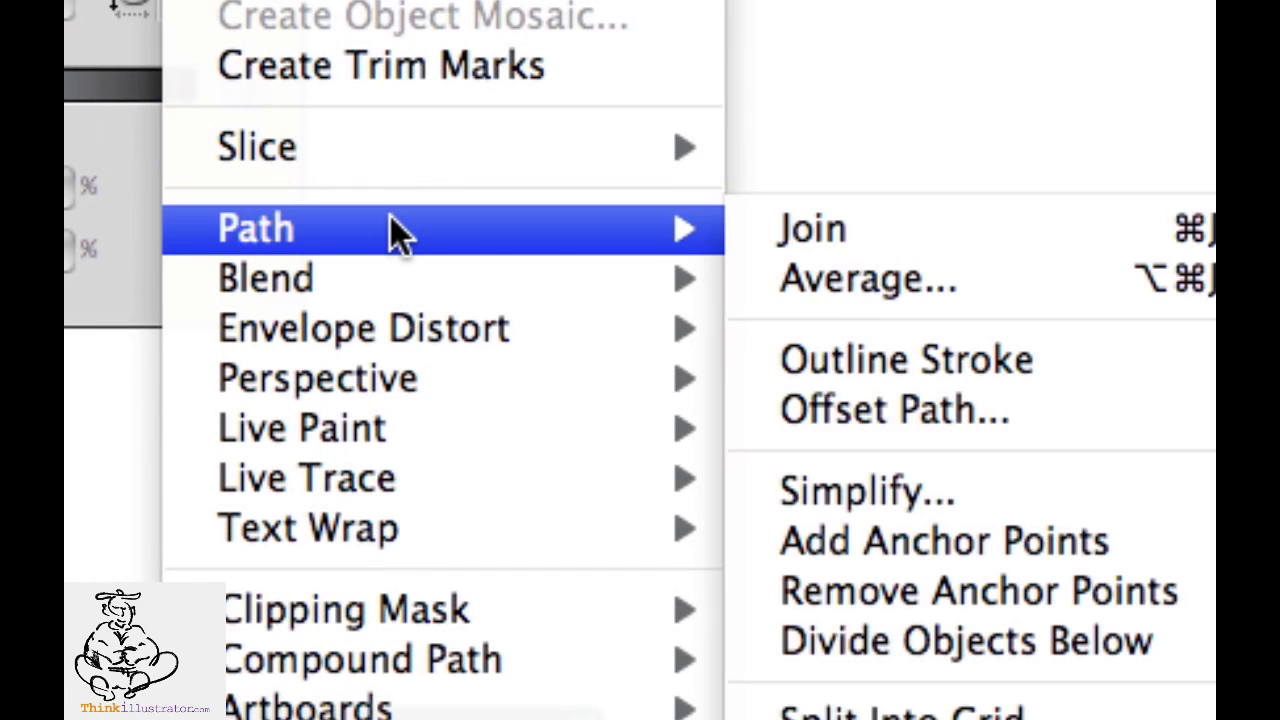
pyautogui.click(795, 285)
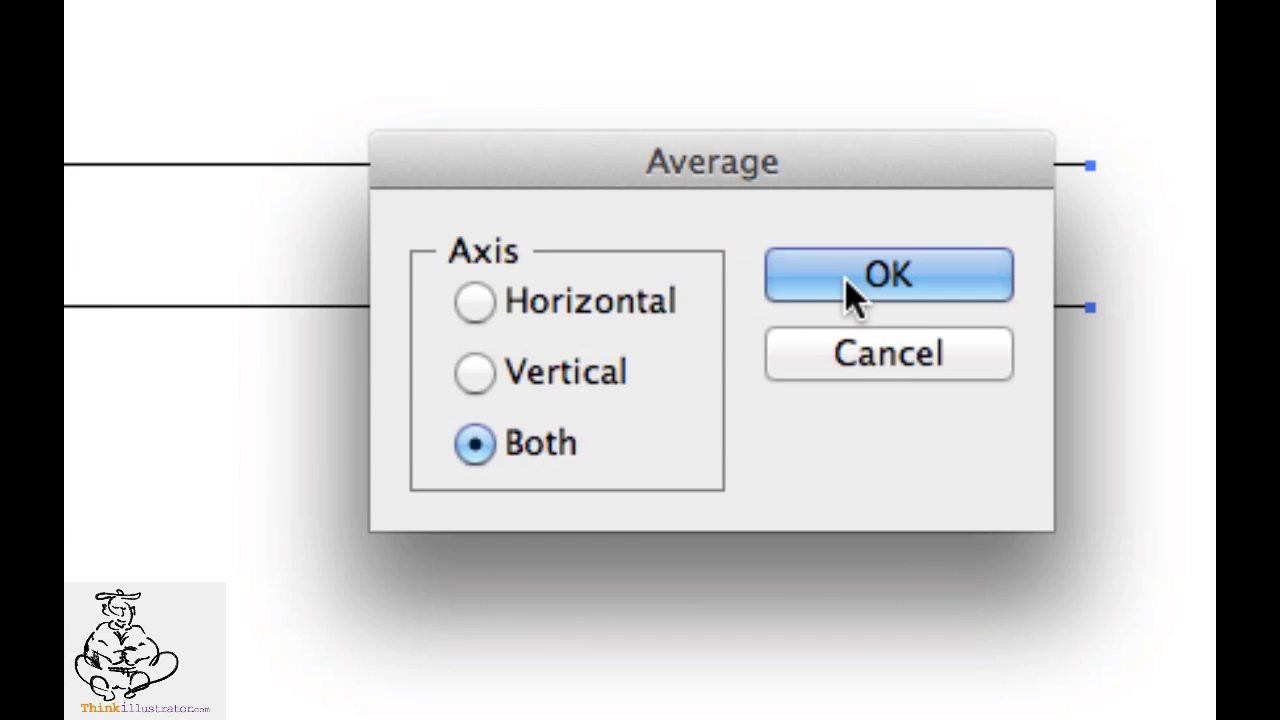
pyautogui.click(848, 285)
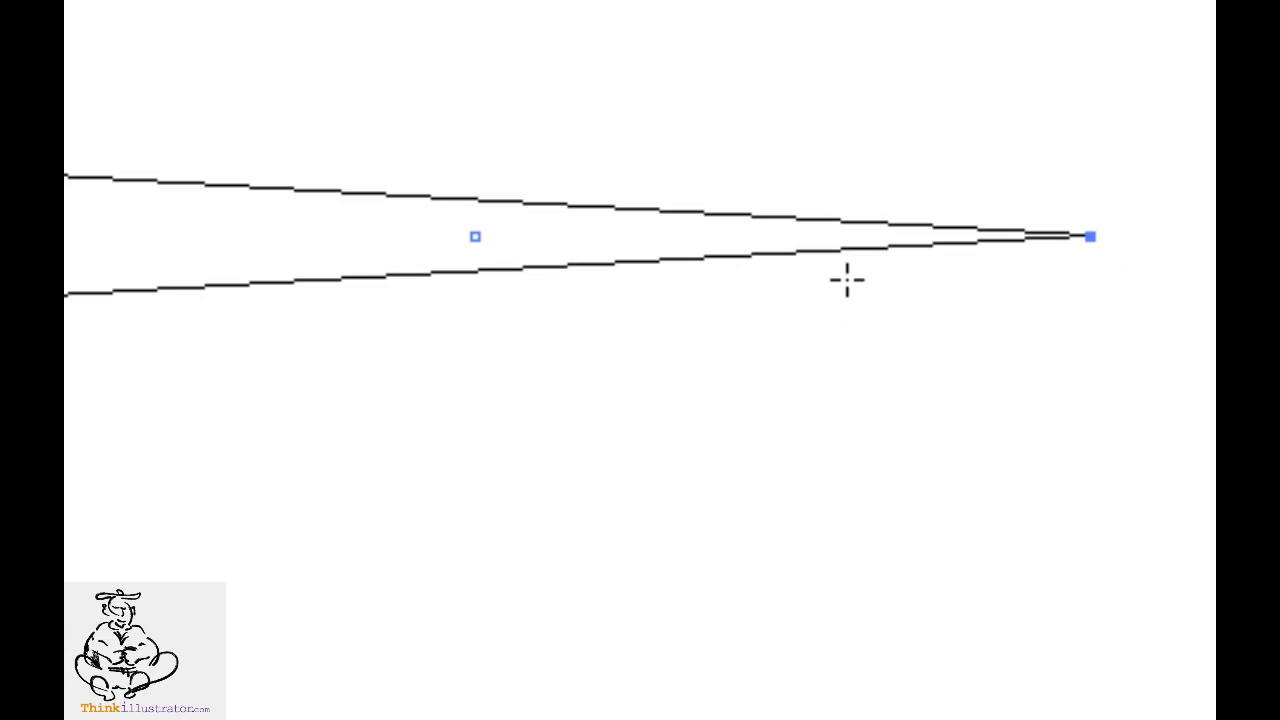
pyautogui.press('super')
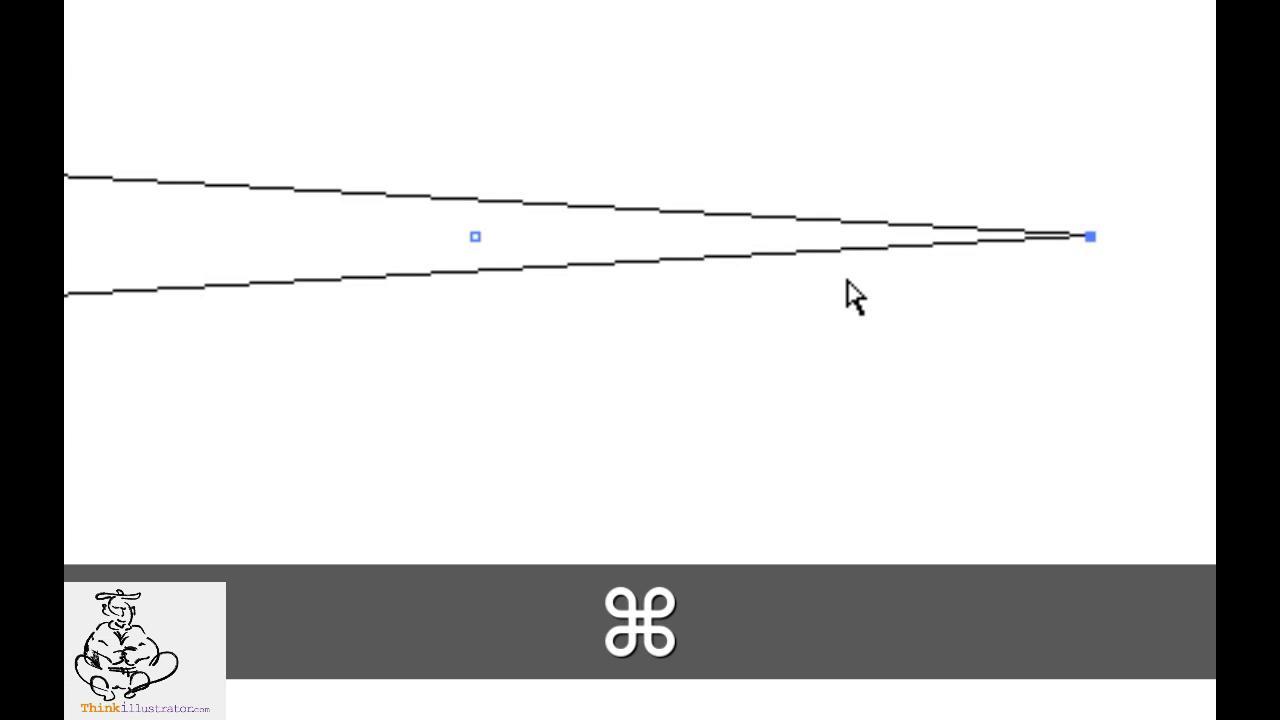
pyautogui.press('super+y')
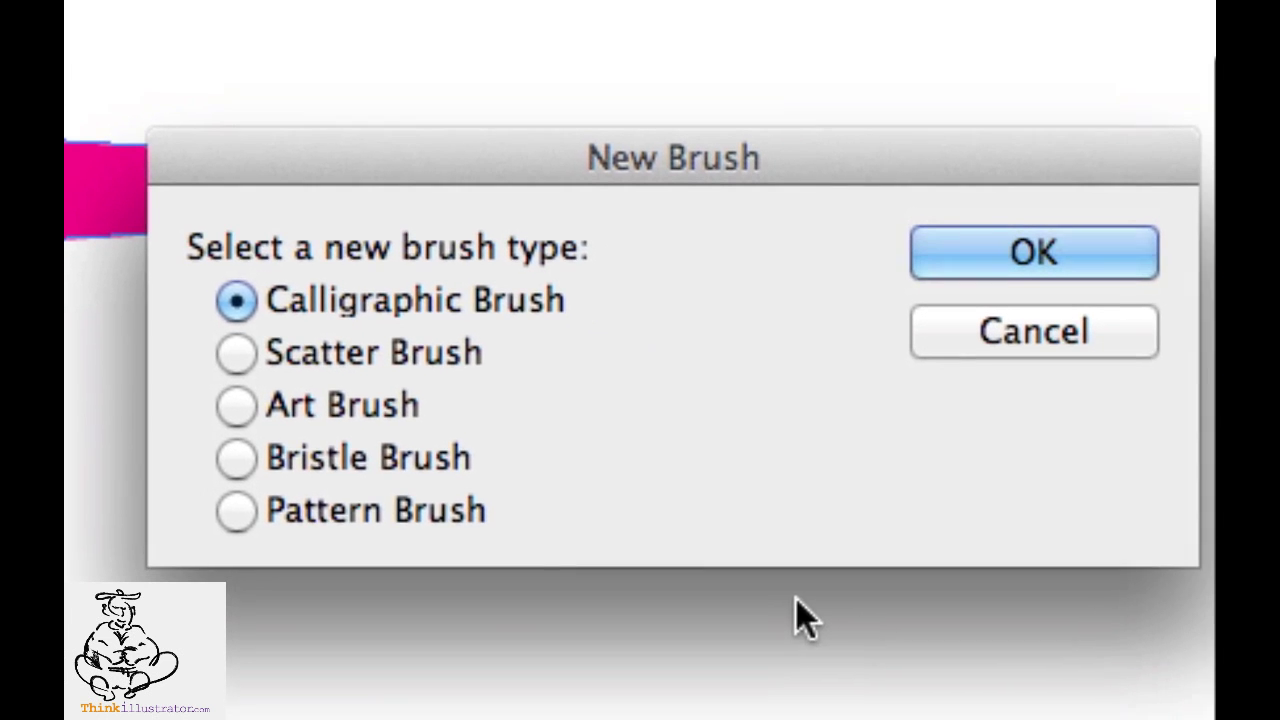
# Step: Create an art brush from the tapered pink bar with Stretch to Fit Stroke Length and Tints and Shades colorization
pyautogui.click(330, 405)
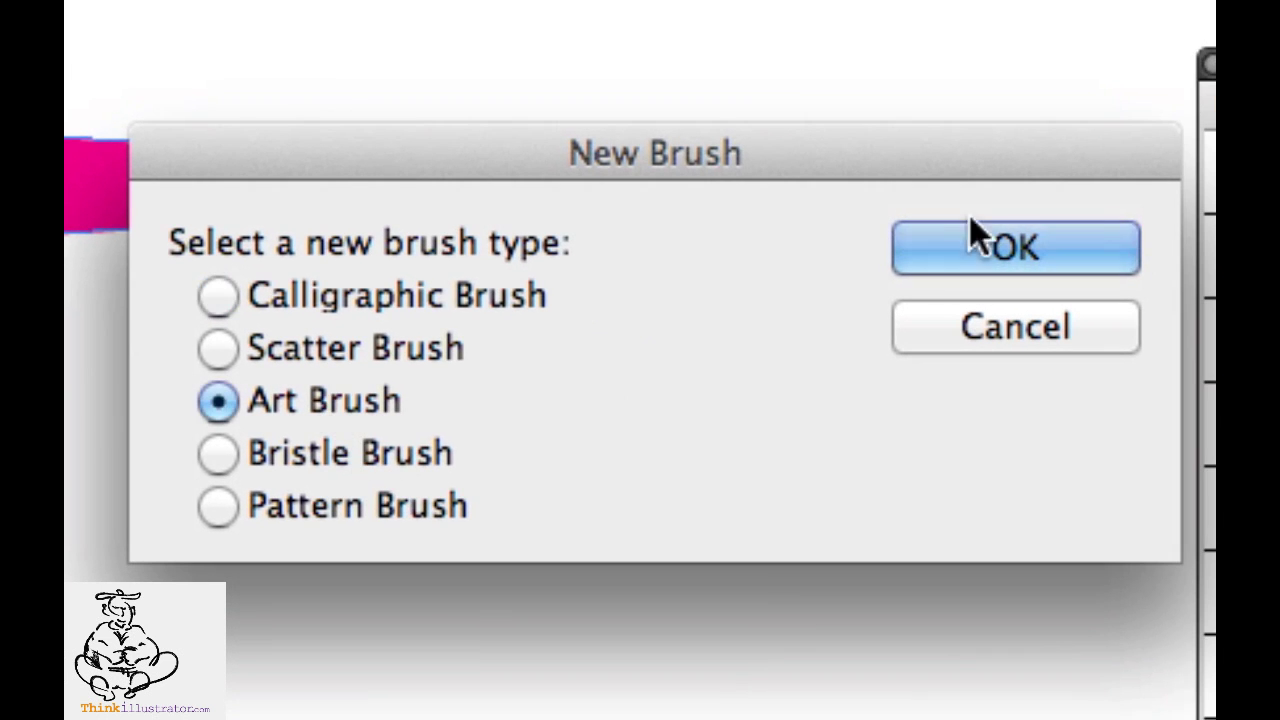
pyautogui.click(1118, 265)
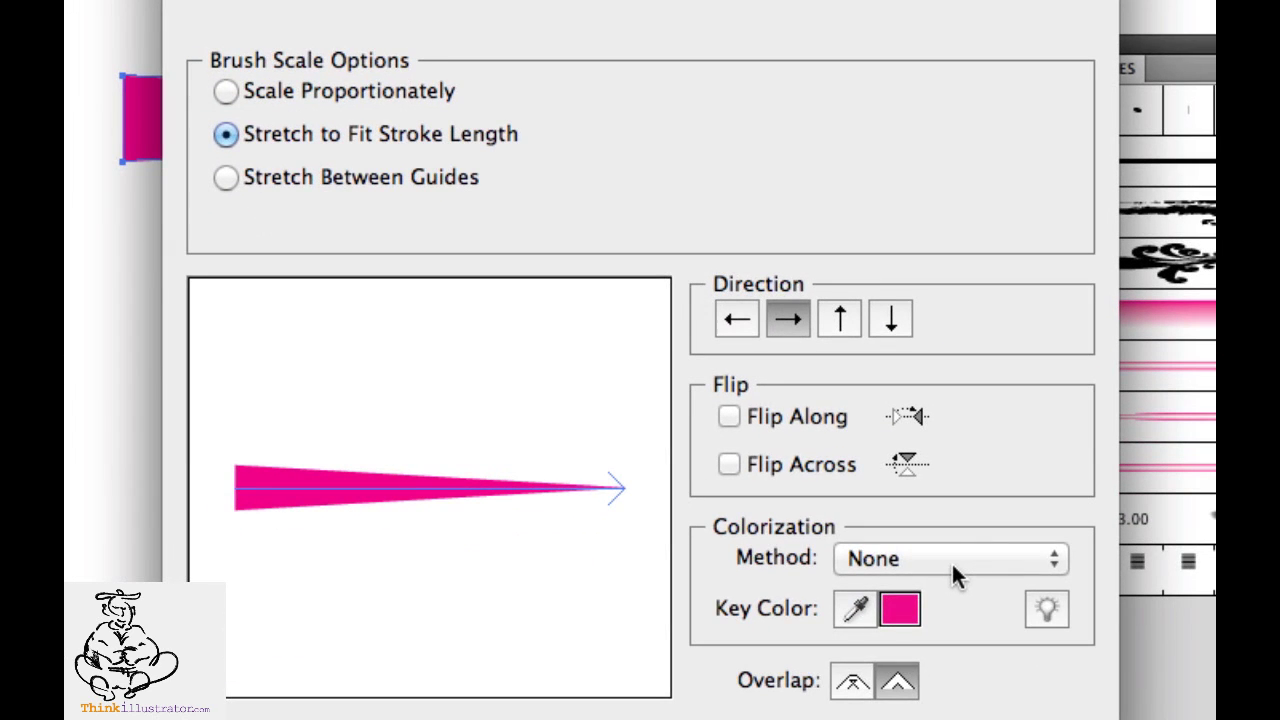
pyautogui.click(951, 560)
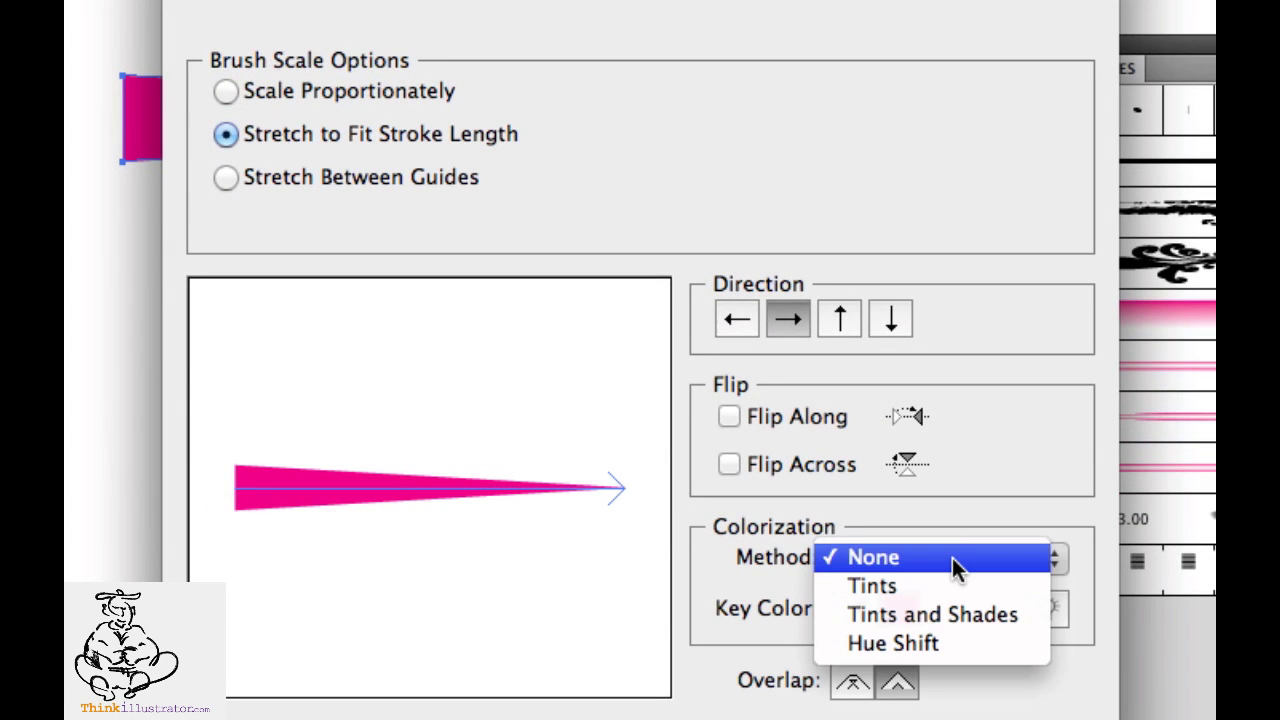
pyautogui.click(954, 612)
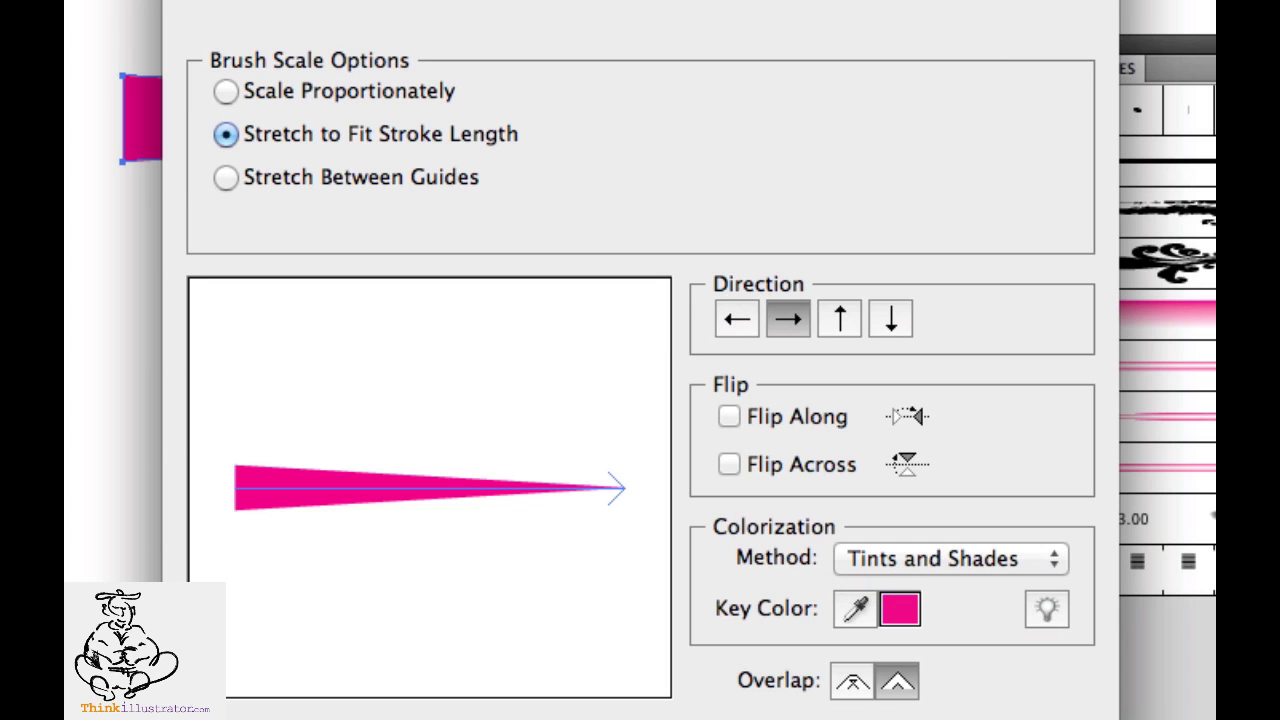
pyautogui.press('Return')
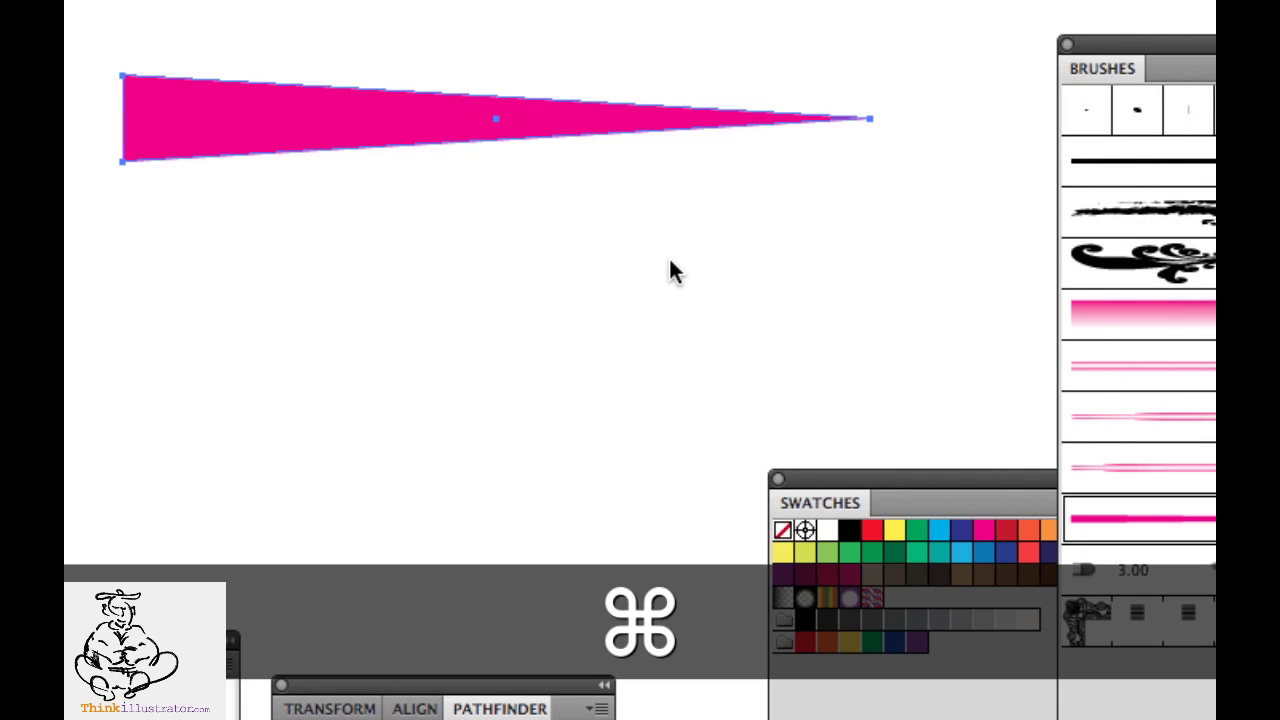
# Step: Clear the brush from the selection by reselecting the tapered bar, and hide the bar
pyautogui.keyDown('super'); pyautogui.click(535, 215); pyautogui.keyUp('super')
pyautogui.keyDown('super'); pyautogui.click(455, 135); pyautogui.keyUp('super')
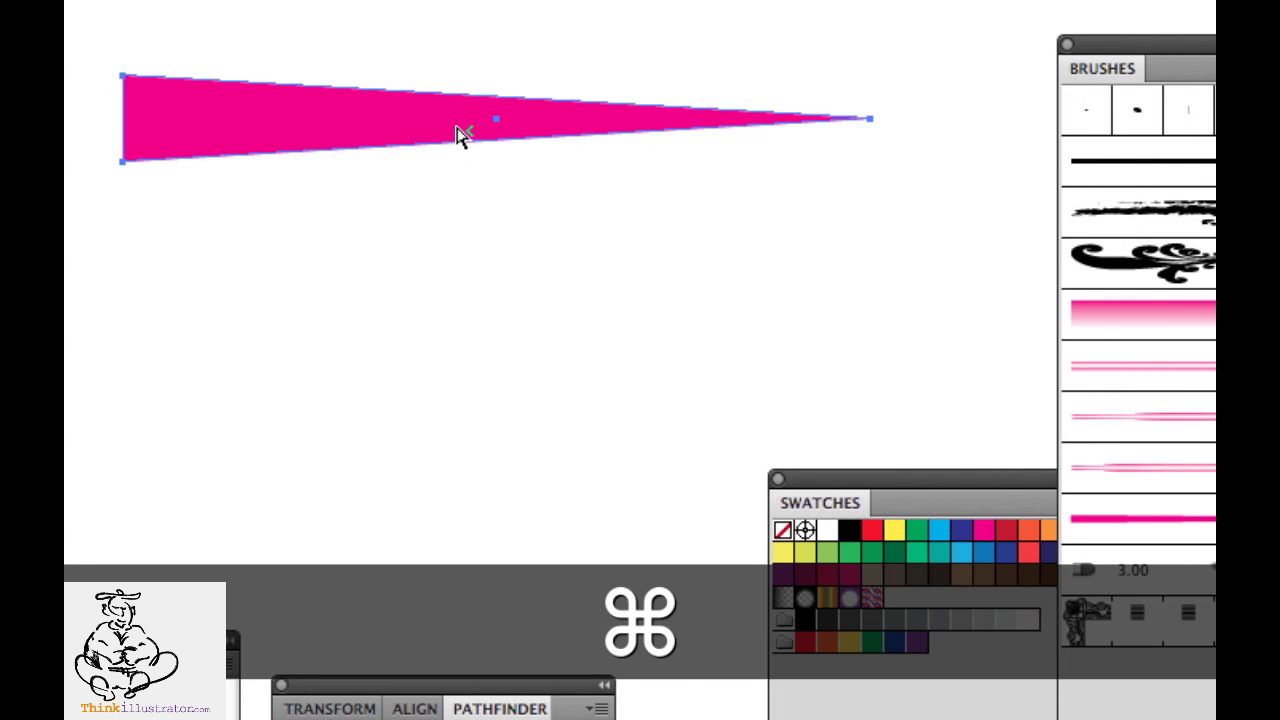
pyautogui.press('super+3')
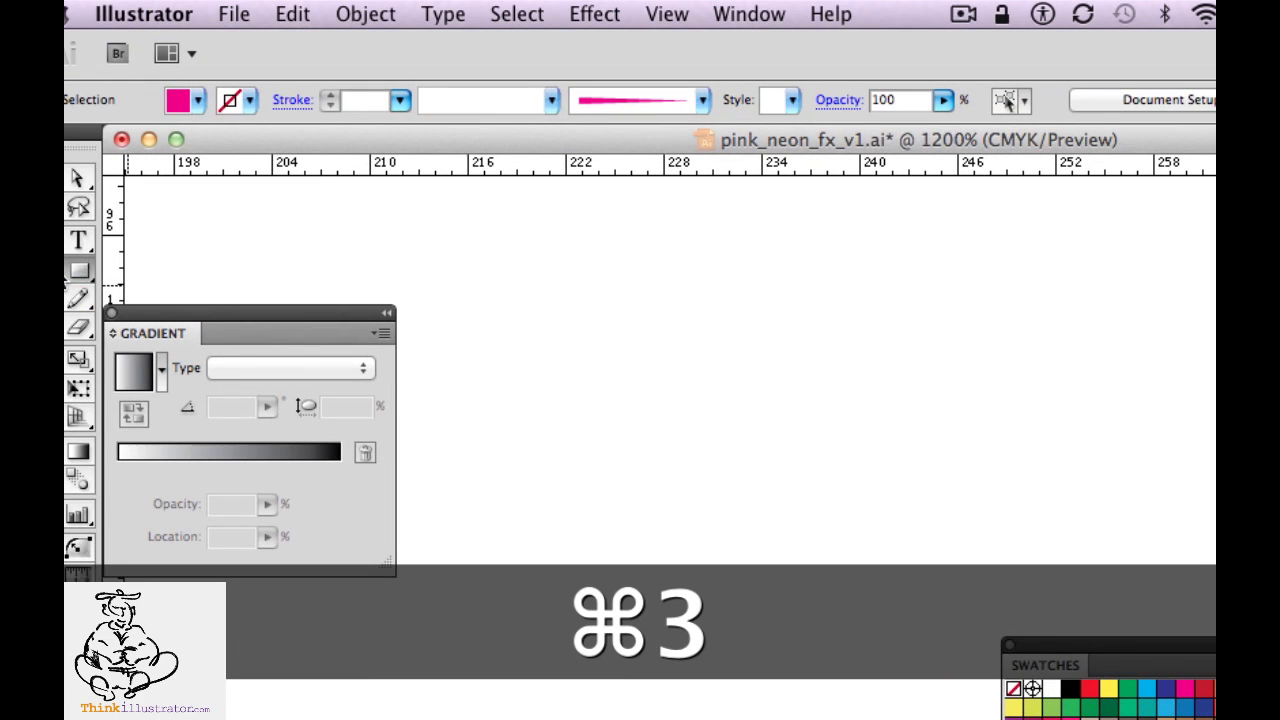
# Step: Draw a spiral about 20 pt wide and apply the tapered art brush to it with a pink stroke
pyautogui.moveTo(706, 449); pyautogui.dragTo(848, 593)
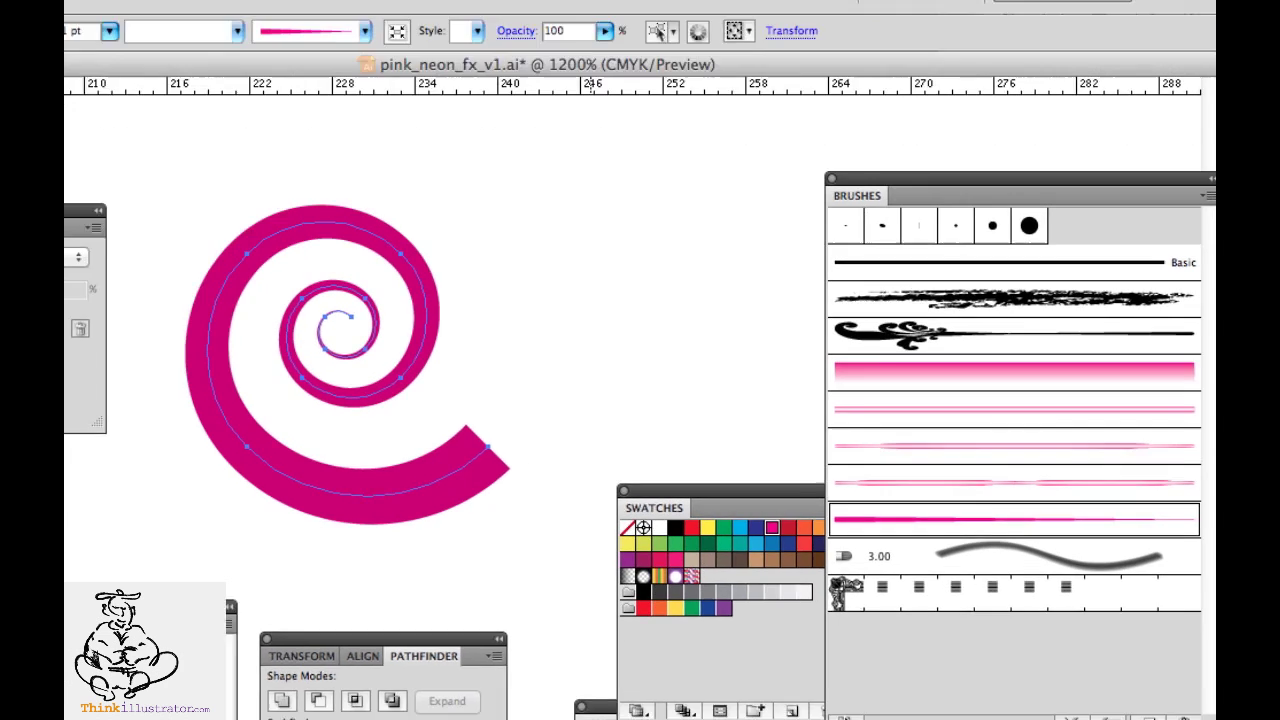
# Step: Open the neon-brushes_v1 and neon-brushes_v2 libraries from the thinkIllustrator collection, and separate the neon-brushes_v2 set from the other libraries
pyautogui.click(858, 716)
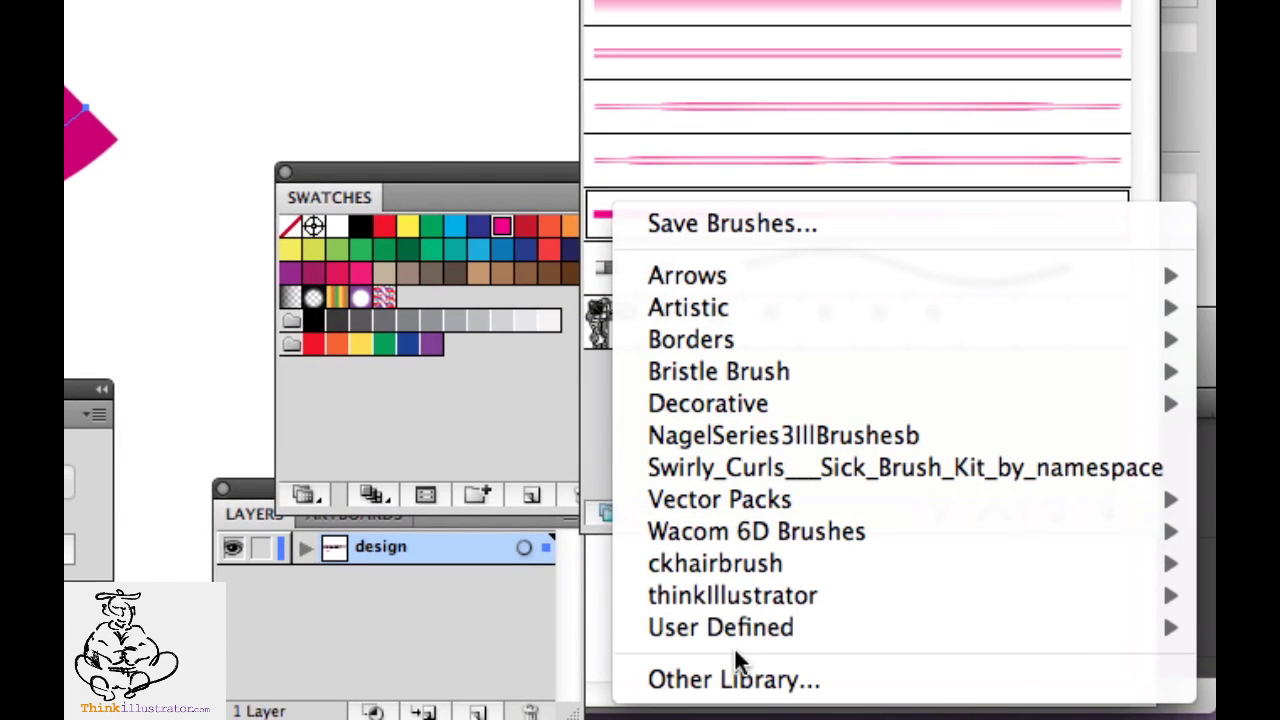
pyautogui.moveTo(759, 595)
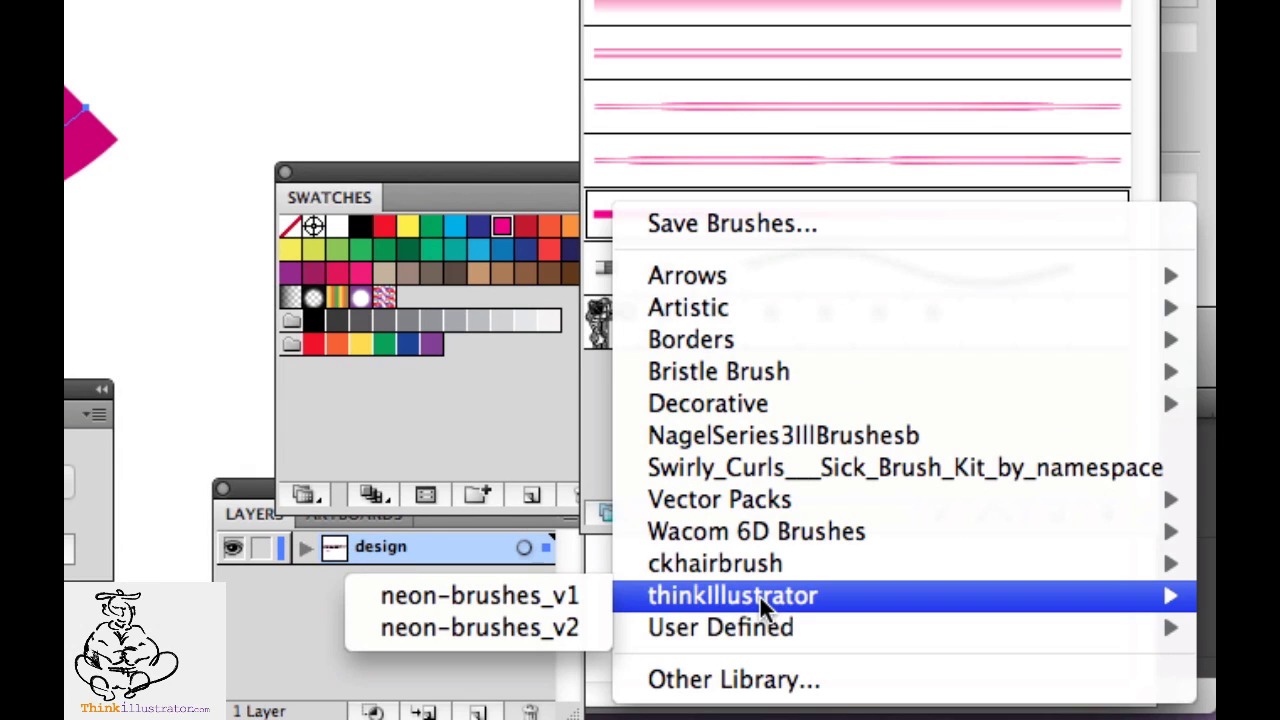
pyautogui.click(576, 600)
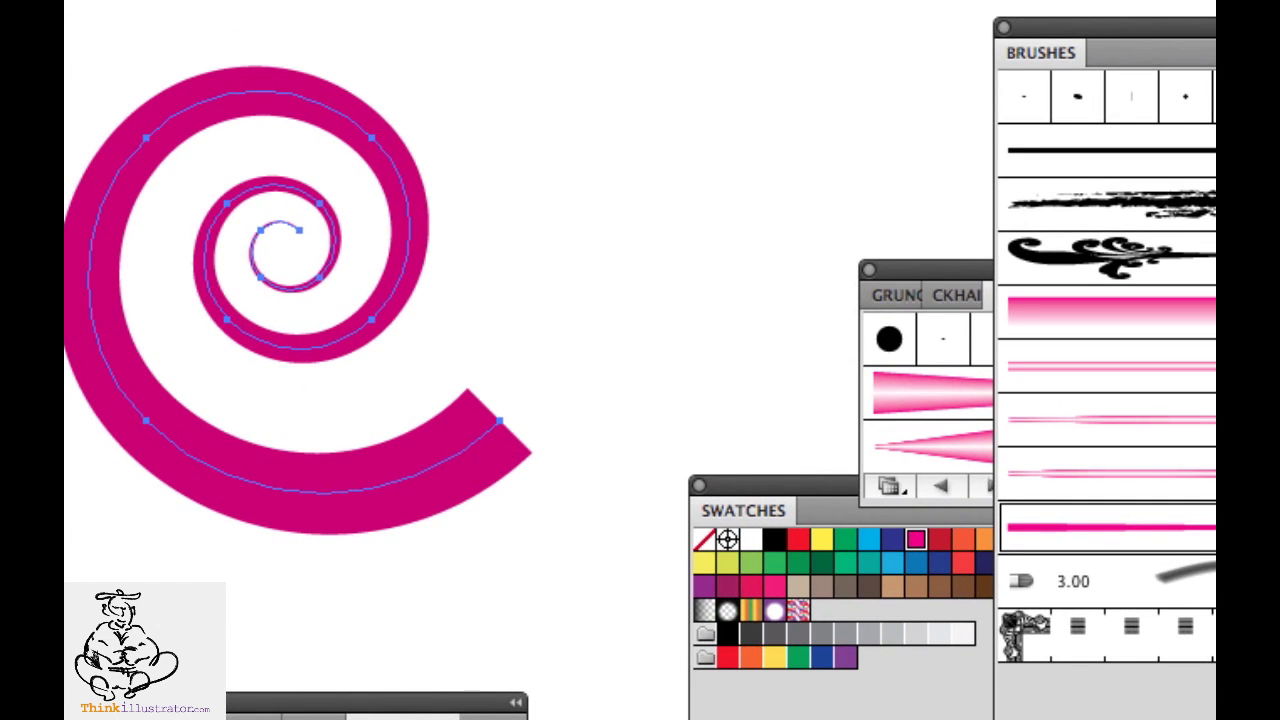
pyautogui.click(1022, 719)
pyautogui.moveTo(1165, 719)
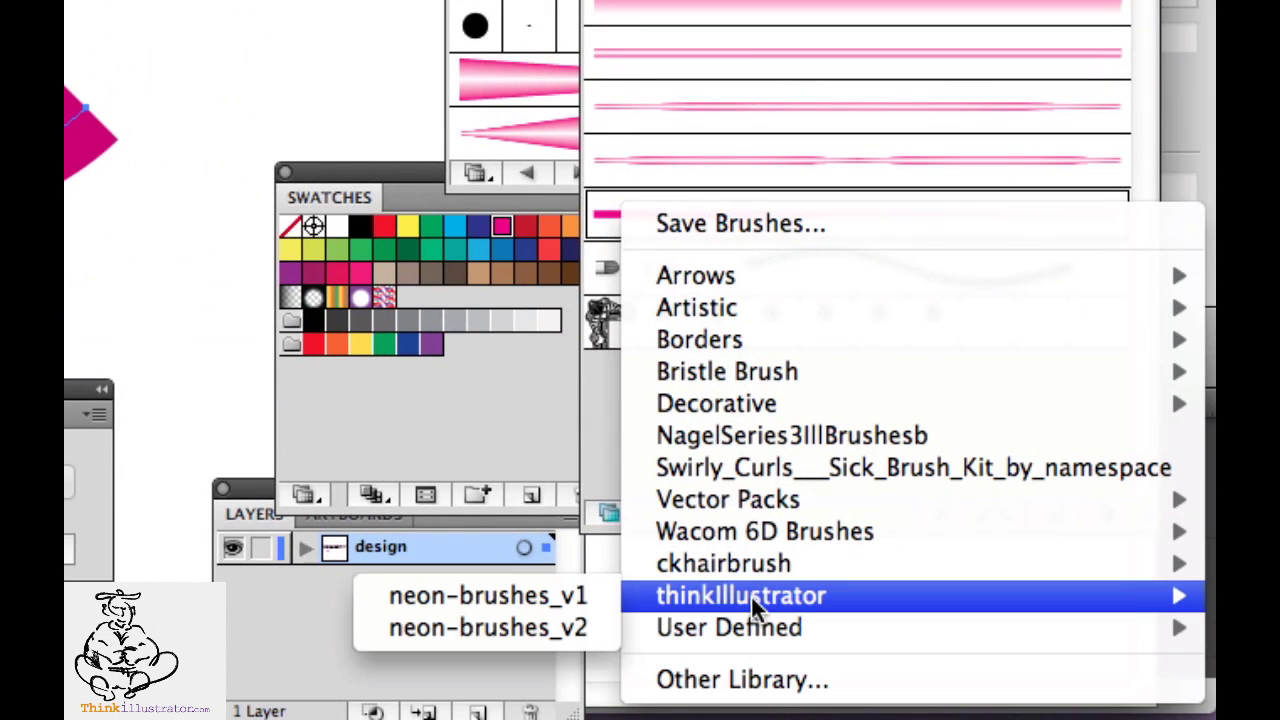
pyautogui.click(577, 628)
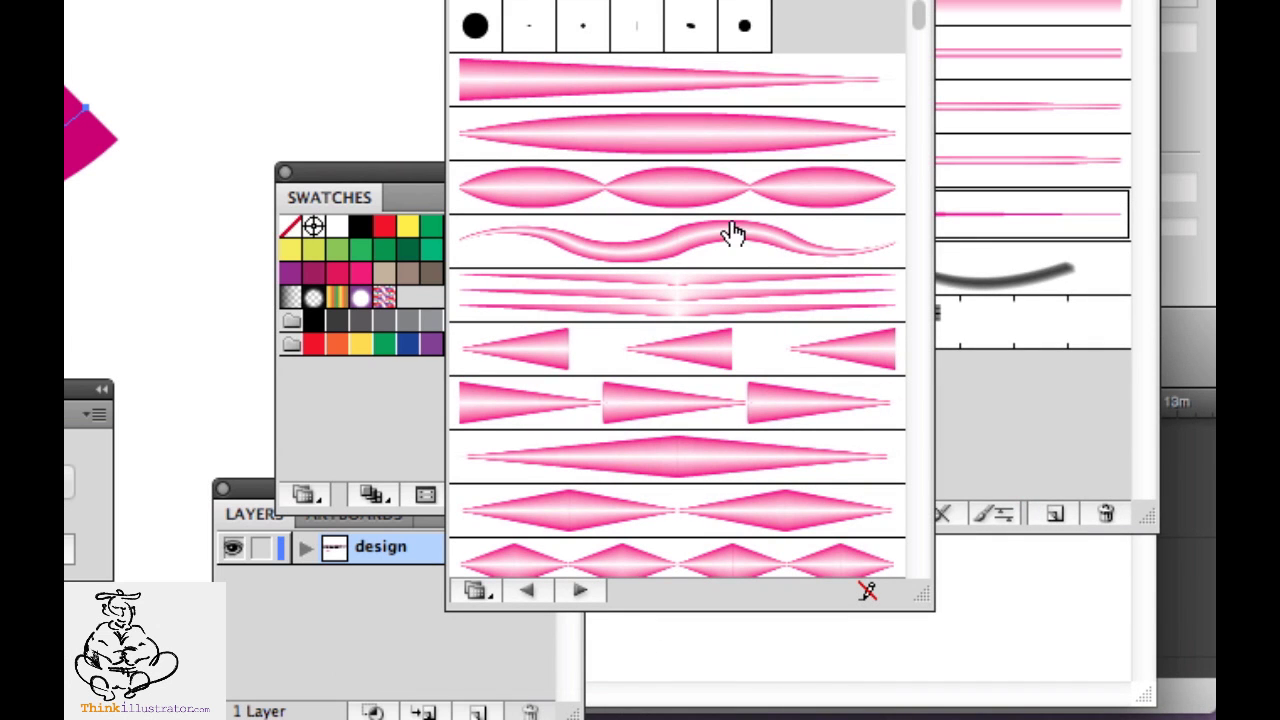
pyautogui.moveTo(669, 0); pyautogui.dragTo(610, 0)
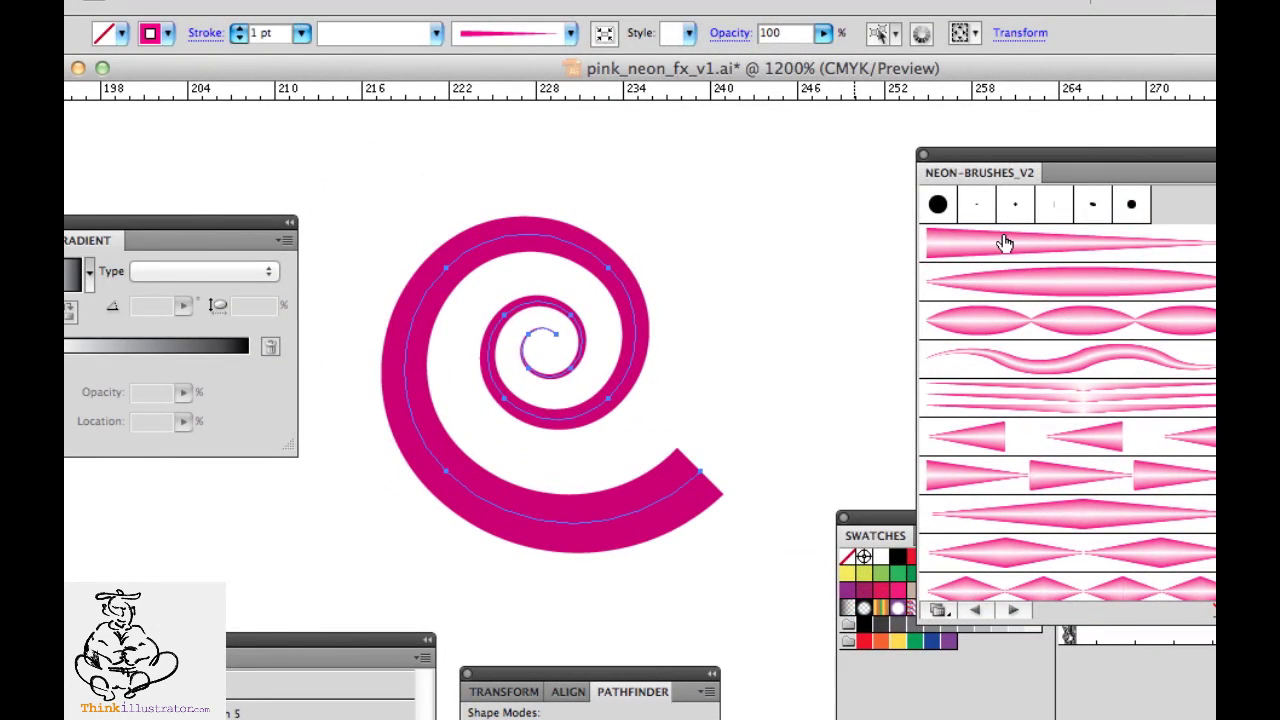
# Step: Try the first tapered neon-brushes_v2 brush on the small spiral, resetting to the default fill and stroke between attempts, and delete the spiral
pyautogui.click(1005, 243)
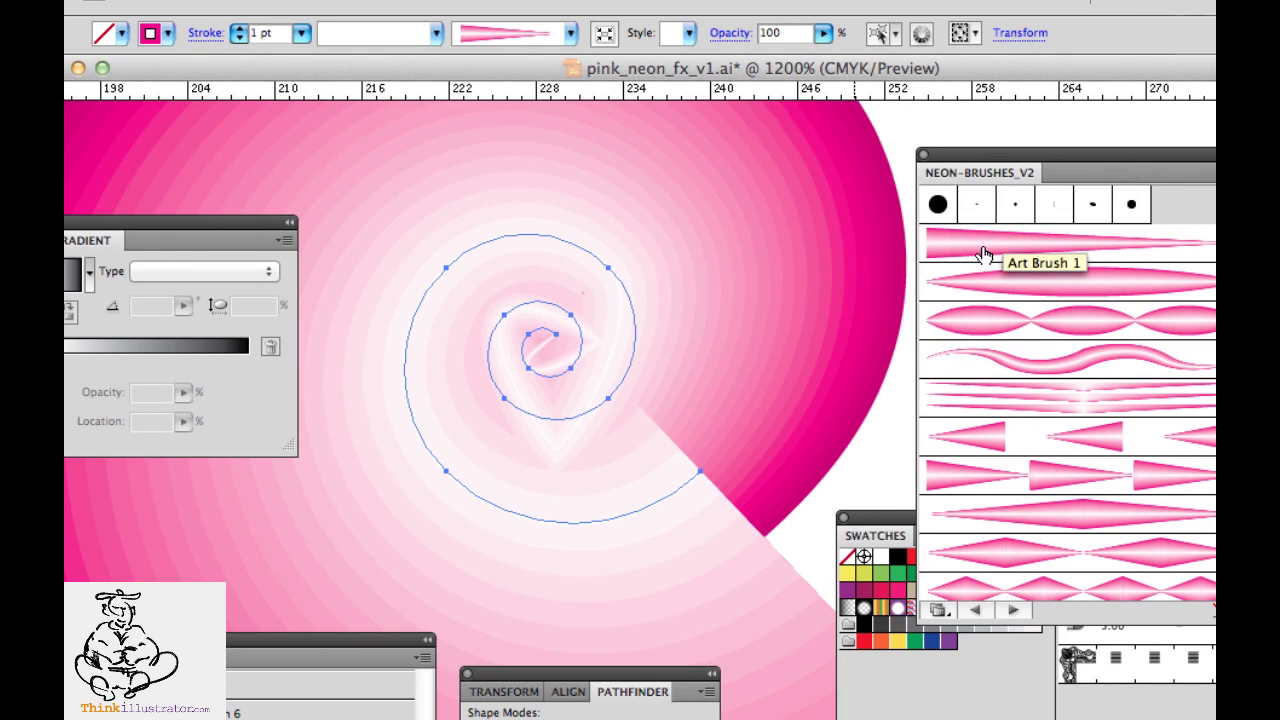
pyautogui.press('d')
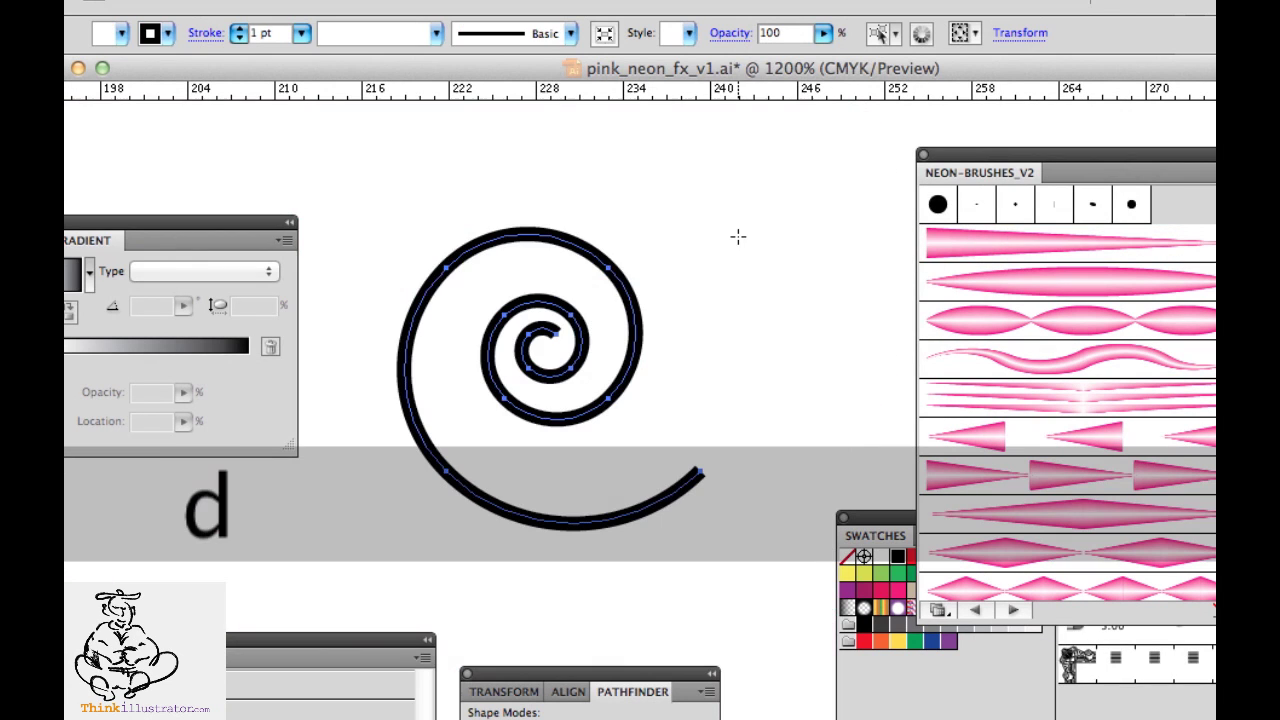
pyautogui.click(966, 252)
pyautogui.press('Delete')
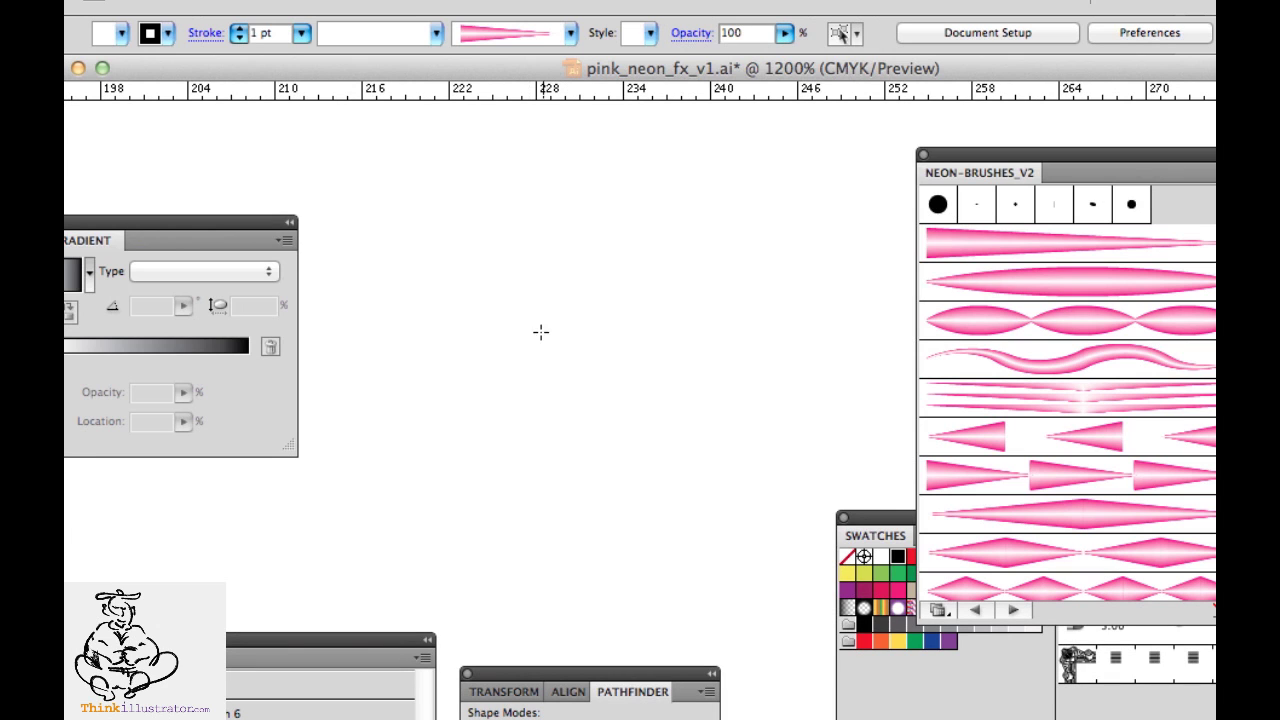
# Step: Draw a trial spiral about 34 pt wide and delete it
pyautogui.moveTo(500, 340); pyautogui.dragTo(737, 540)
pyautogui.press('super+minus')
pyautogui.press('super+minus')
pyautogui.press('super+minus')
pyautogui.press('super+minus')
pyautogui.press('super+minus')
pyautogui.press('super+minus')
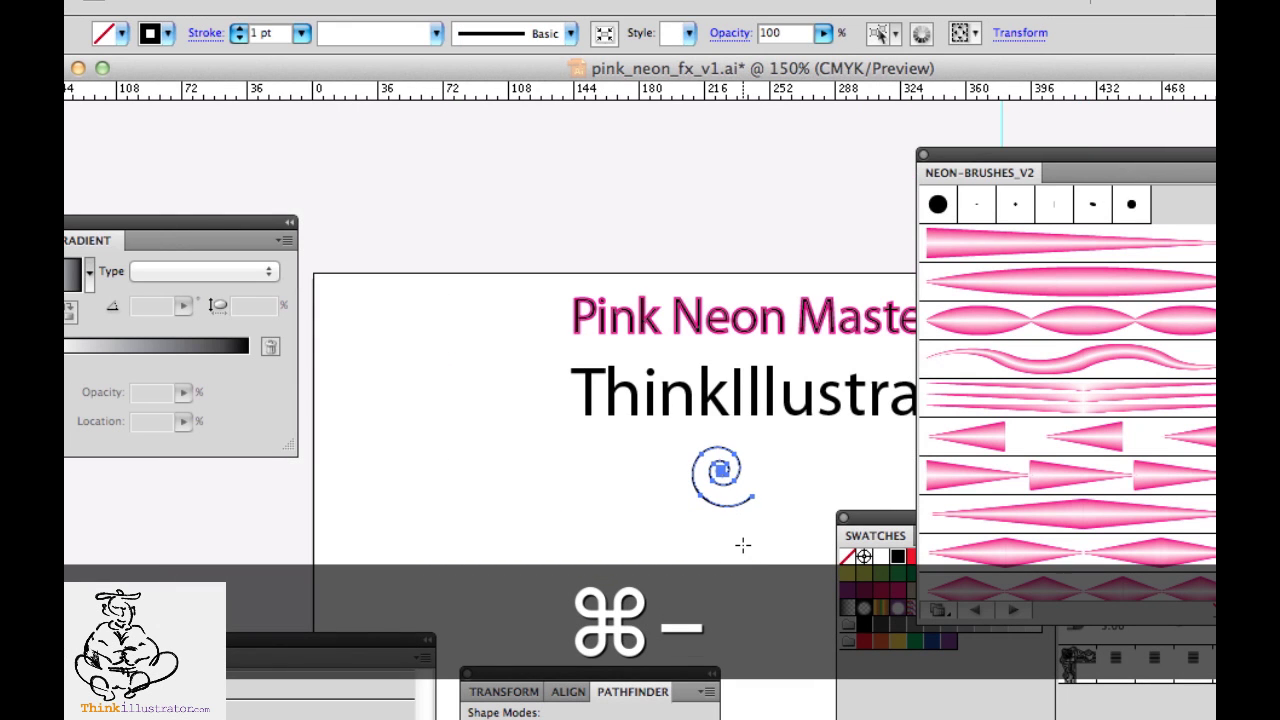
pyautogui.press('Delete')
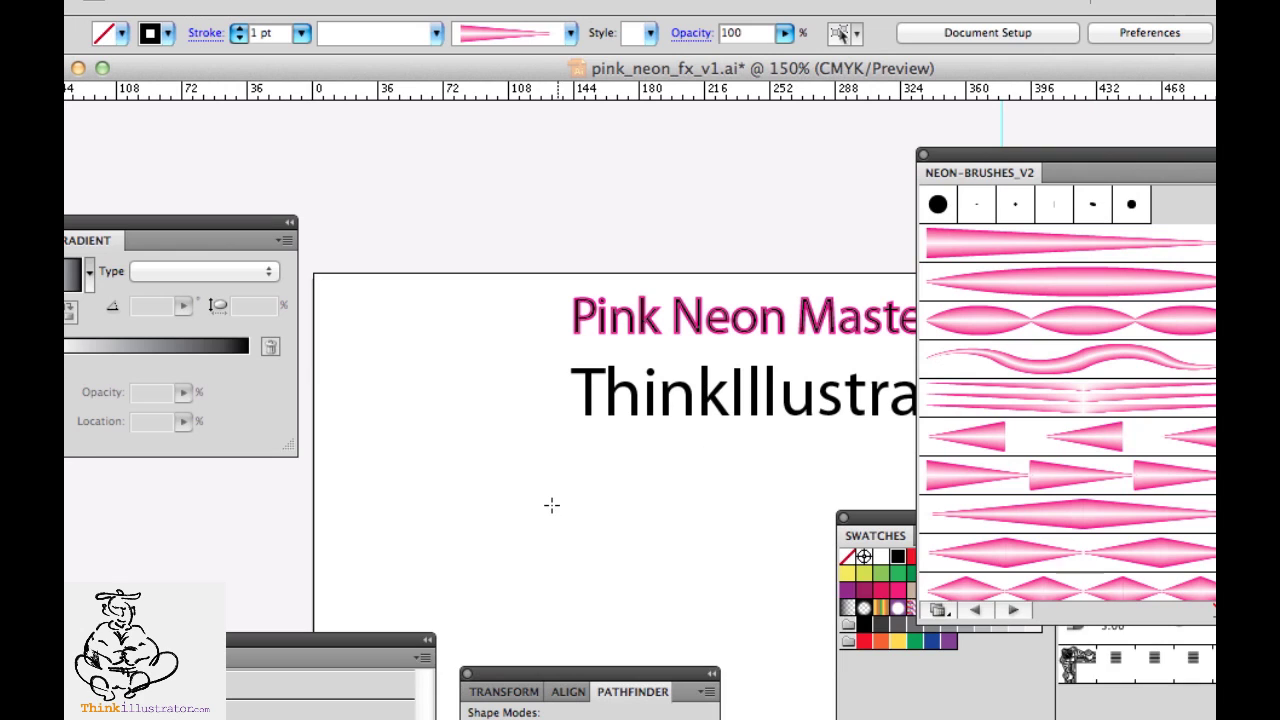
# Step: Draw a spiral about 210 pt wide, apply the first tapered neon brush, and uncover the swatches and the spiral's outer end
pyautogui.moveTo(550, 502); pyautogui.dragTo(698, 698)
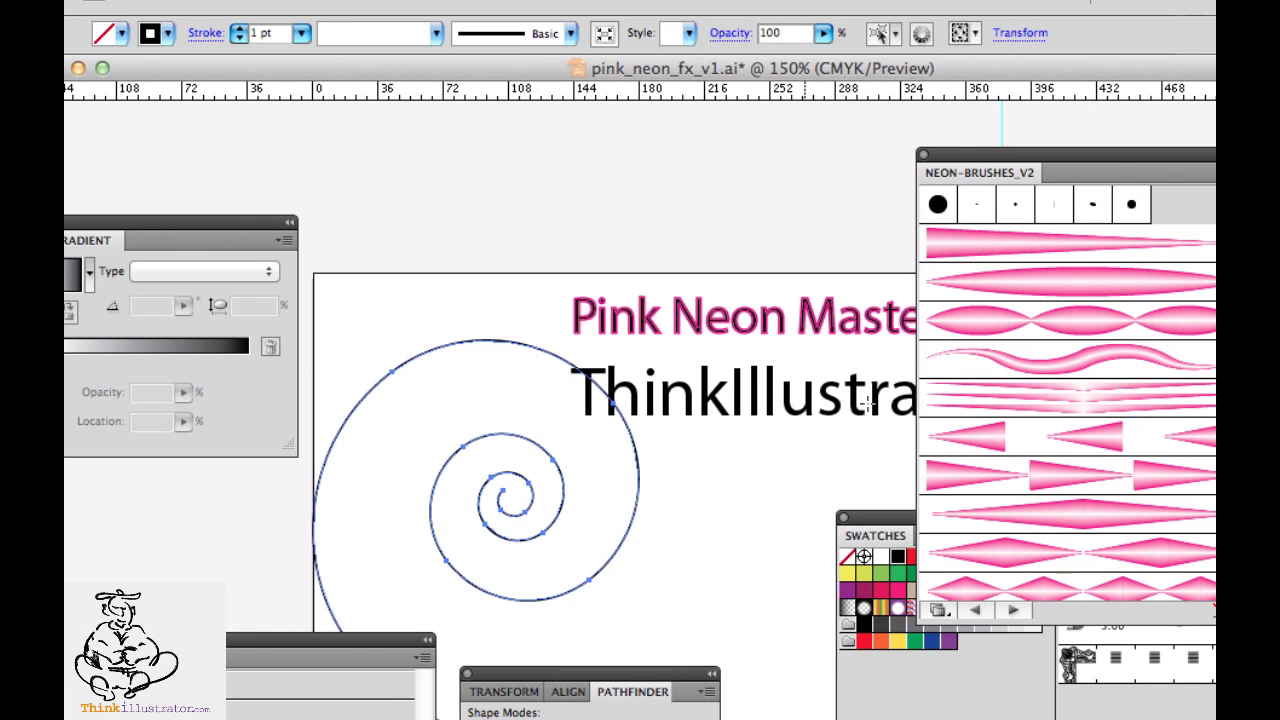
pyautogui.click(982, 250)
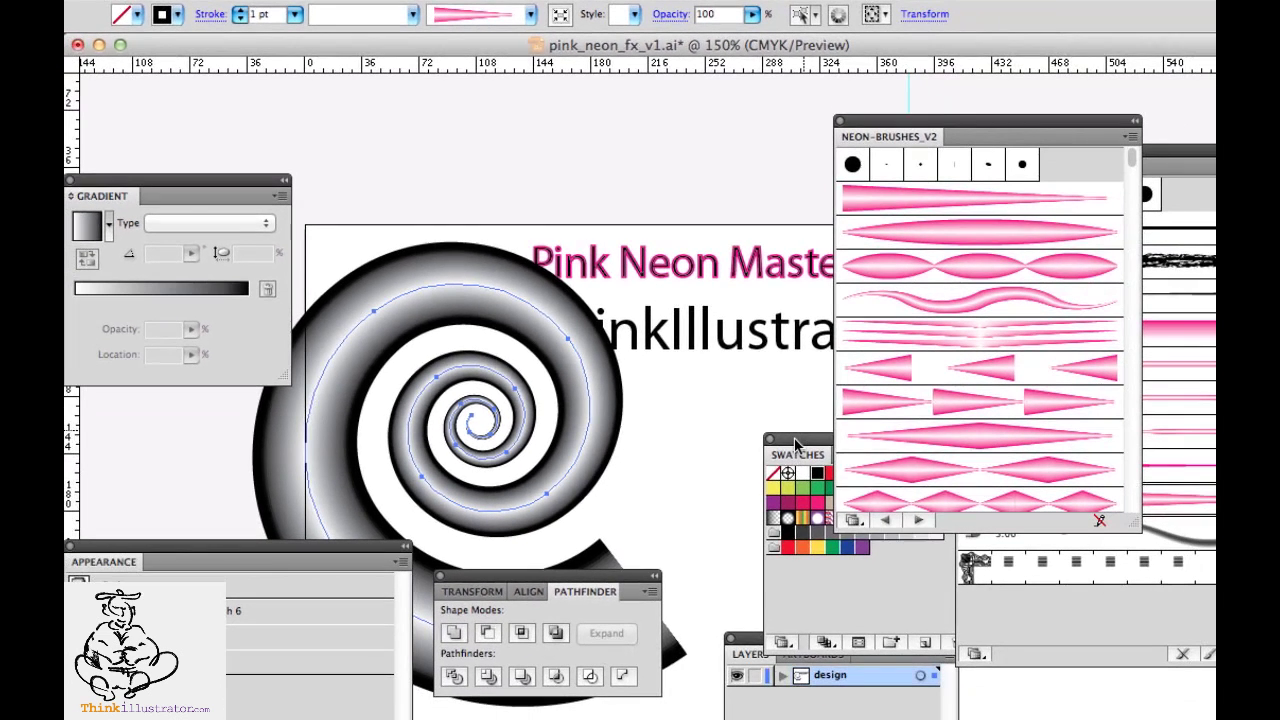
pyautogui.moveTo(860, 520); pyautogui.dragTo(815, 492)
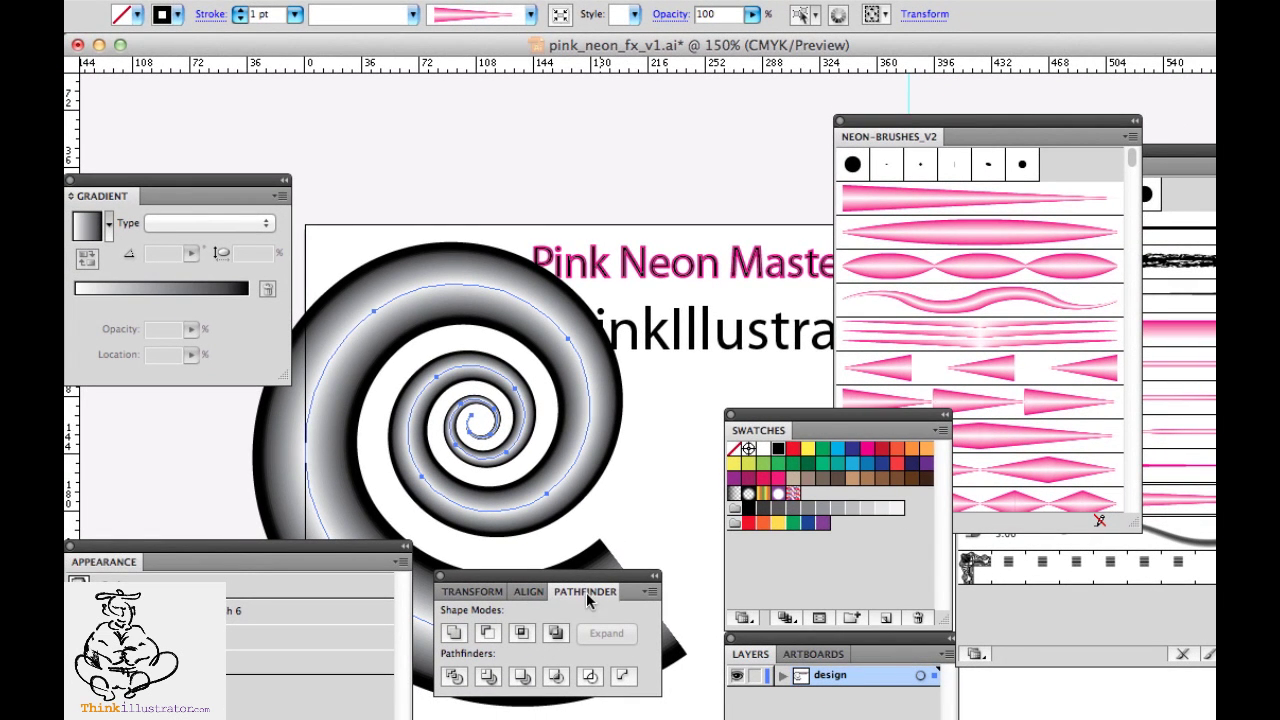
pyautogui.moveTo(648, 577); pyautogui.dragTo(684, 683)
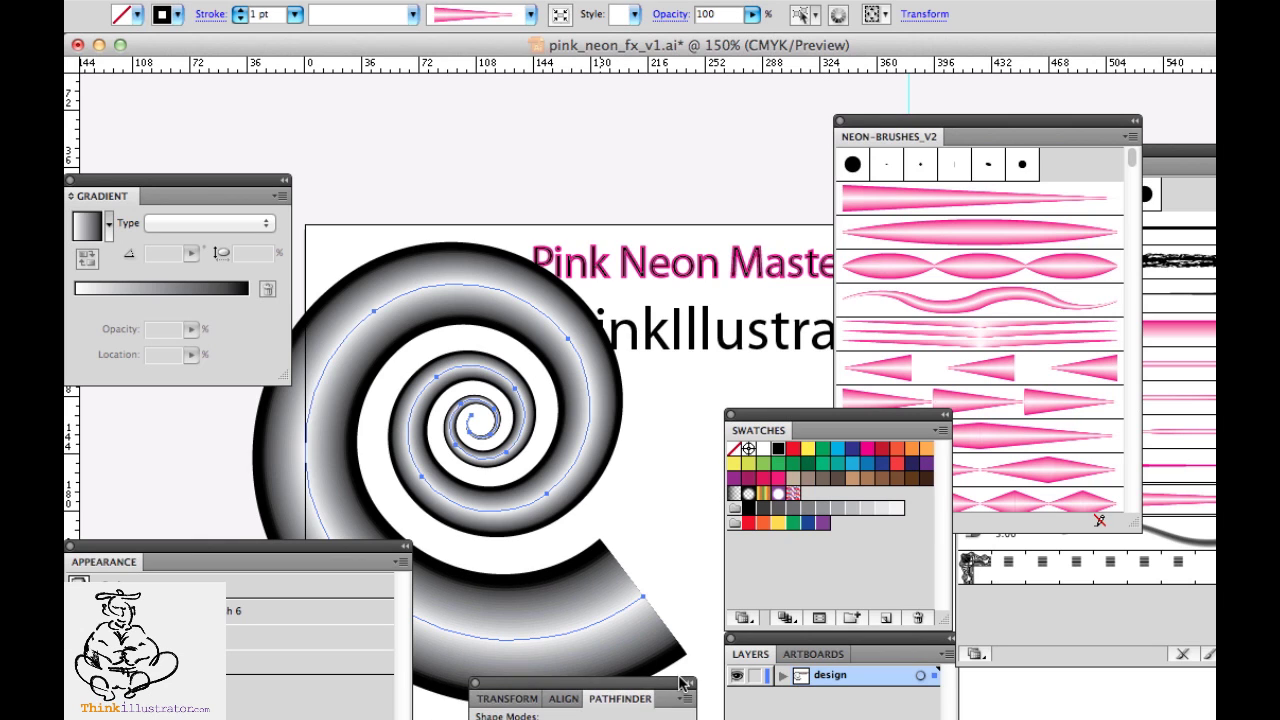
# Step: Recolor the large spiral's stroke with magenta, red, light blue and dark green swatches in turn, ending with dark navy
pyautogui.click(866, 450)
pyautogui.click(897, 463)
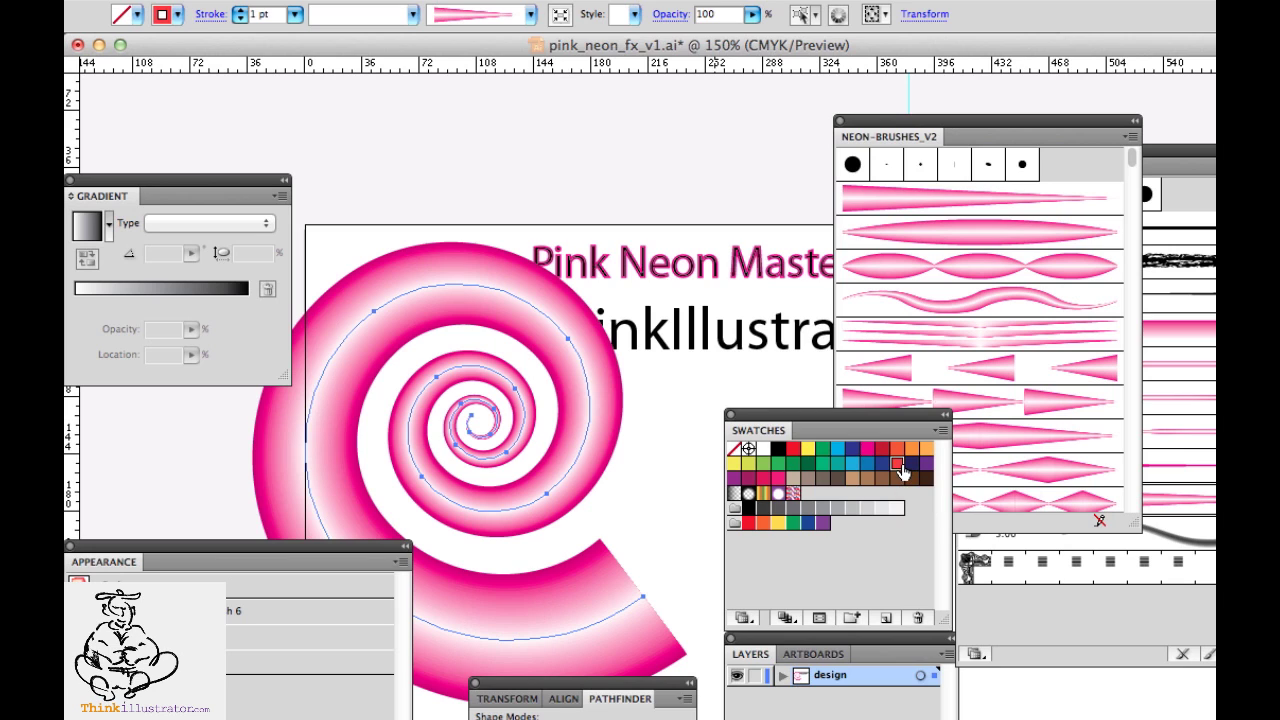
pyautogui.click(852, 464)
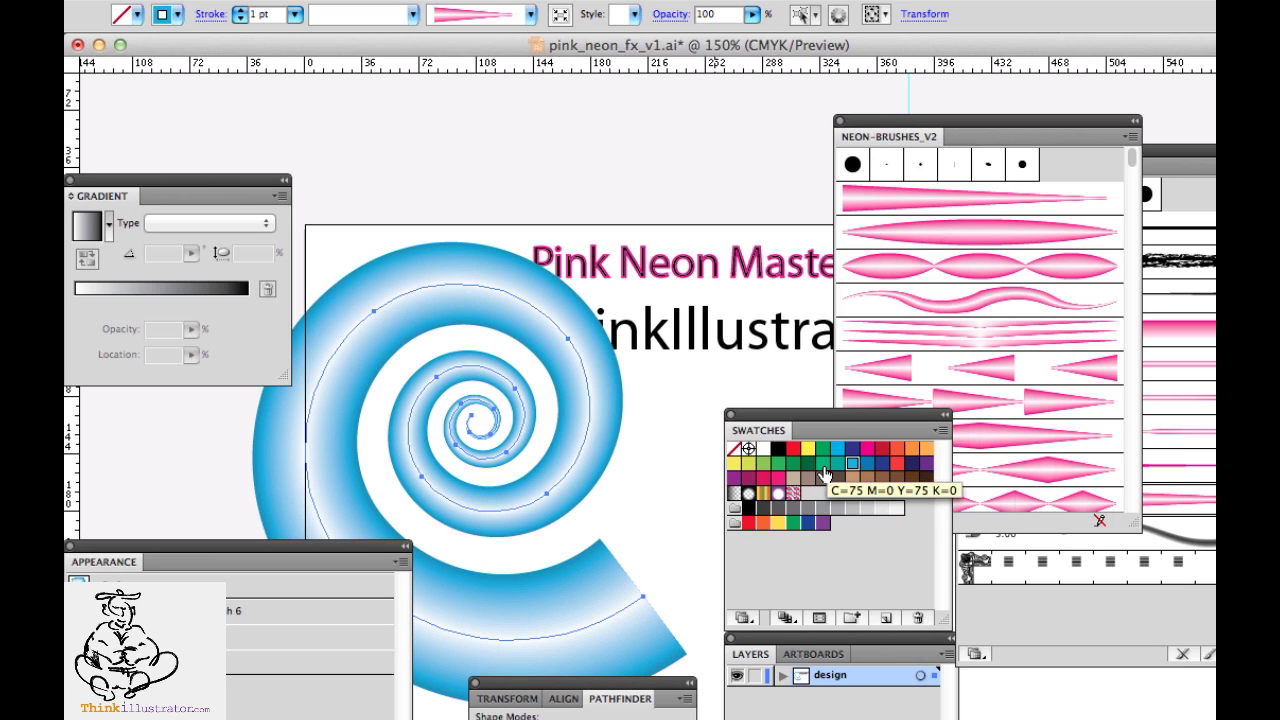
pyautogui.click(807, 463)
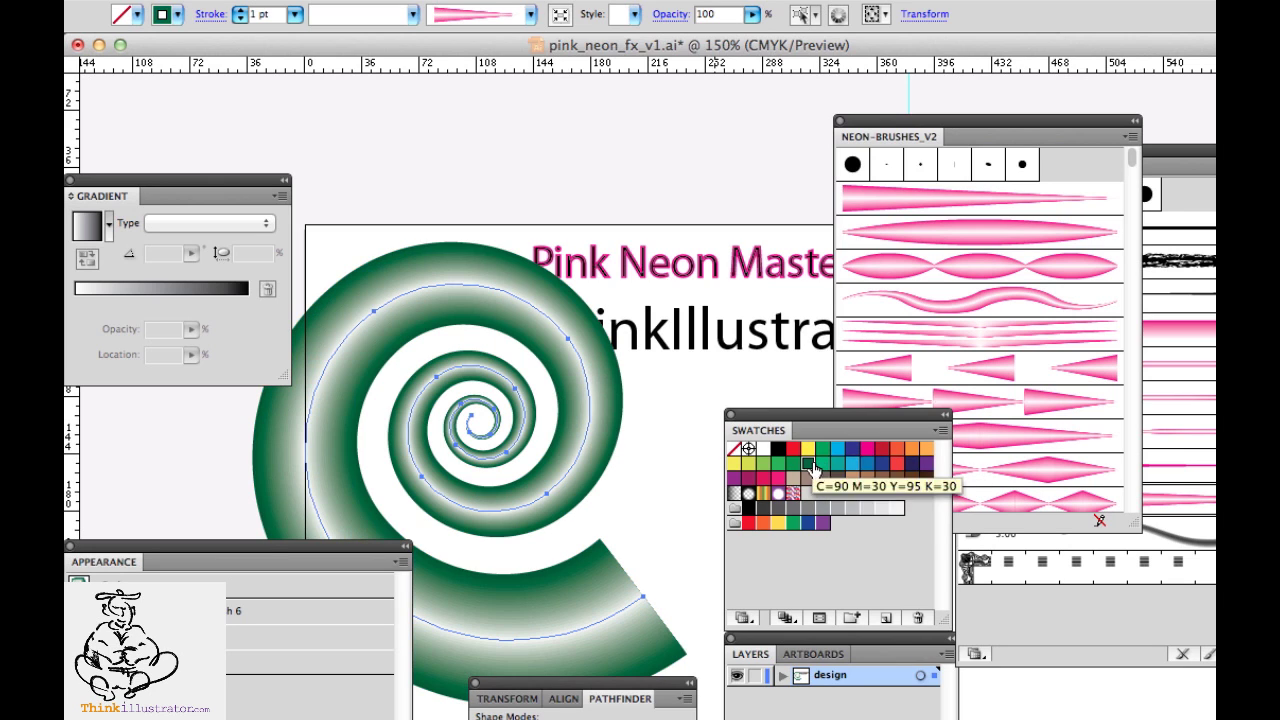
pyautogui.click(912, 465)
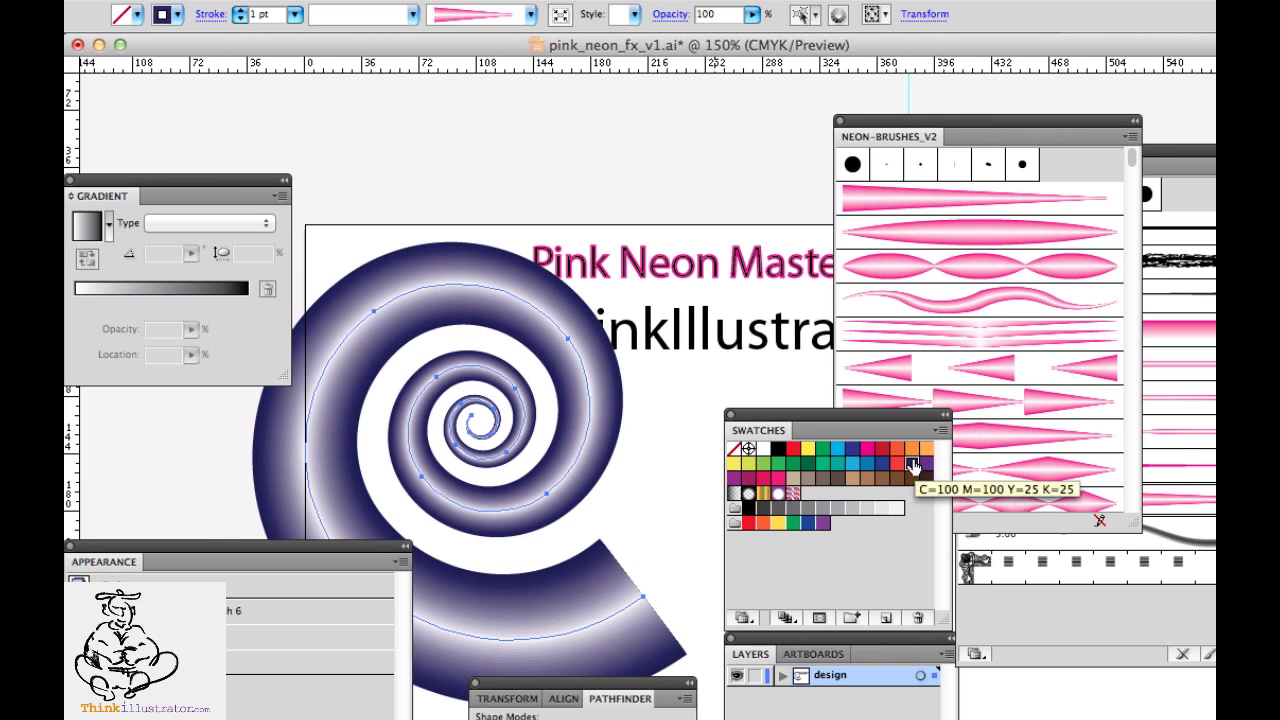
# Step: Apply the other visible neon-brushes_v2 brushes to the navy spiral one after another, ending with the four-diamond brush
pyautogui.click(968, 230)
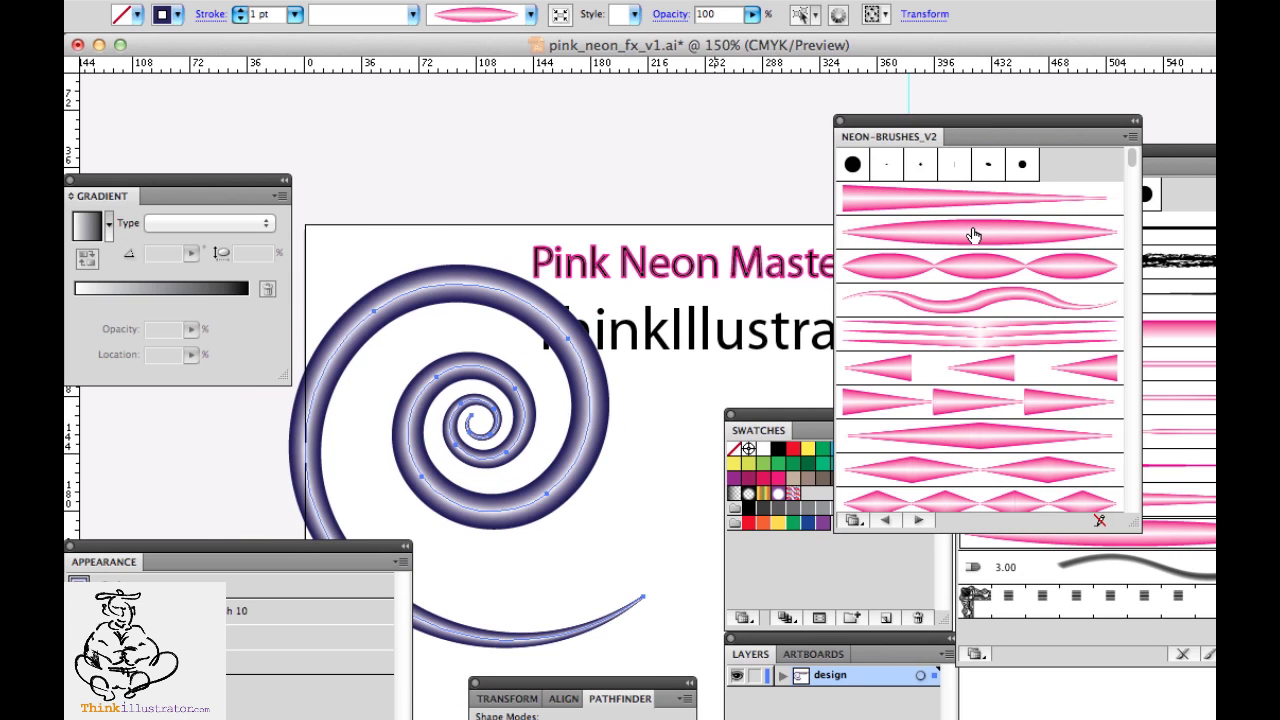
pyautogui.click(972, 266)
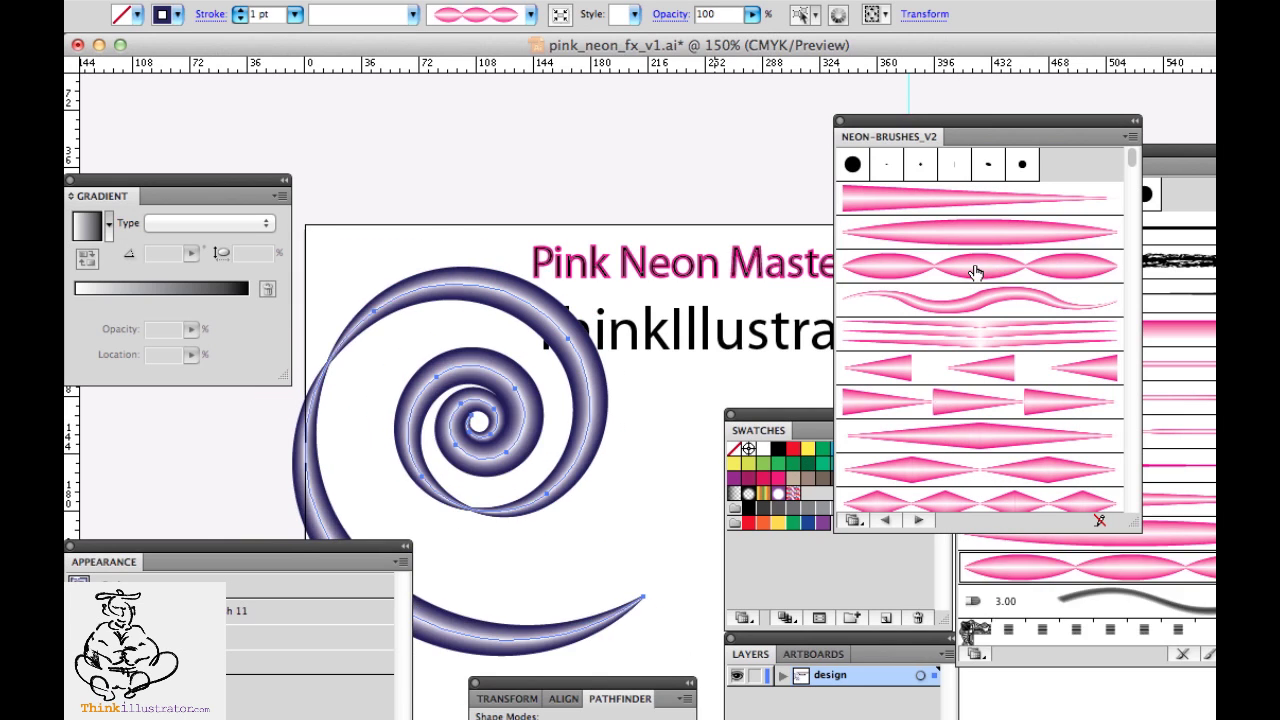
pyautogui.click(975, 292)
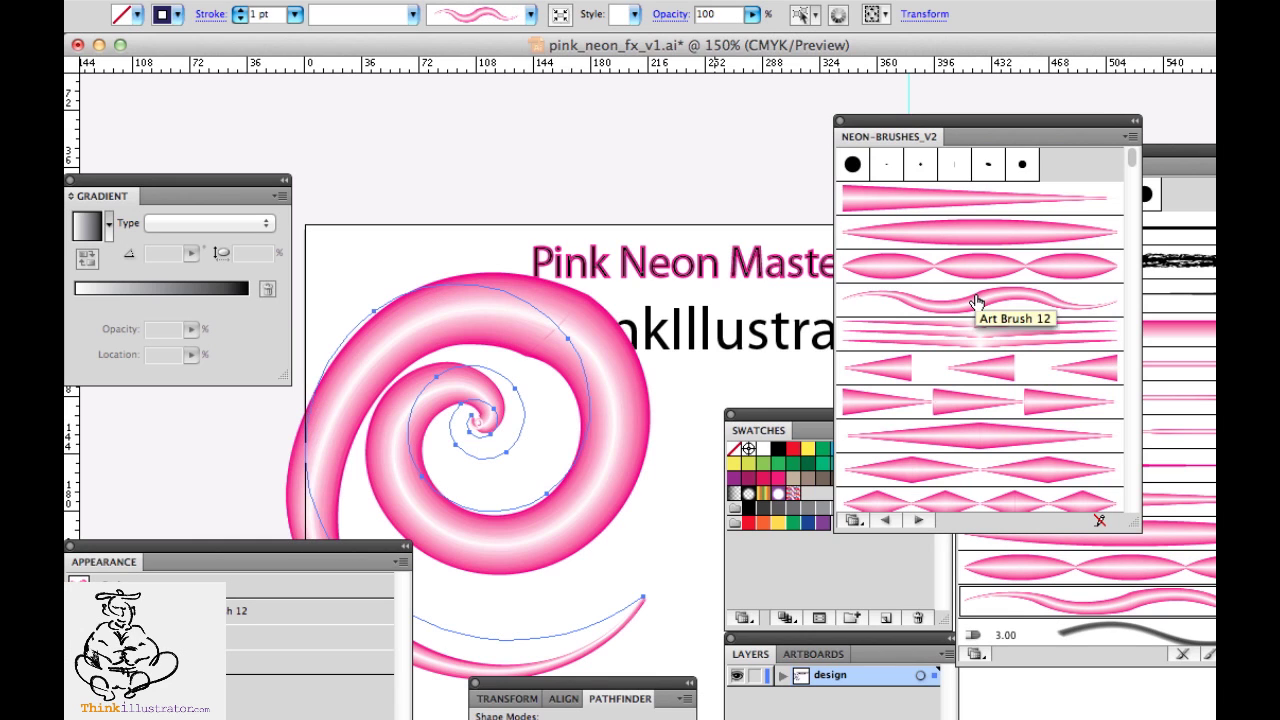
pyautogui.click(971, 340)
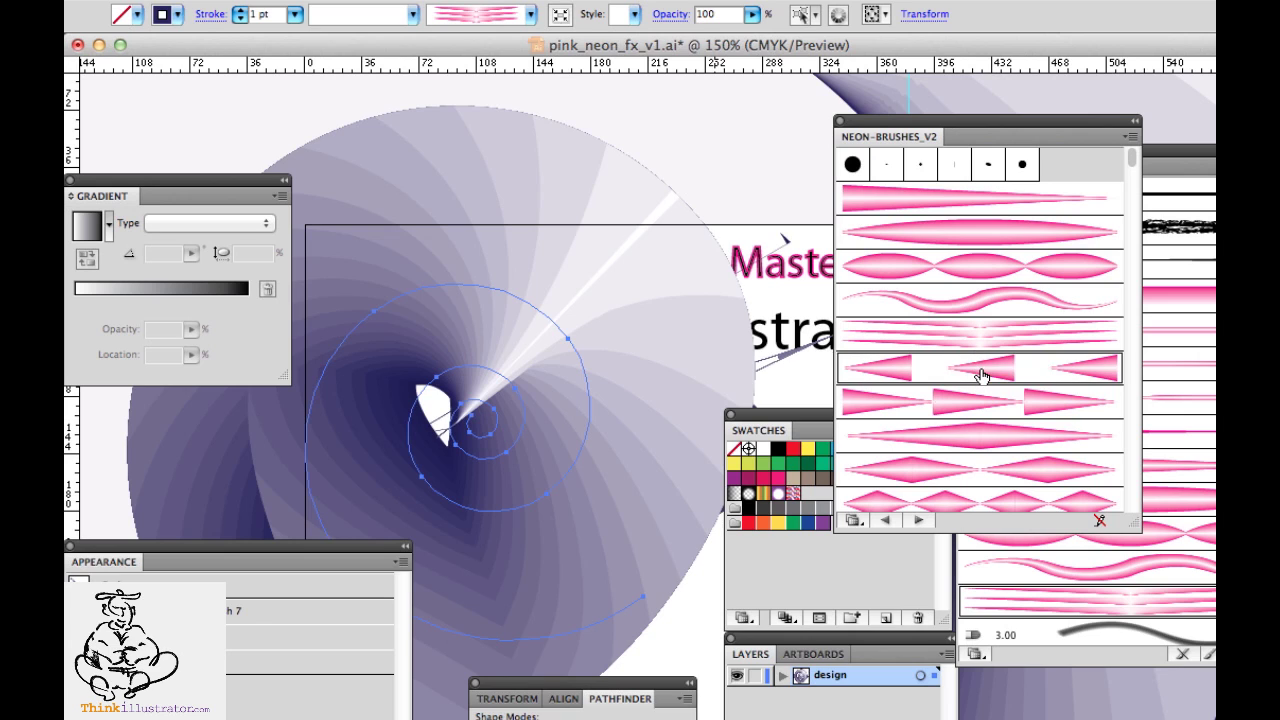
pyautogui.click(980, 372)
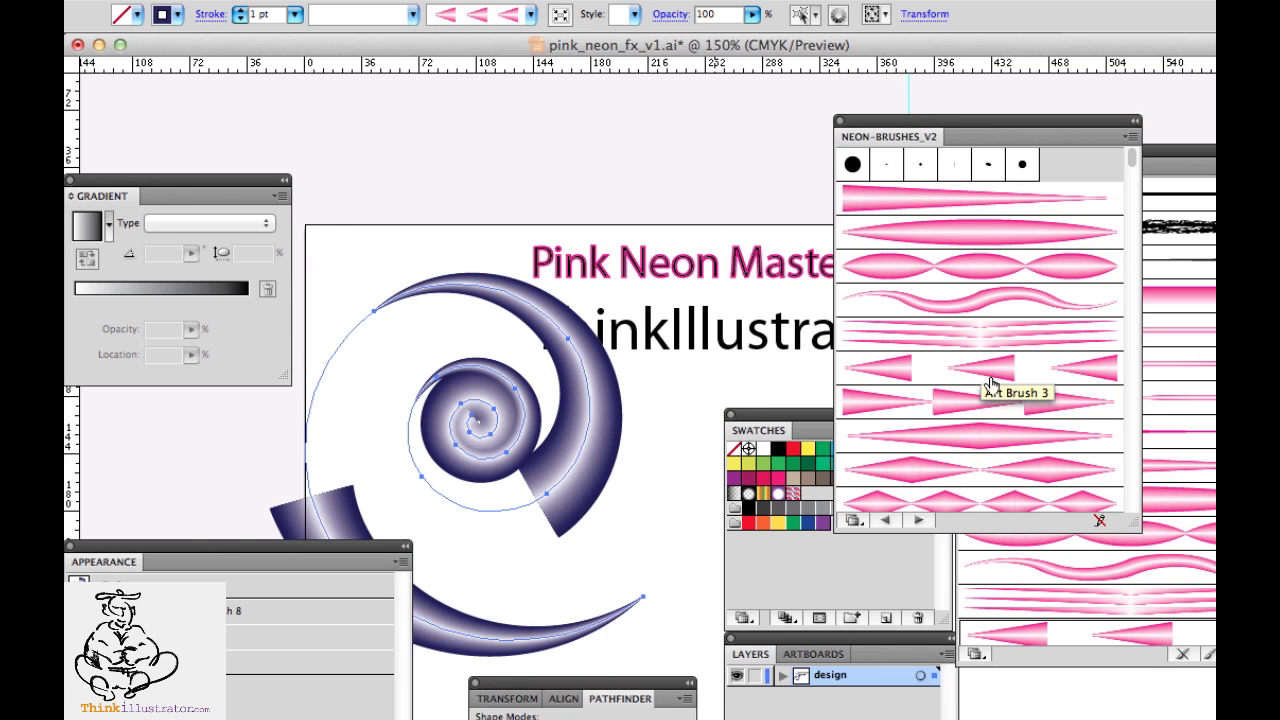
pyautogui.click(977, 404)
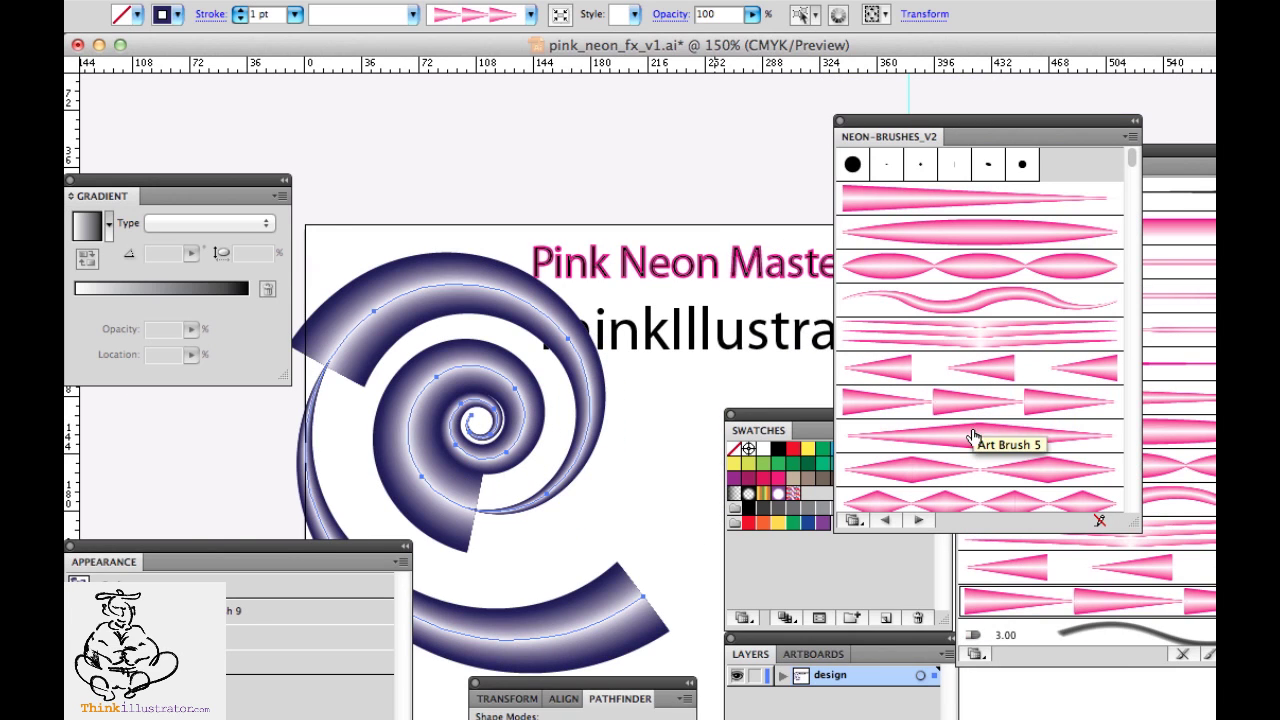
pyautogui.click(972, 436)
pyautogui.click(936, 472)
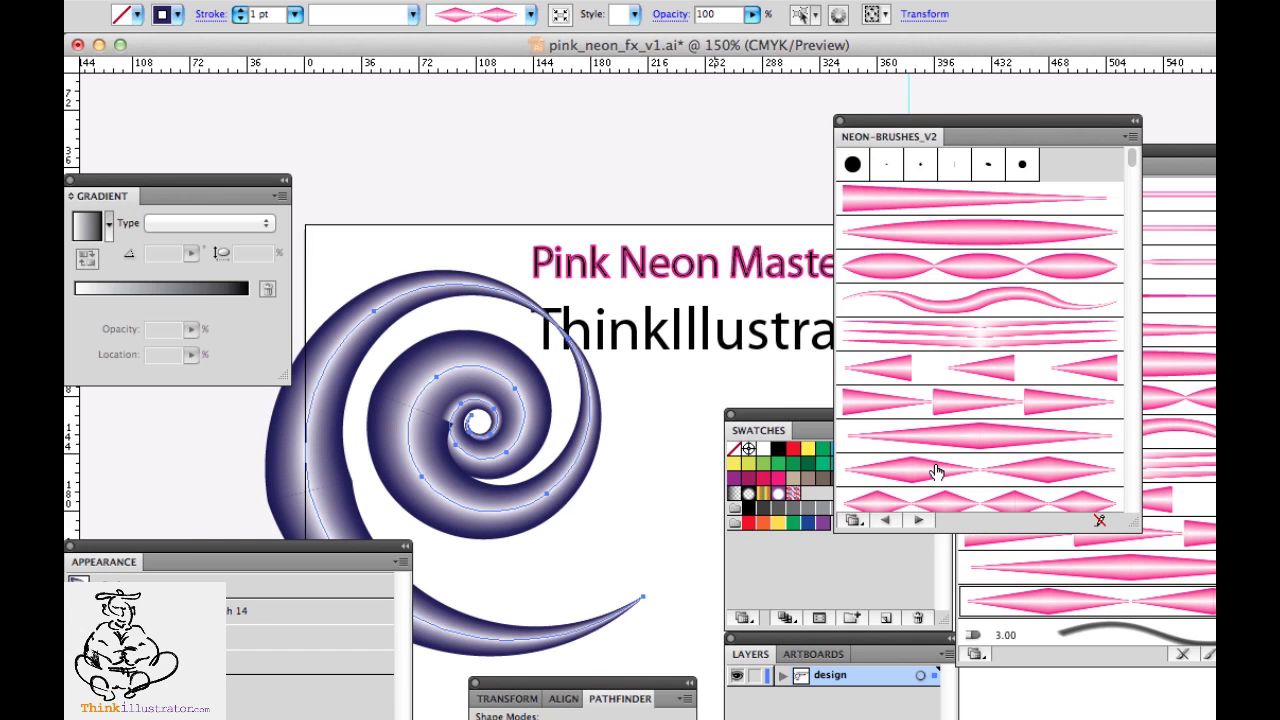
pyautogui.click(943, 504)
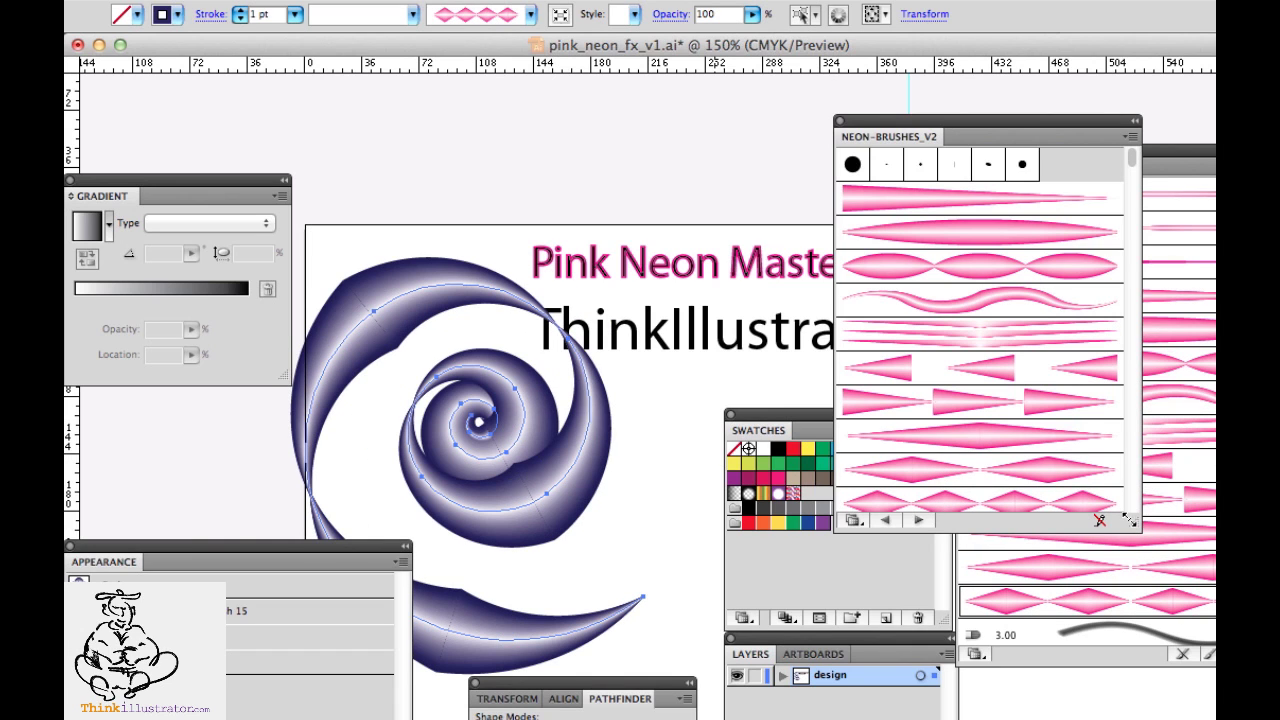
# Step: Enlarge the neon-brushes_v2 set to show more brushes, and examine the thinkIllustrator entries in the brush library list
pyautogui.moveTo(1130, 521); pyautogui.dragTo(1150, 570)
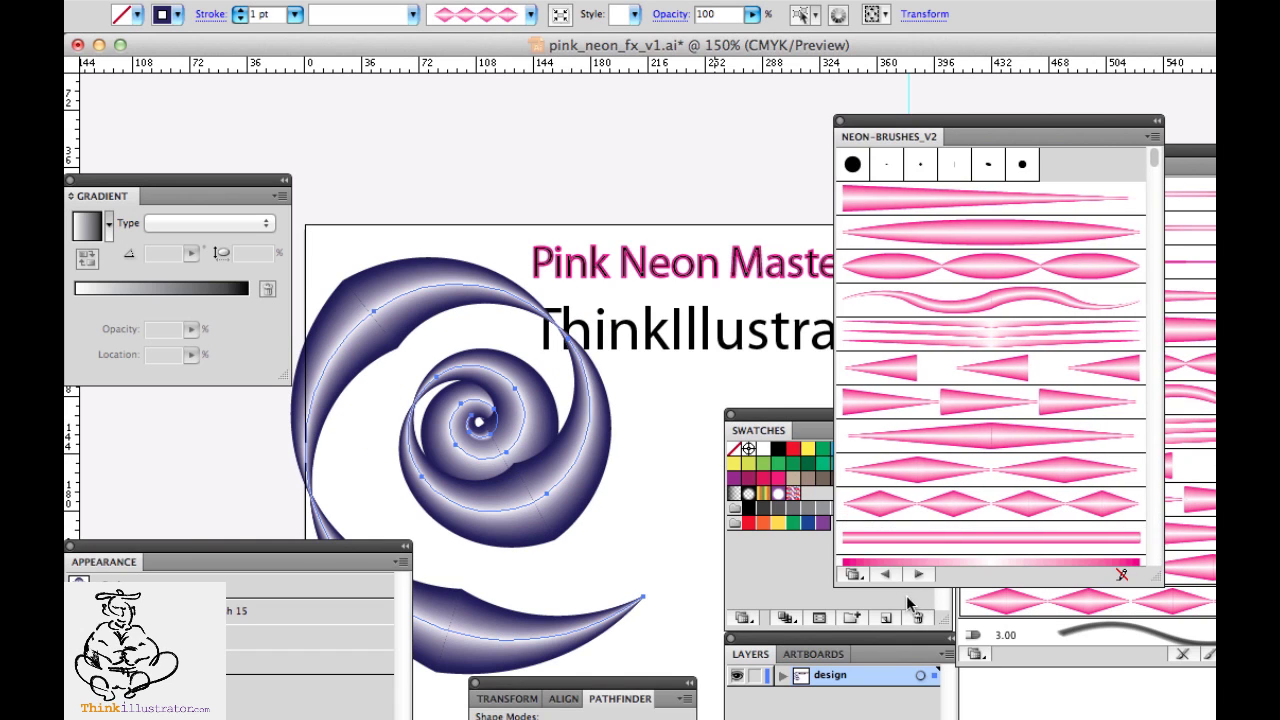
pyautogui.click(853, 567)
pyautogui.moveTo(850, 580)
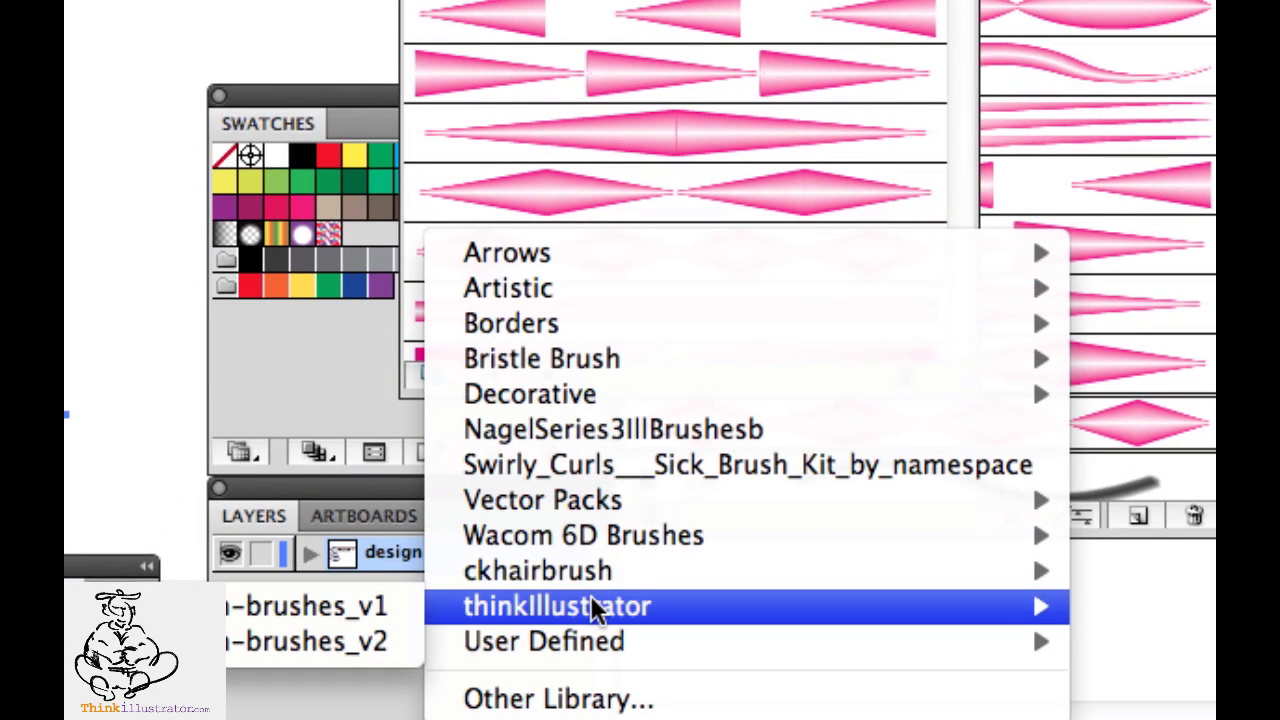
pyautogui.click(80, 292)
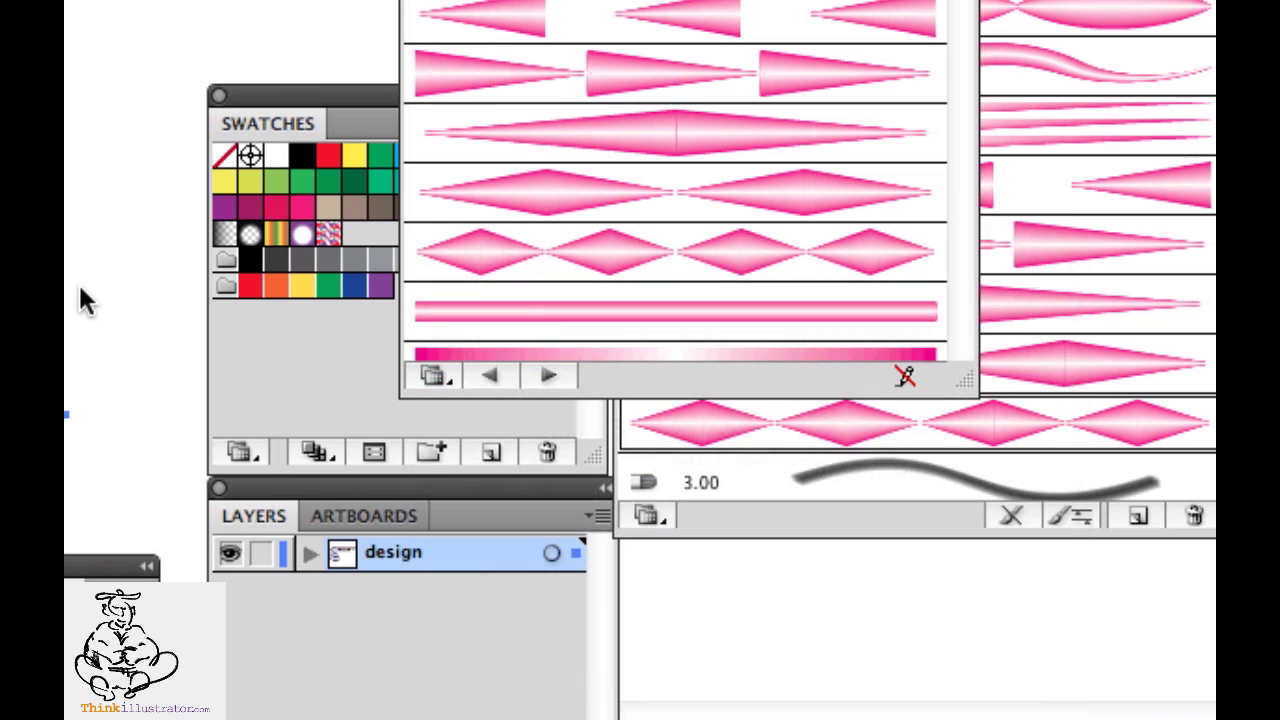